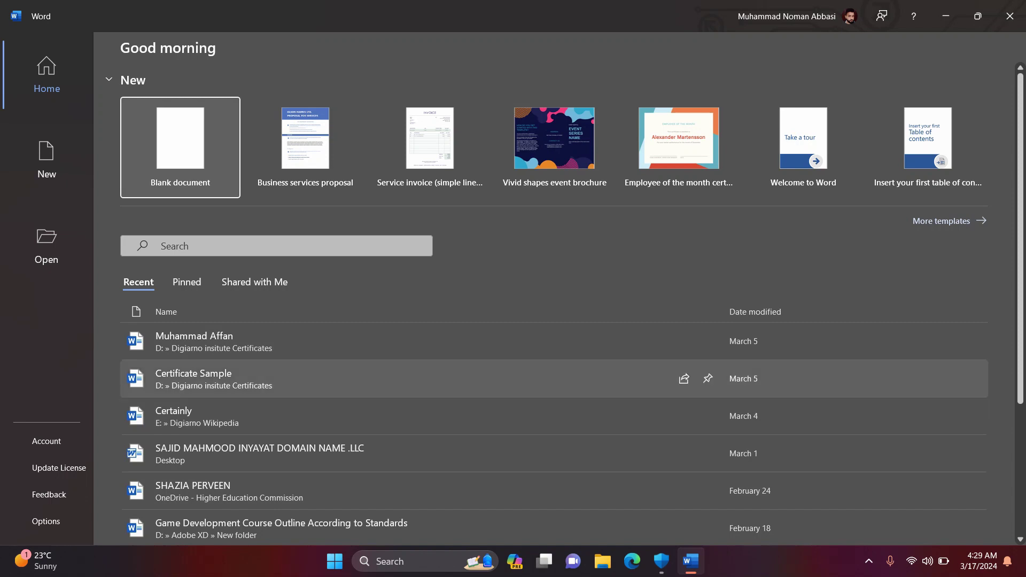
Browse the available document templates in the Resumes and Cover Letters category, and return to the full template list.
{"action": "left_click", "coordinate": [949, 221]}
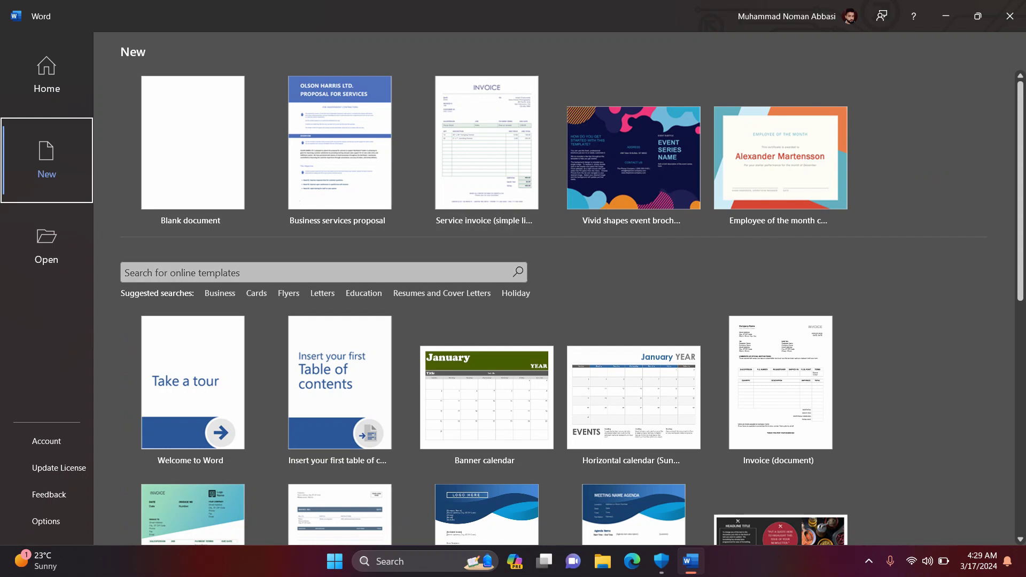
{"action": "scroll", "coordinate": [442, 101], "scroll_direction": "down", "scroll_amount": 3}
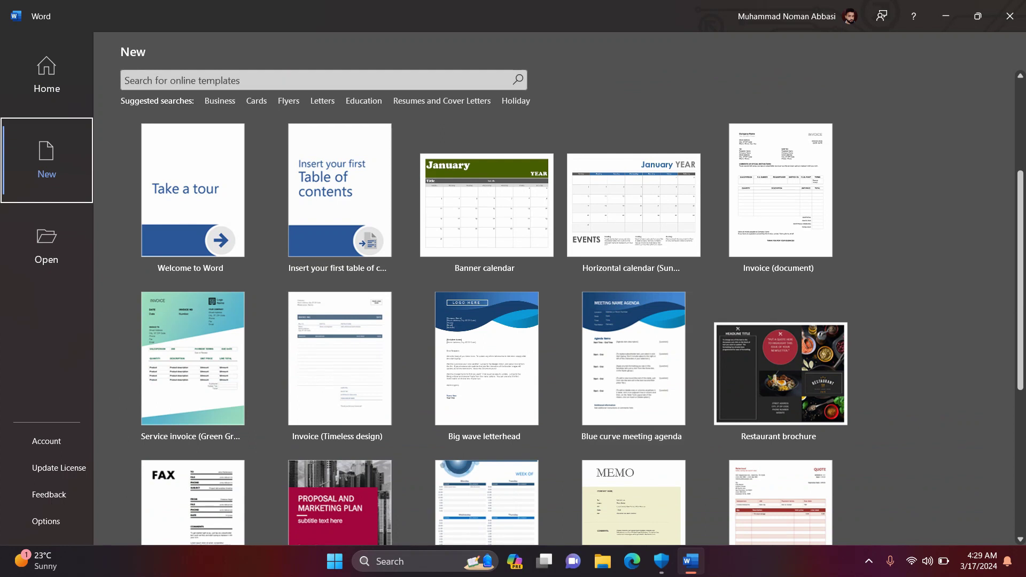
{"action": "left_click", "coordinate": [442, 100]}
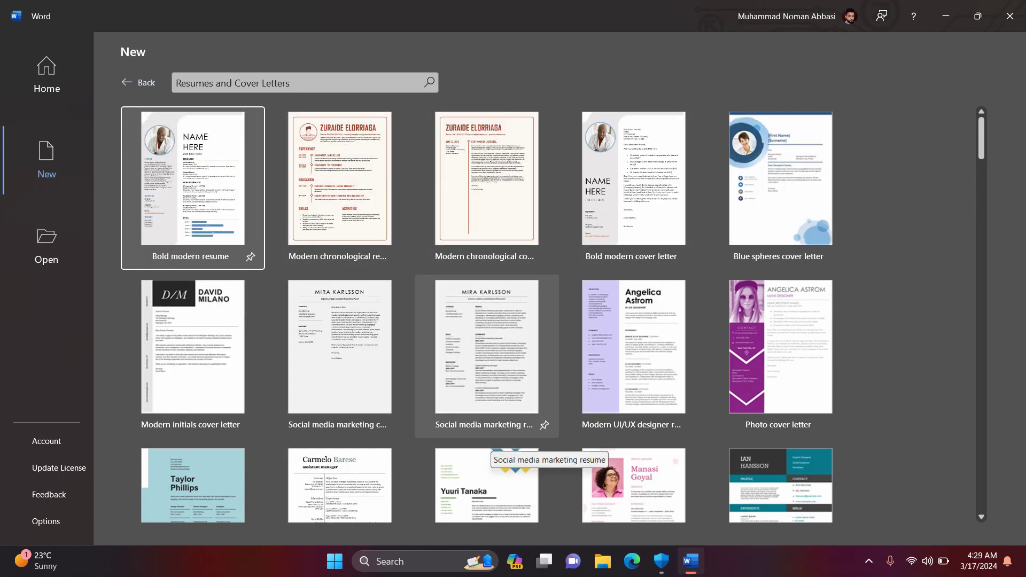
{"action": "scroll", "coordinate": [535, 444], "scroll_direction": "down", "scroll_amount": 15}
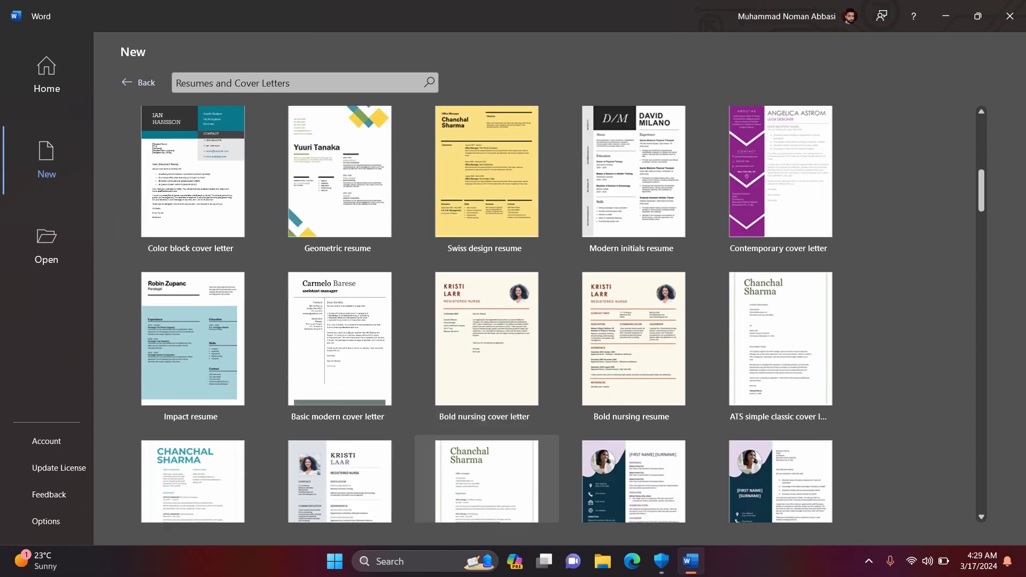
{"action": "scroll", "coordinate": [486, 444], "scroll_direction": "down", "scroll_amount": 20}
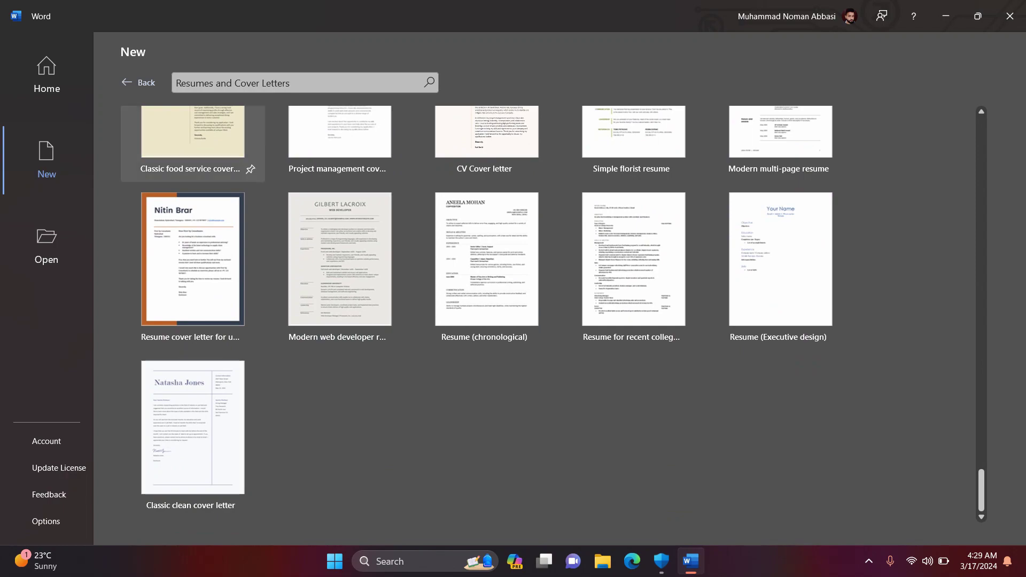
{"action": "left_click", "coordinate": [140, 83]}
Create a new document from the Business letter (simple design) template.
{"action": "scroll", "coordinate": [342, 385], "scroll_direction": "down", "scroll_amount": 9}
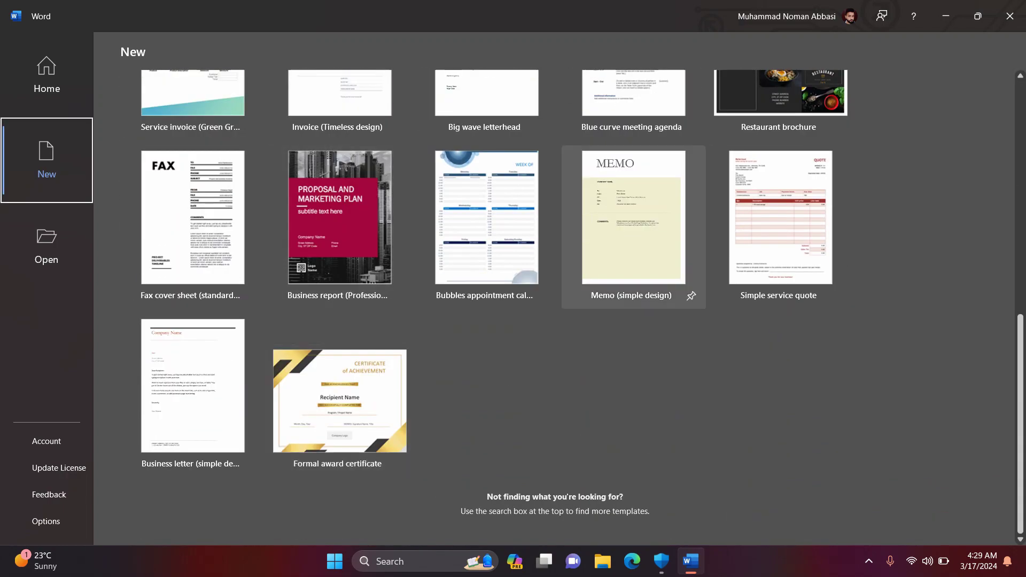
{"action": "scroll", "coordinate": [486, 417], "scroll_direction": "up", "scroll_amount": 3}
{"action": "scroll", "coordinate": [342, 406], "scroll_direction": "down", "scroll_amount": 3}
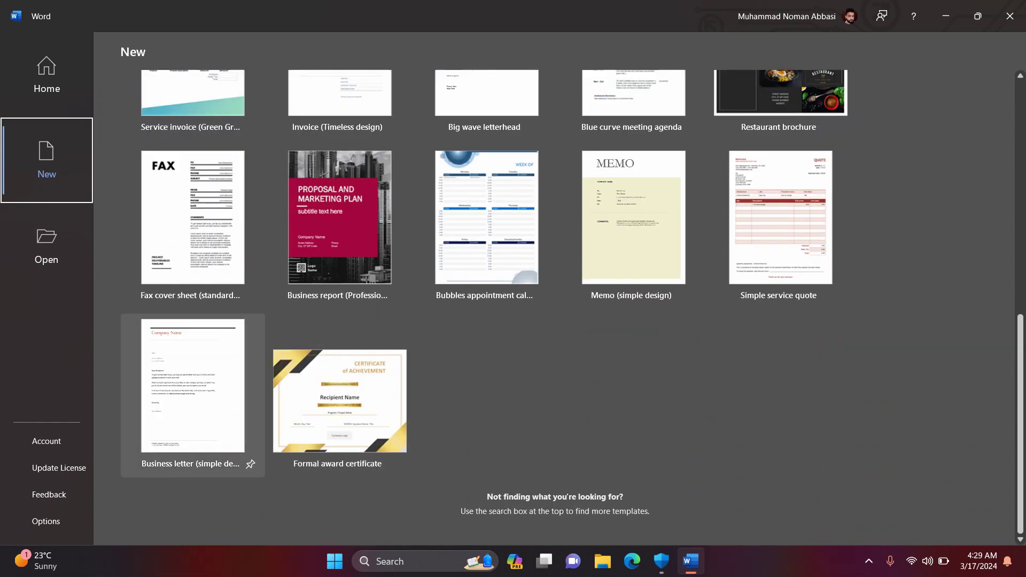
{"action": "left_click", "coordinate": [192, 385]}
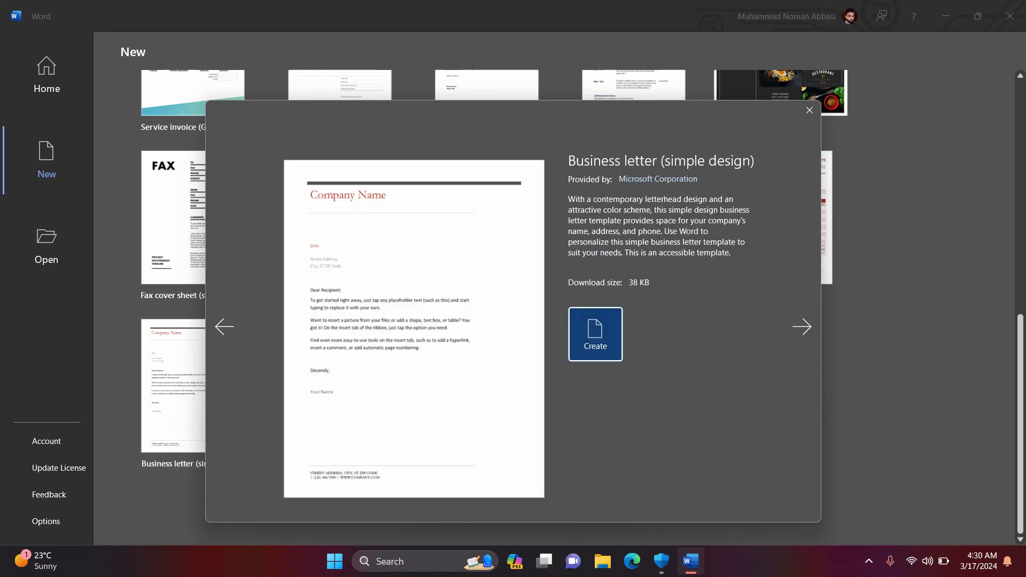
{"action": "key", "text": "Return"}
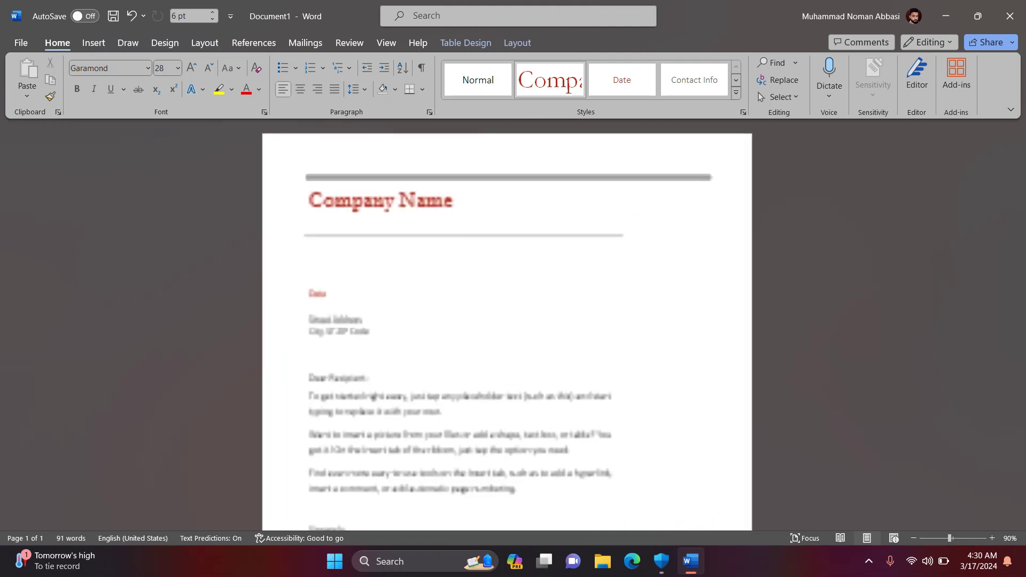
Replace the Company Name placeholder in the letterhead with "Wponlineservices".
{"action": "left_click", "coordinate": [382, 194]}
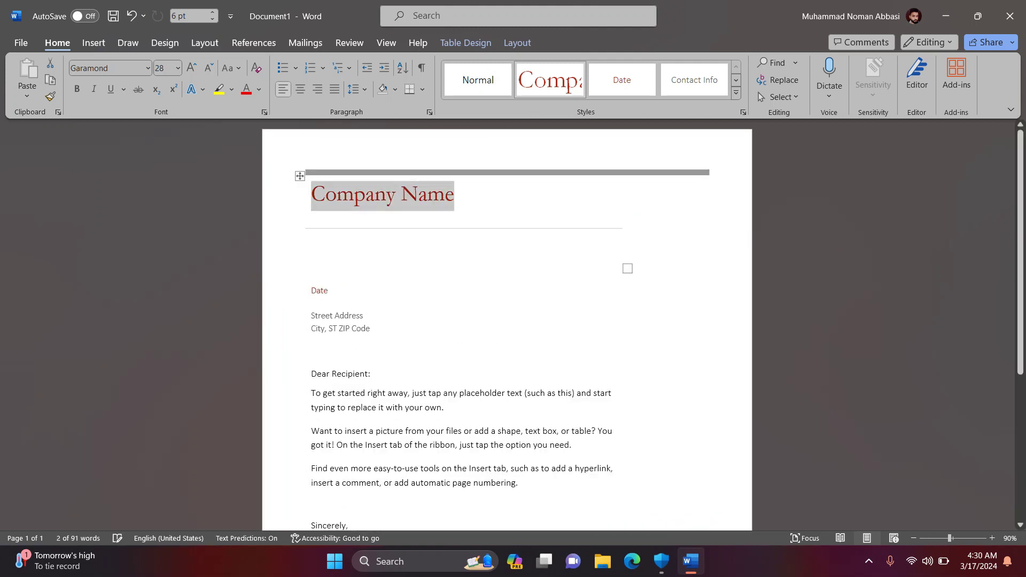
{"action": "key", "text": "BackSpace"}
{"action": "type", "text": "W"}
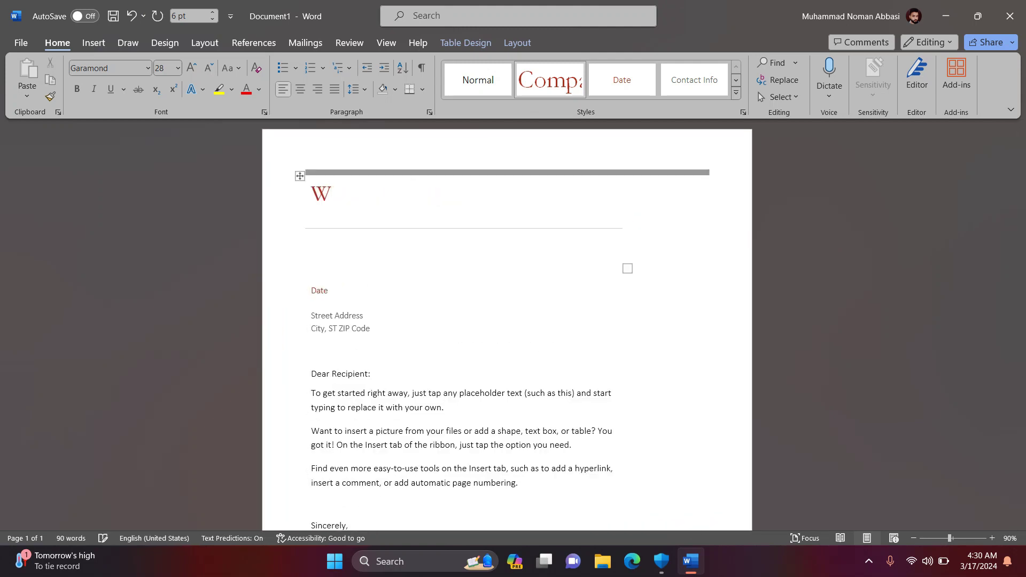
{"action": "type", "text": "ponlineservices"}
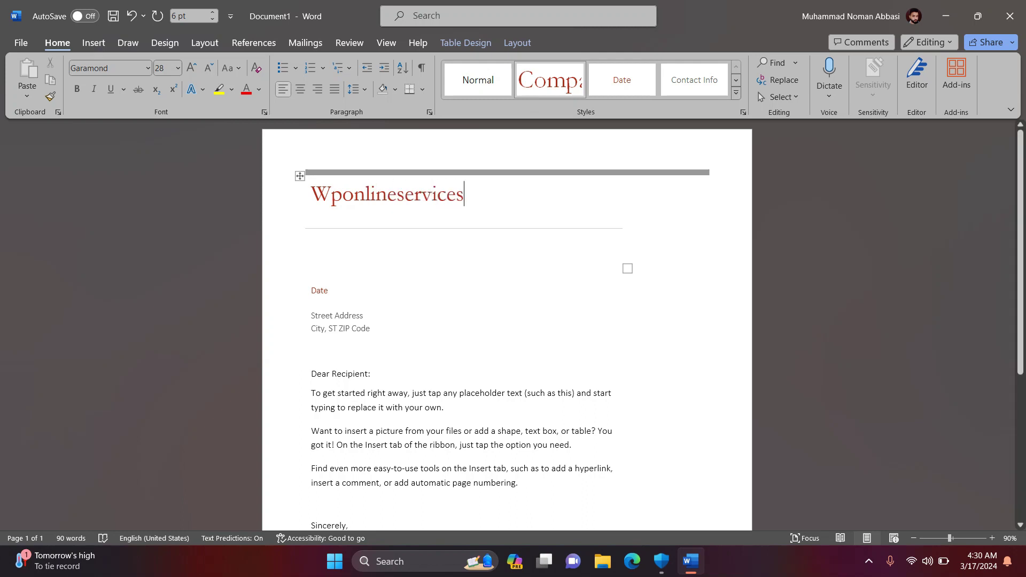
{"action": "scroll", "coordinate": [506, 321], "scroll_direction": "down", "scroll_amount": 3}
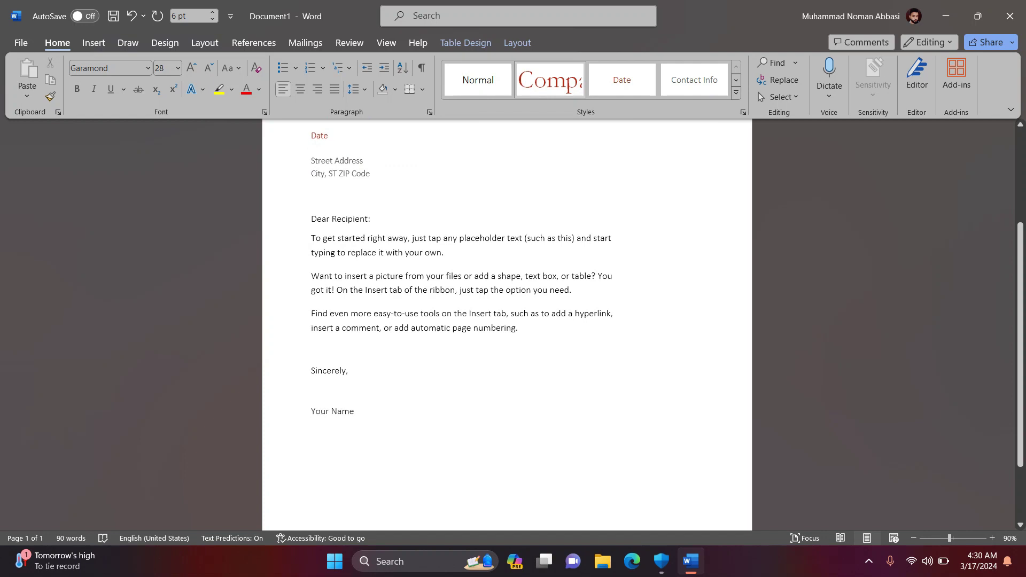
{"action": "scroll", "coordinate": [506, 321], "scroll_direction": "up", "scroll_amount": 3}
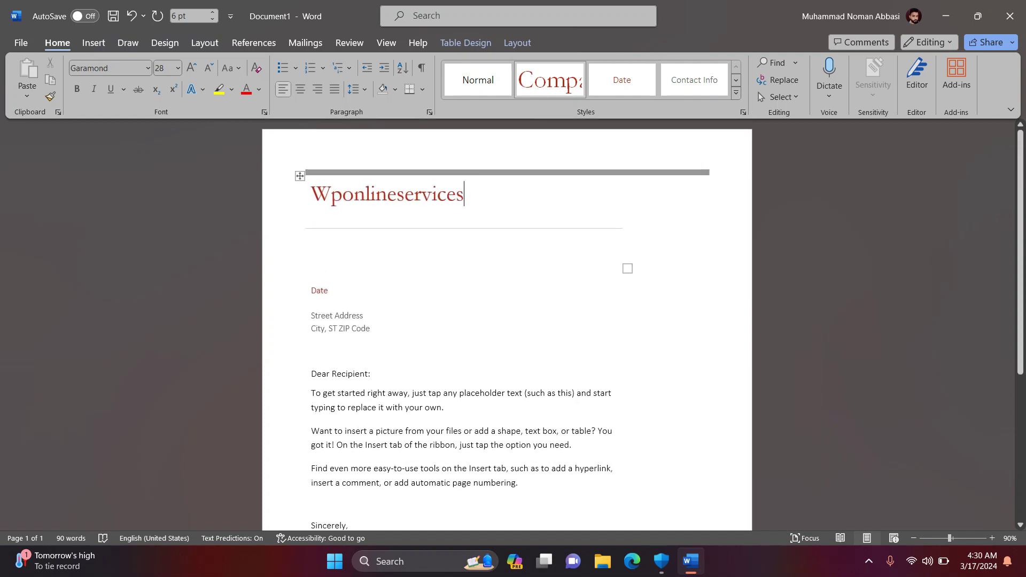
Change the font colour of the Wponlineservices heading to light blue from the additional high-contrast colours.
{"action": "left_click_drag", "start_coordinate": [465, 195], "coordinate": [312, 196]}
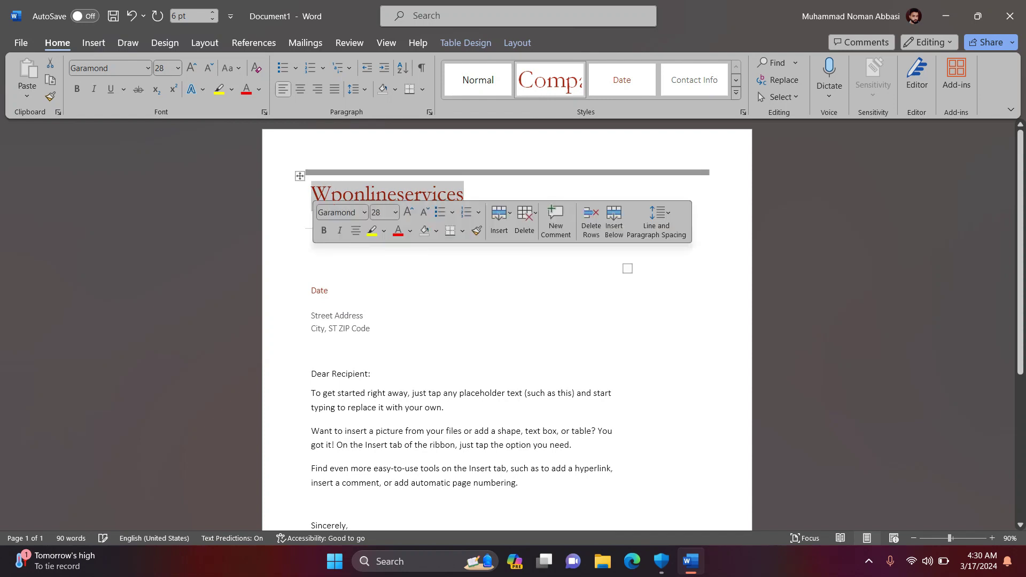
{"action": "left_click", "coordinate": [258, 89]}
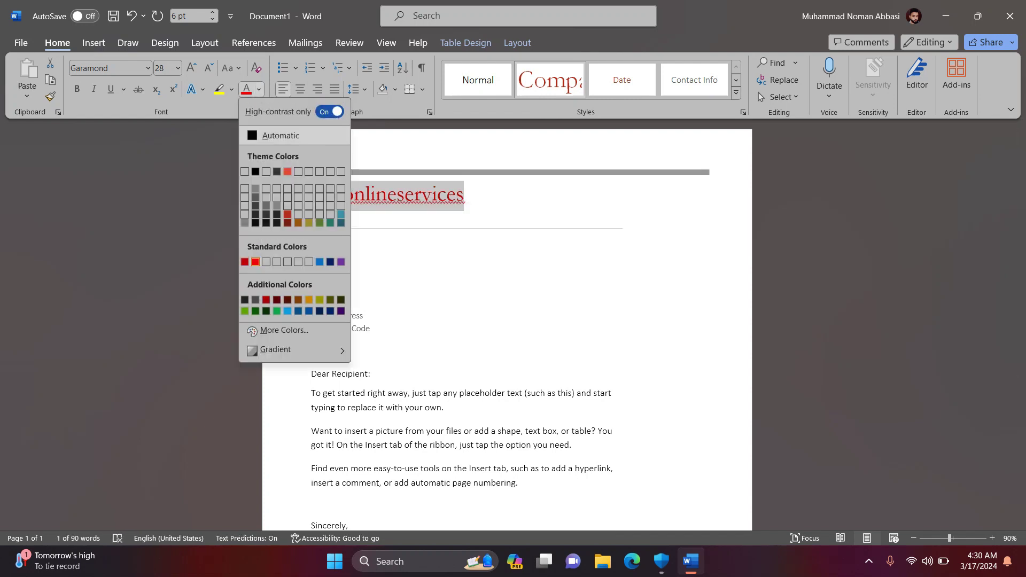
{"action": "left_click", "coordinate": [287, 311]}
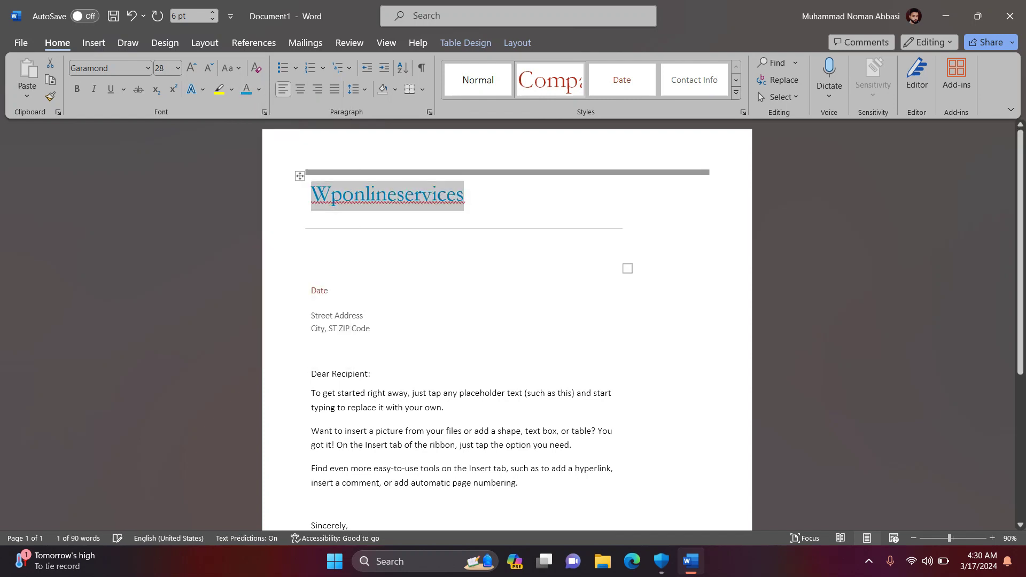
{"action": "left_click", "coordinate": [320, 291]}
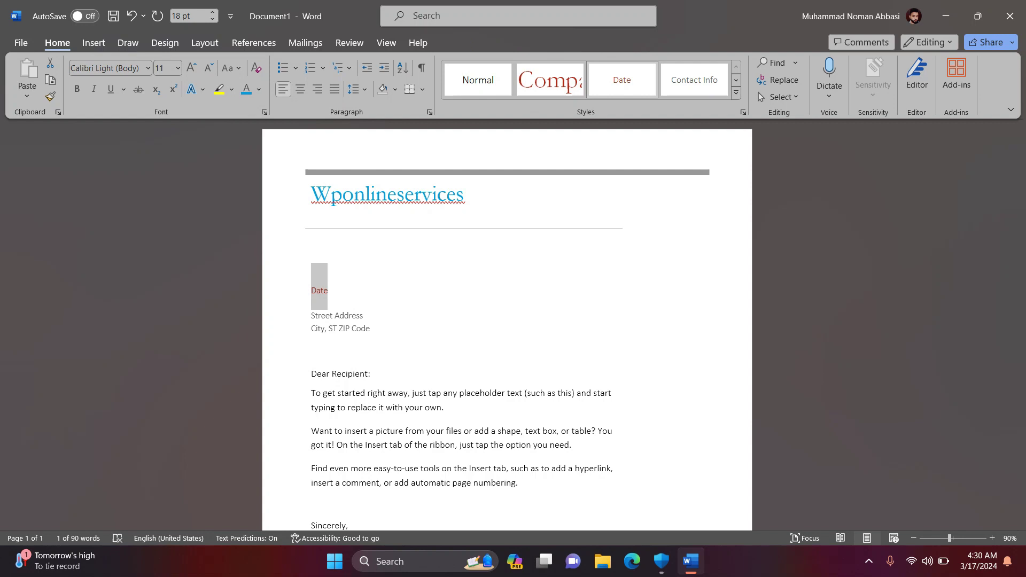
Check the pinned and shared document lists, and create a new blank document.
{"action": "left_click", "coordinate": [20, 43]}
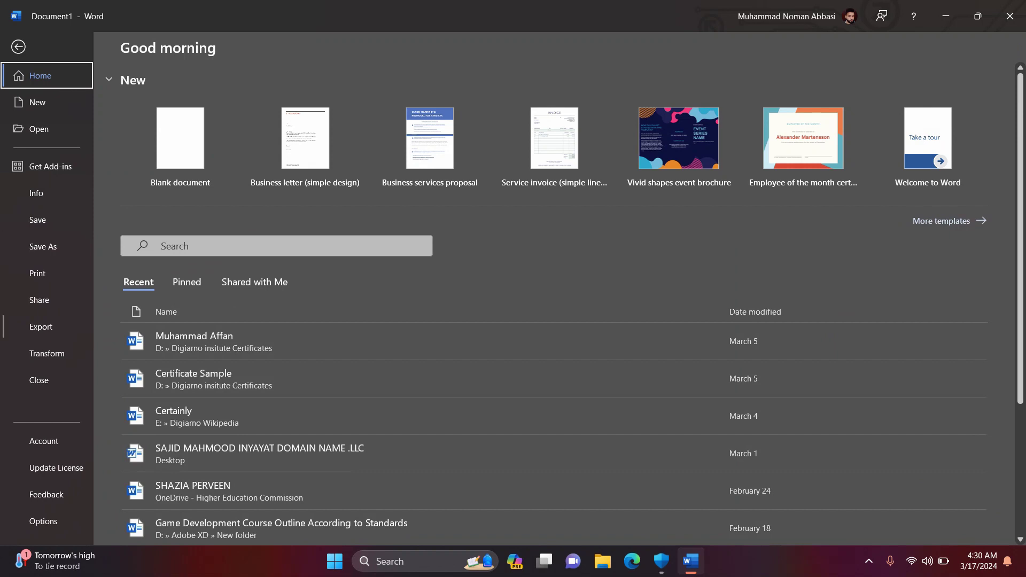
{"action": "left_click", "coordinate": [187, 282]}
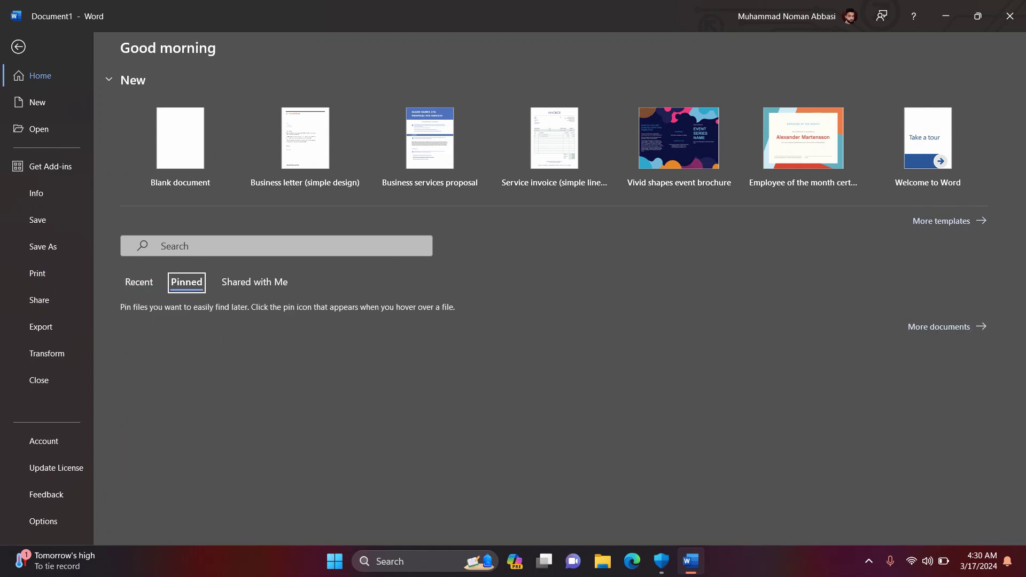
{"action": "left_click", "coordinate": [255, 282]}
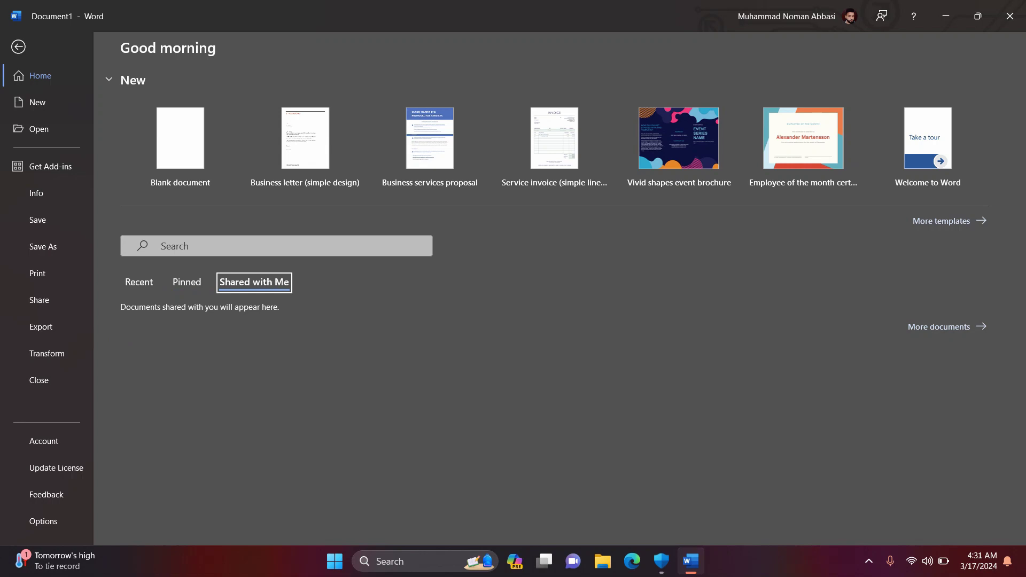
{"action": "left_click", "coordinate": [179, 155]}
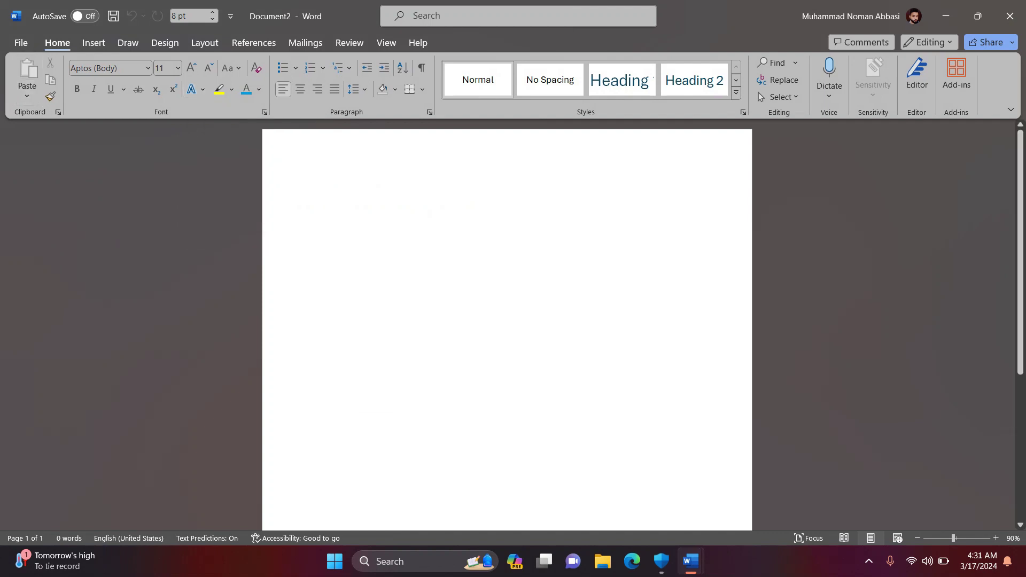
View the paste options and the Format Painter description in the blank document.
{"action": "left_click", "coordinate": [27, 96]}
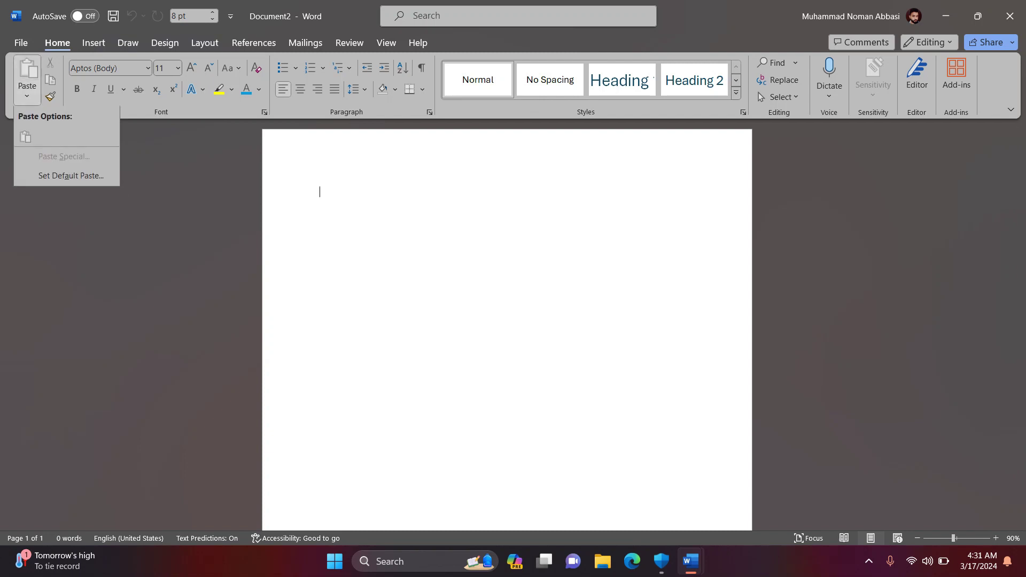
{"action": "left_click", "coordinate": [51, 96]}
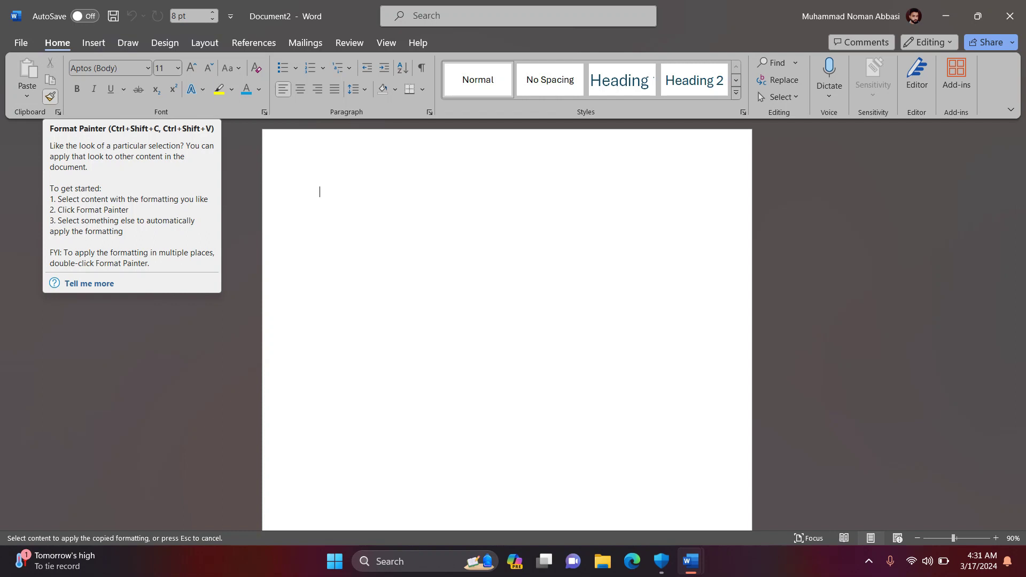
{"action": "left_click", "coordinate": [319, 192]}
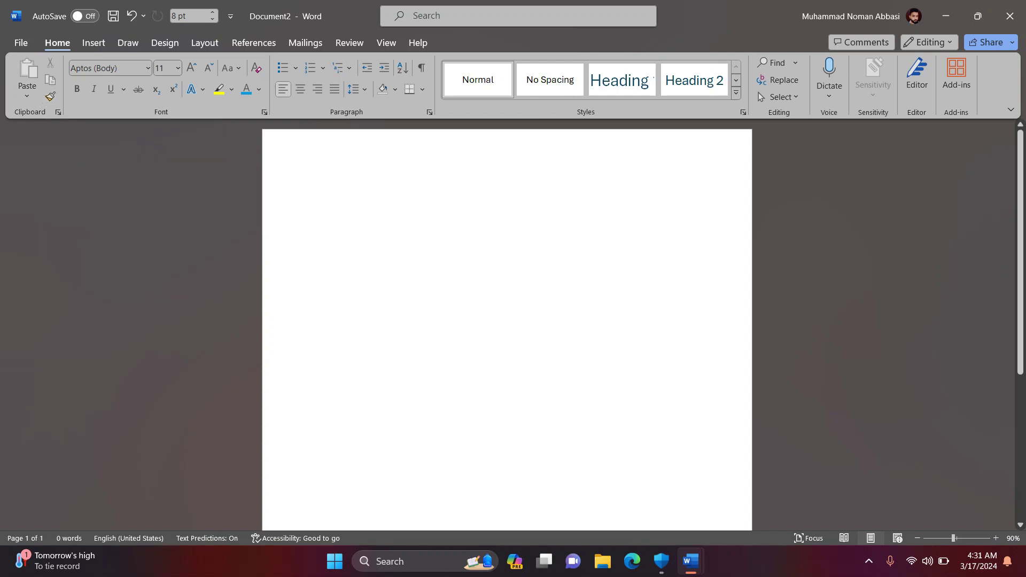
Enter "CTRL+C = COPY" as the first line of the blank document.
{"action": "type", "text": "CRT"}
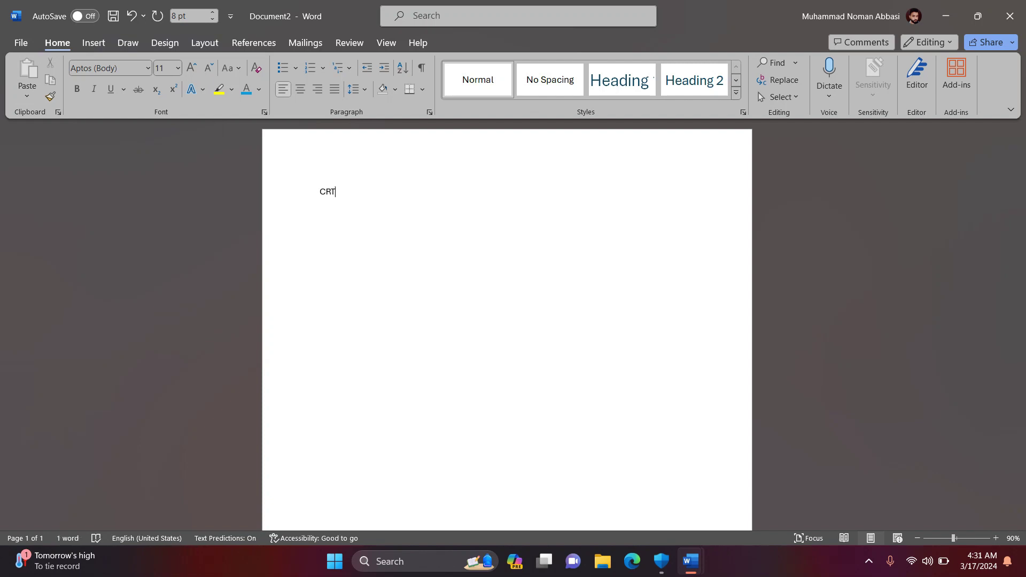
{"action": "key", "text": "BackSpace"}
{"action": "key", "text": "BackSpace"}
{"action": "type", "text": "TRL+C ="}
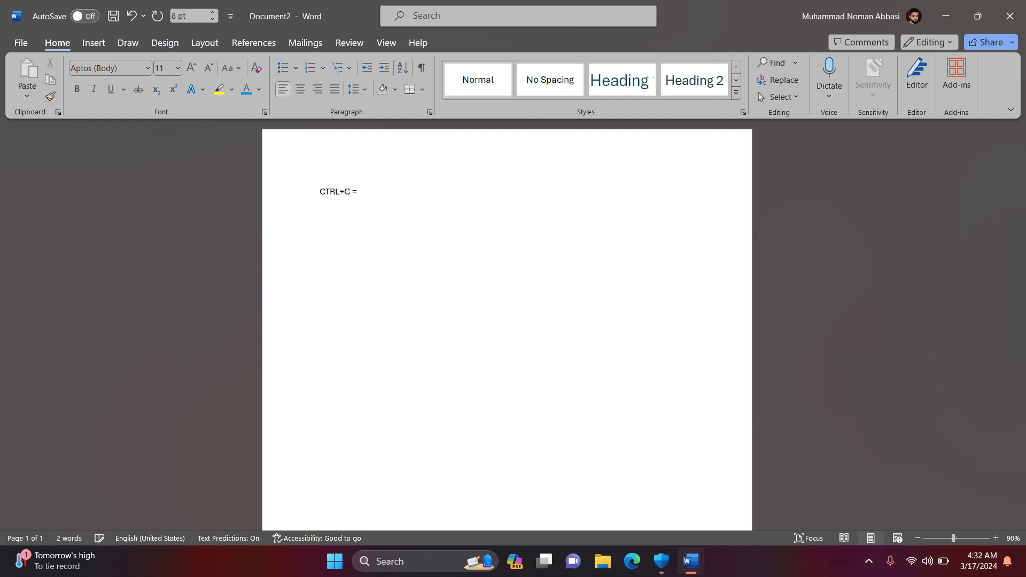
{"action": "type", "text": " COPY "}
Add a second line reading "CTRL+V= PASTE" below the copy shortcut.
{"action": "type", "text": "C"}
{"action": "type", "text": "L"}
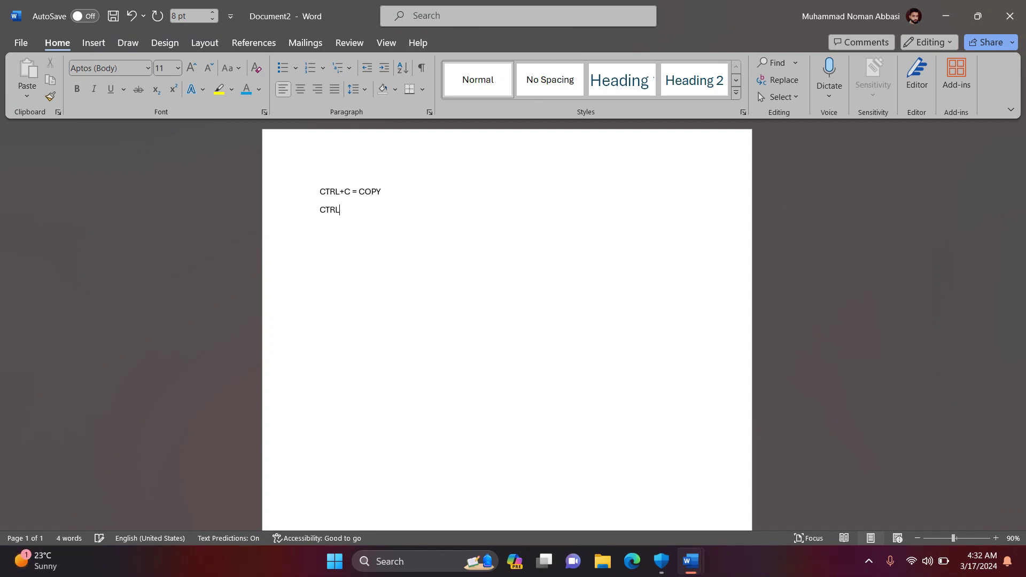
{"action": "type", "text": "=+V= PADTE"}
{"action": "key", "text": "BackSpace"}
{"action": "key", "text": "BackSpace"}
{"action": "key", "text": "BackSpace"}
{"action": "type", "text": "STE "}
Add a third line reading "CTRL+X=CUT" below the paste shortcut.
{"action": "type", "text": "CTRL"}
{"action": "type", "text": "+X"}
{"action": "type", "text": "="}
{"action": "type", "text": "CUT"}
Enlarge all three shortcut lines to a font size of 22.
{"action": "key", "text": "ctrl+a"}
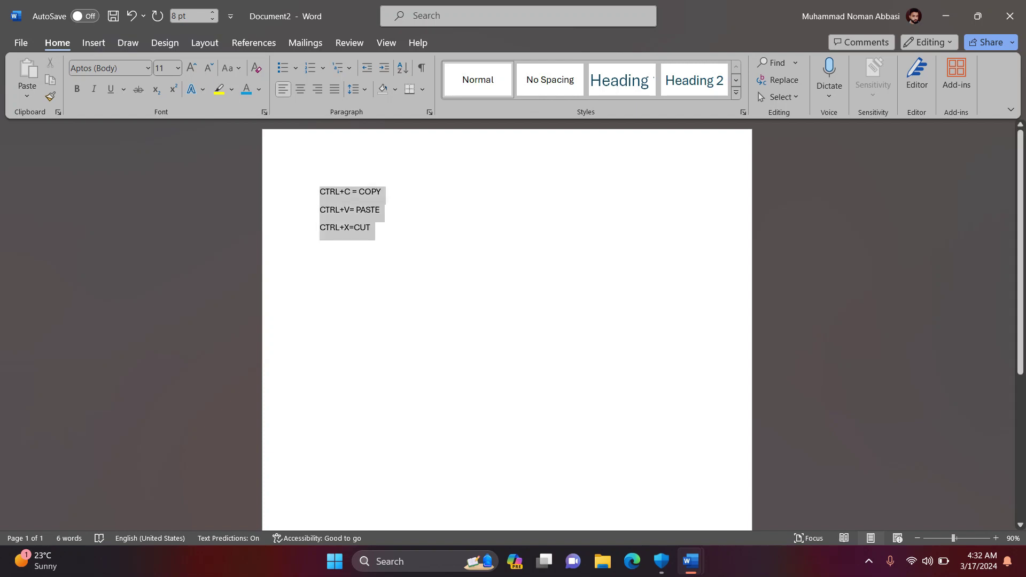
{"action": "key", "text": "ctrl+shift+period"}
{"action": "key", "text": "ctrl+shift+period"}
{"action": "key", "text": "ctrl+shift+period"}
{"action": "key", "text": "ctrl+shift+period"}
{"action": "key", "text": "ctrl+shift+period"}
{"action": "key", "text": "ctrl+shift+period"}
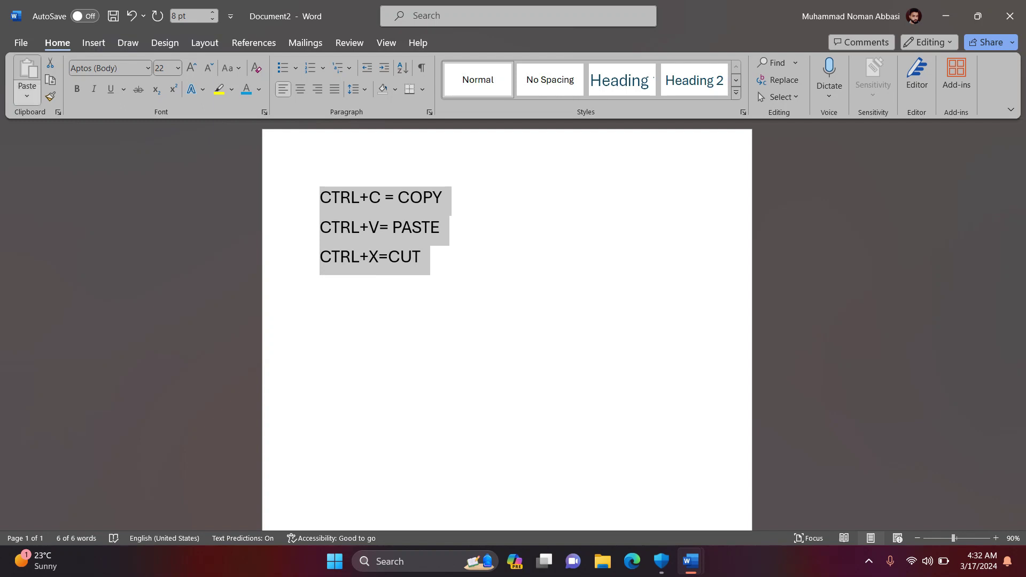
Change the font of the "CTRL+C = COPY" line to ADLaM Display.
{"action": "left_click", "coordinate": [306, 200]}
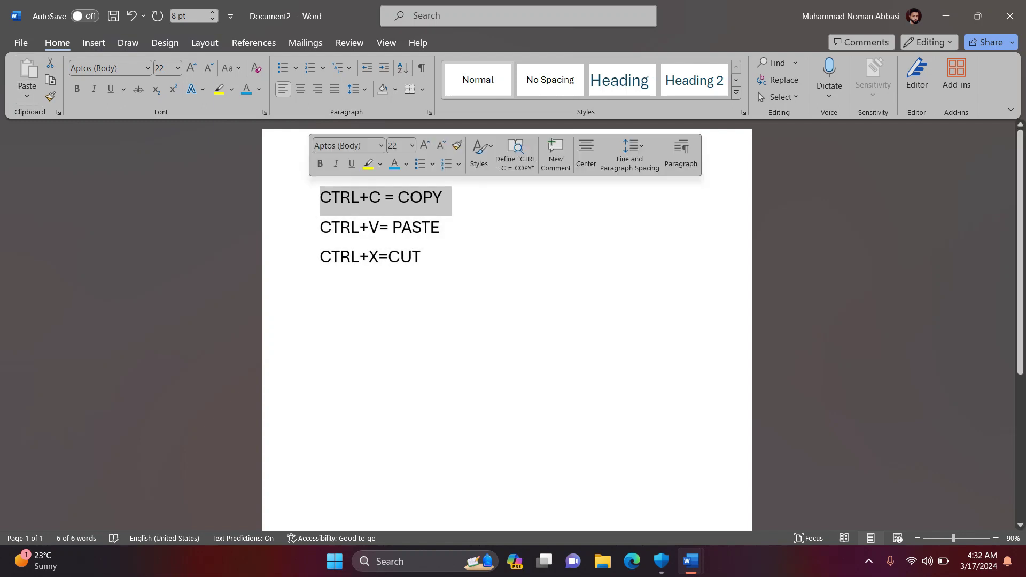
{"action": "left_click", "coordinate": [421, 257]}
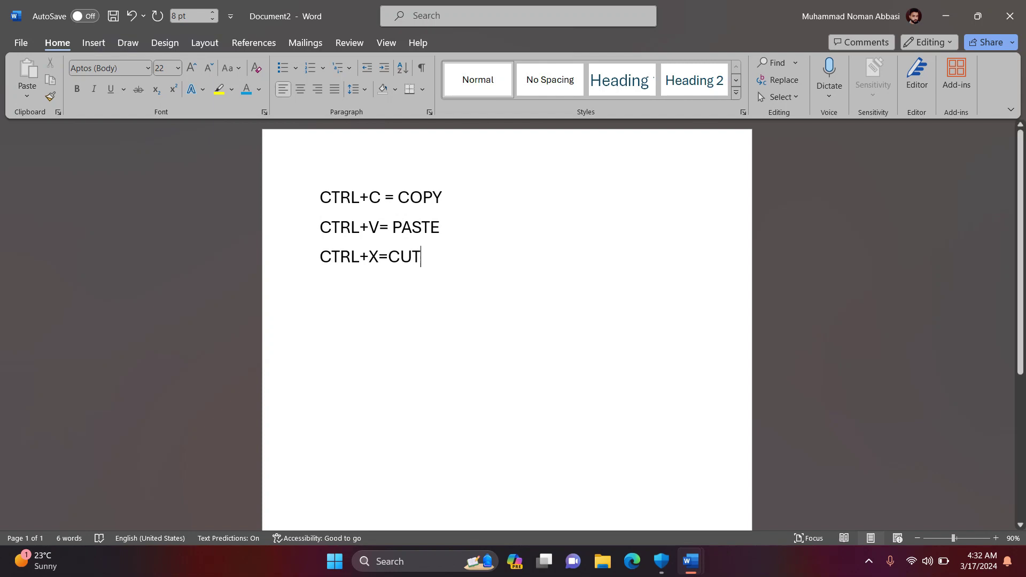
{"action": "left_click_drag", "start_coordinate": [442, 198], "coordinate": [319, 197]}
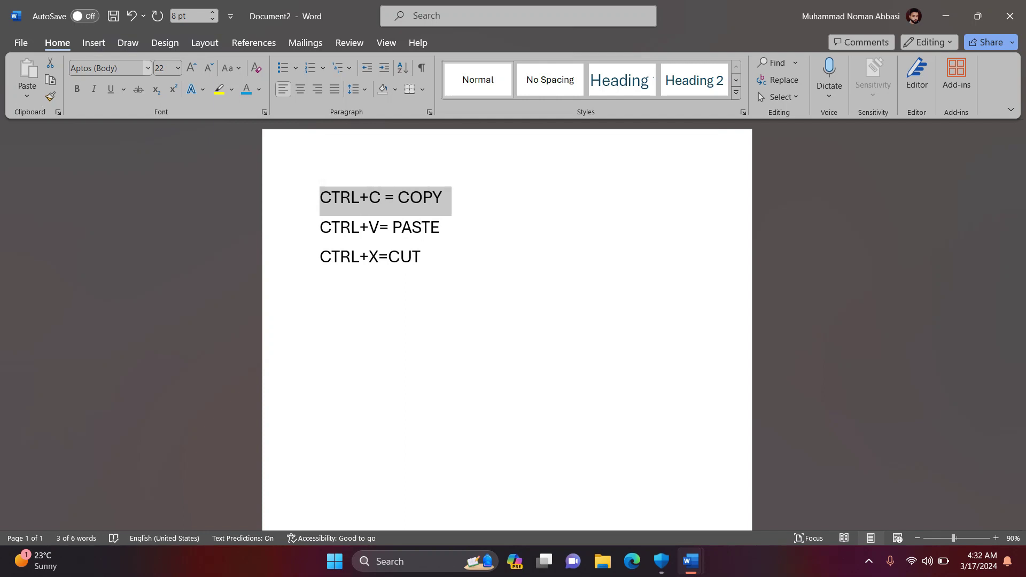
{"action": "left_click", "coordinate": [148, 67]}
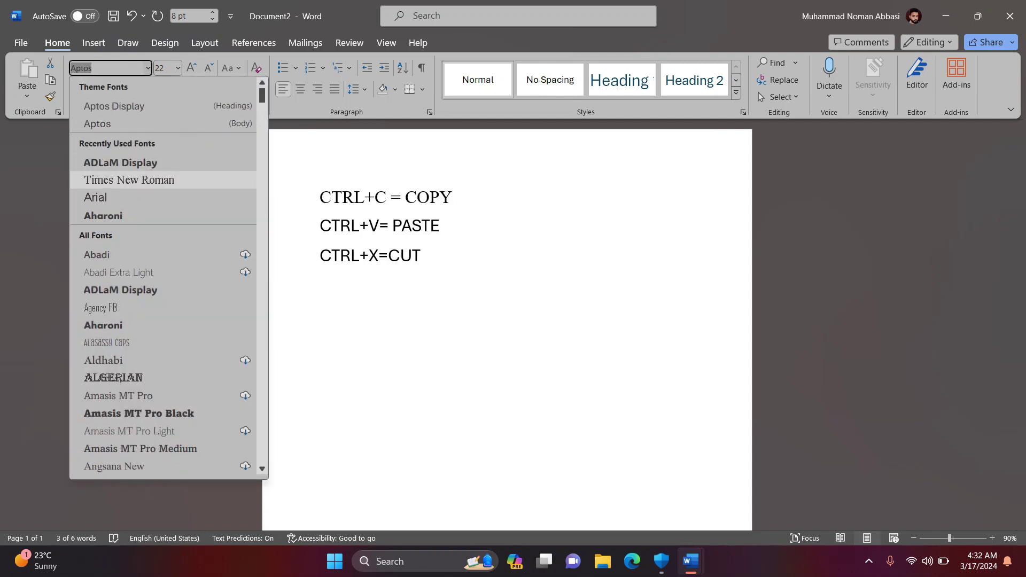
{"action": "left_click", "coordinate": [120, 163]}
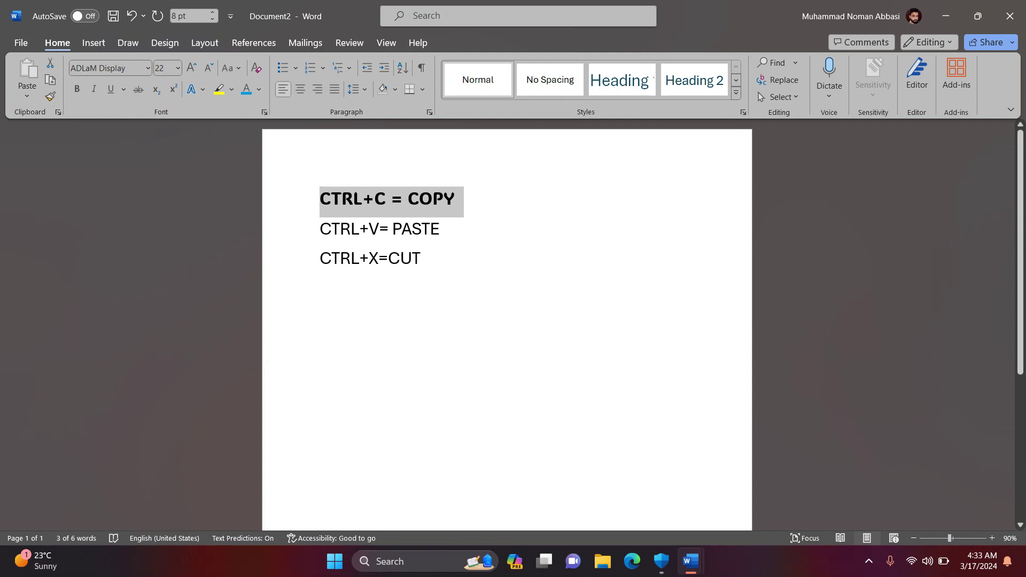
Change the font of the "CTRL+V= PASTE" line to Algerian.
{"action": "left_click_drag", "start_coordinate": [440, 230], "coordinate": [319, 230]}
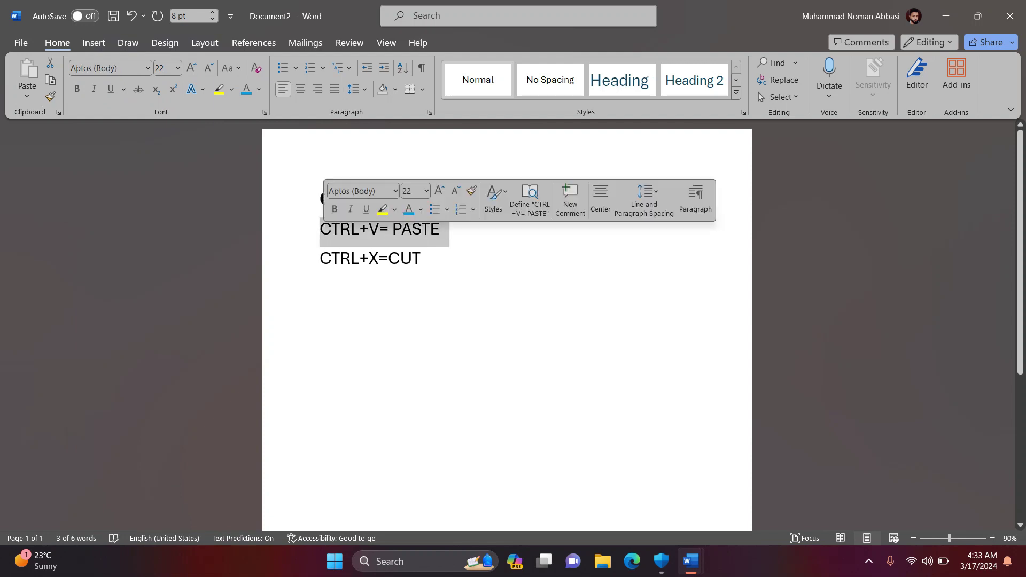
{"action": "left_click", "coordinate": [147, 68]}
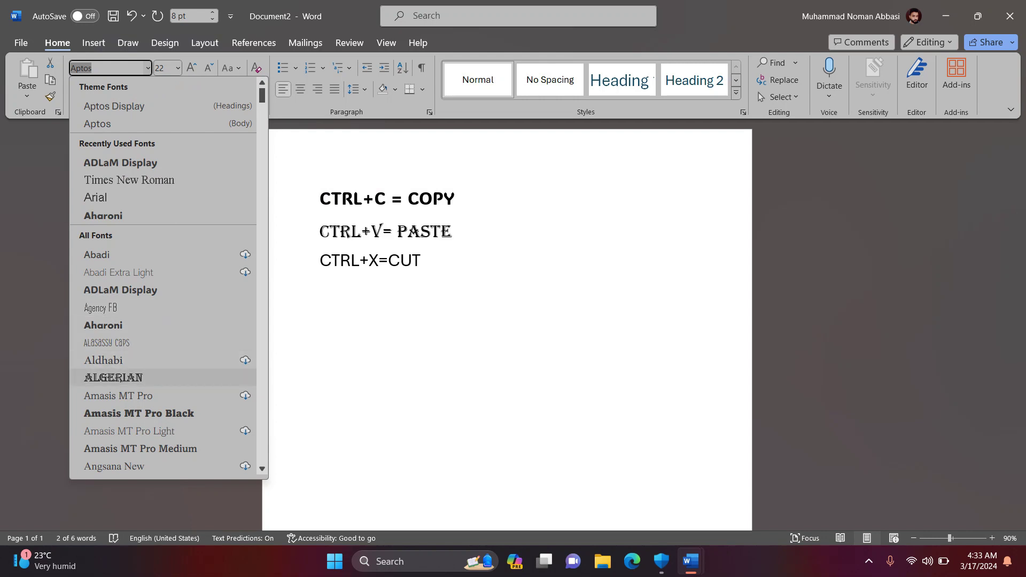
{"action": "left_click", "coordinate": [113, 378]}
Change the font of the "CTRL+X=CUT" line to Amasis MT Pro Black.
{"action": "left_click", "coordinate": [420, 261]}
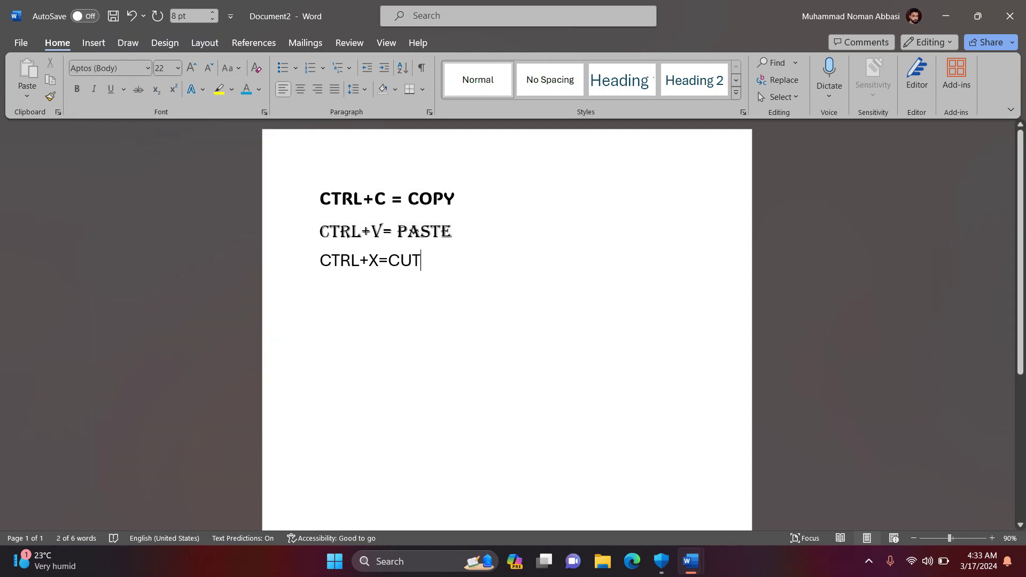
{"action": "left_click_drag", "start_coordinate": [420, 260], "coordinate": [319, 261]}
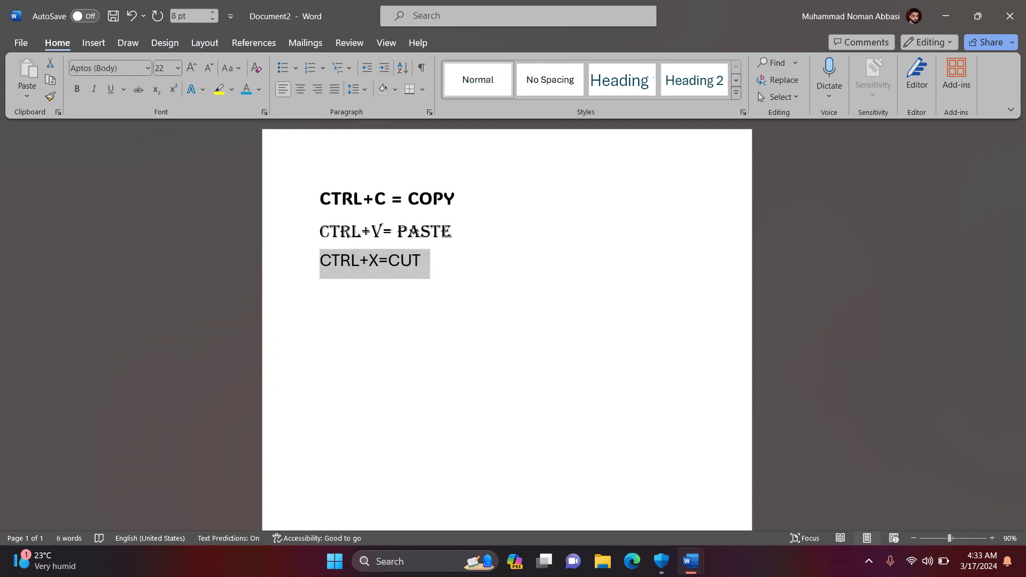
{"action": "left_click", "coordinate": [147, 67]}
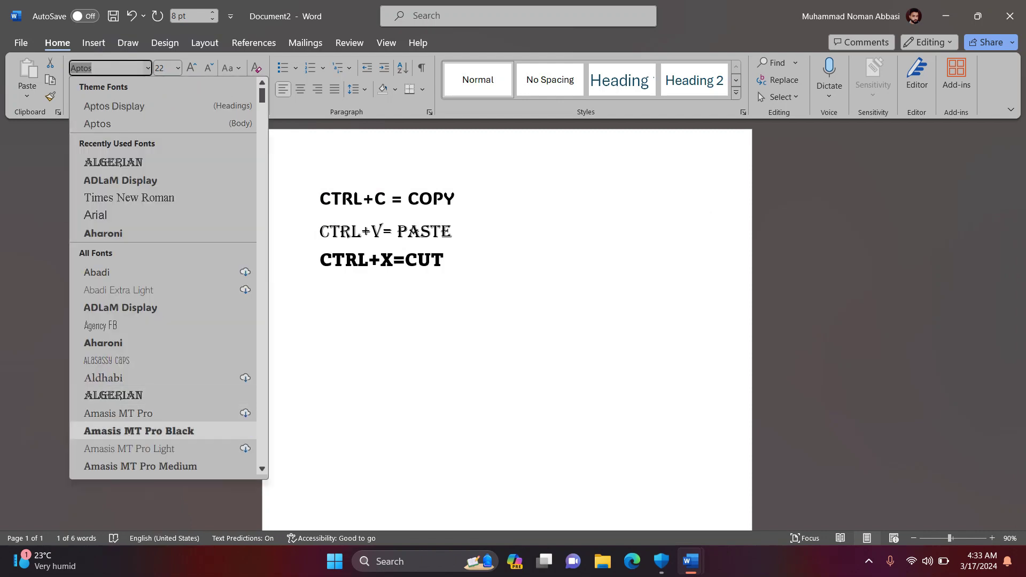
{"action": "left_click", "coordinate": [138, 431]}
{"action": "left_click", "coordinate": [444, 261]}
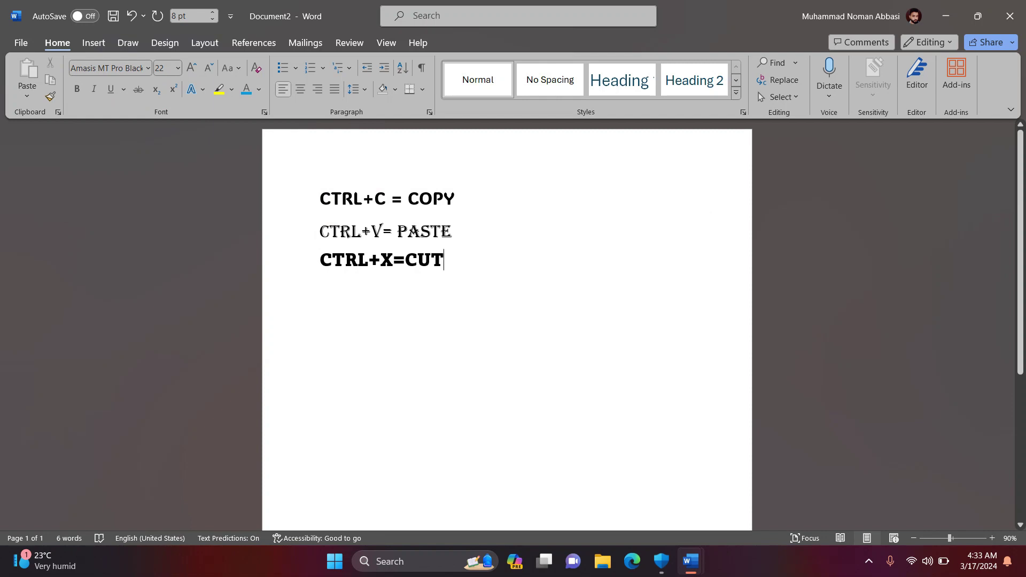
Enlarge the "CTRL+C = COPY" line to a font size of 36.
{"action": "left_click_drag", "start_coordinate": [456, 199], "coordinate": [319, 200]}
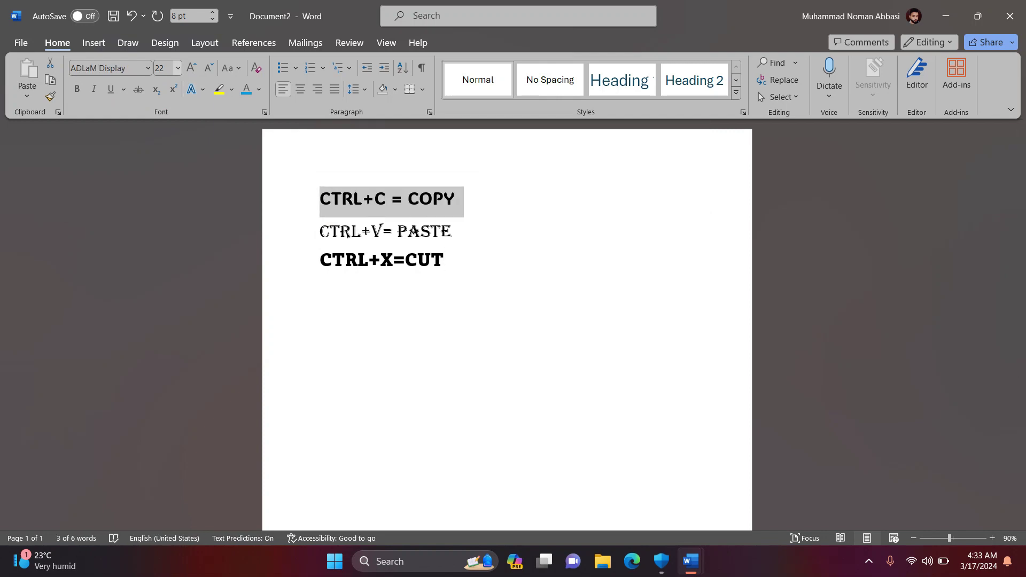
{"action": "left_click", "coordinate": [191, 68]}
{"action": "left_click", "coordinate": [178, 68]}
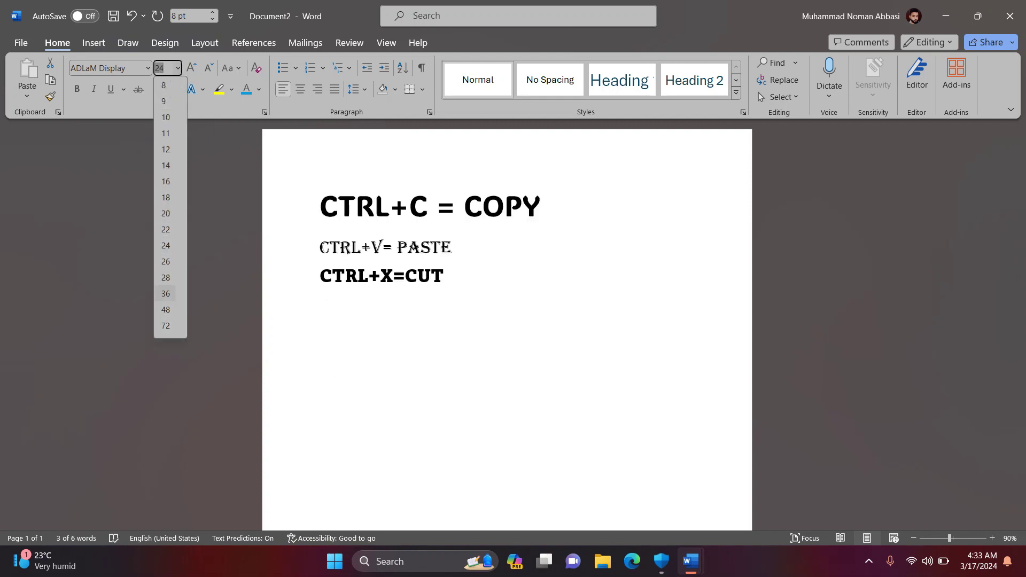
{"action": "left_click", "coordinate": [165, 294]}
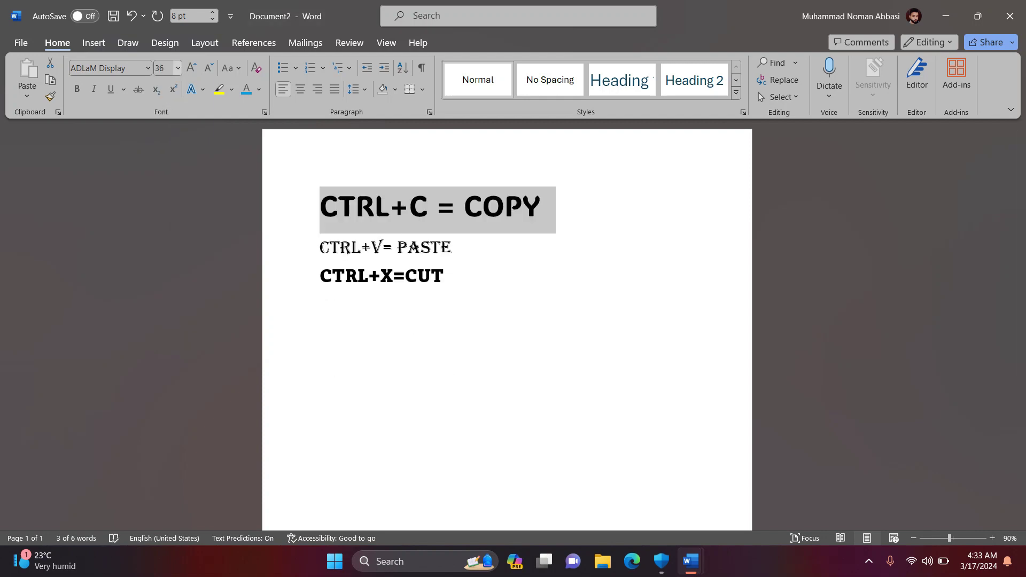
Set a custom font size of 20 for the "CTRL+C = COPY" line.
{"action": "left_click", "coordinate": [162, 68]}
{"action": "key", "text": "BackSpace"}
{"action": "type", "text": "20"}
{"action": "key", "text": "Return"}
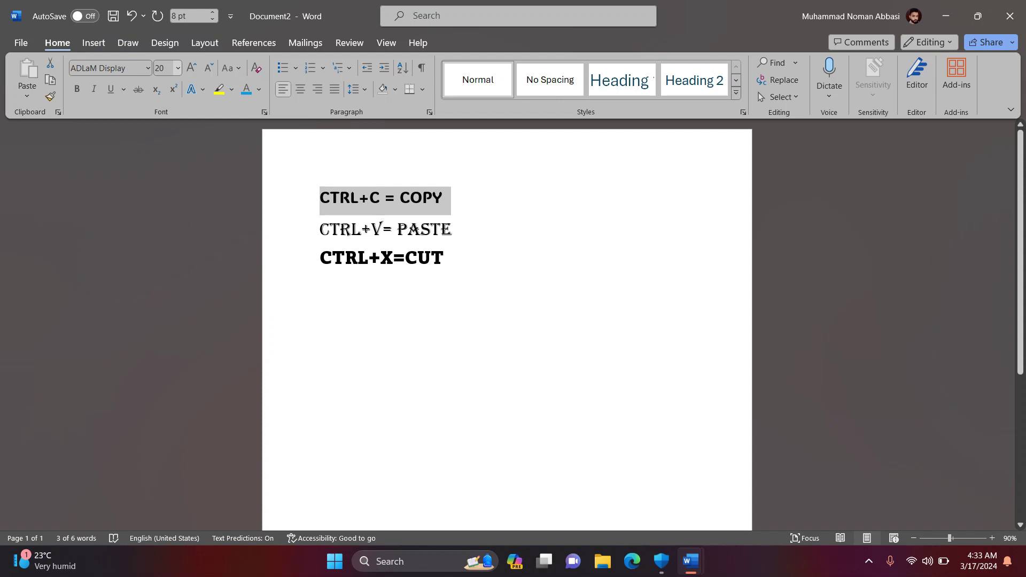
{"action": "left_click", "coordinate": [178, 68]}
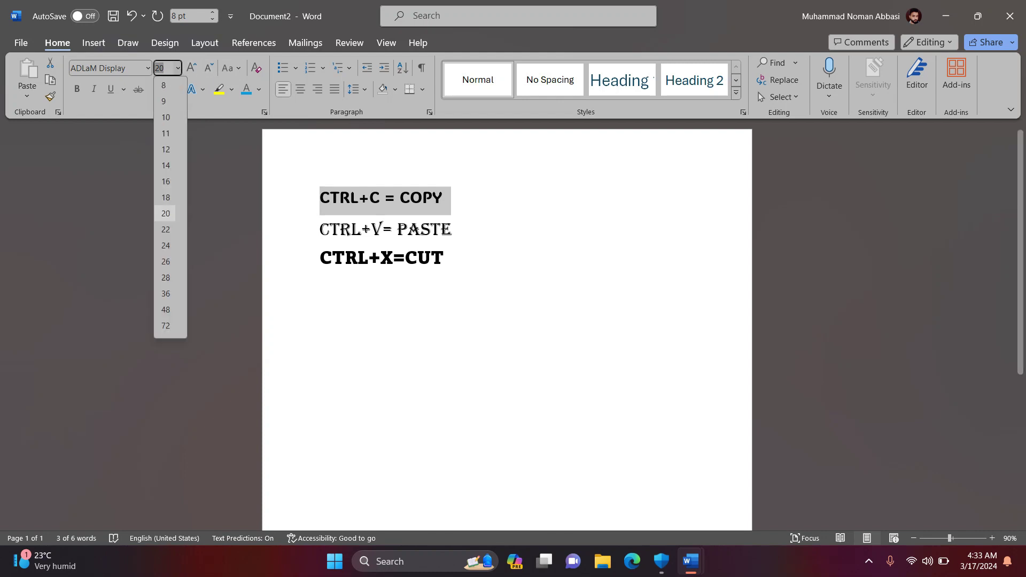
{"action": "left_click", "coordinate": [178, 68]}
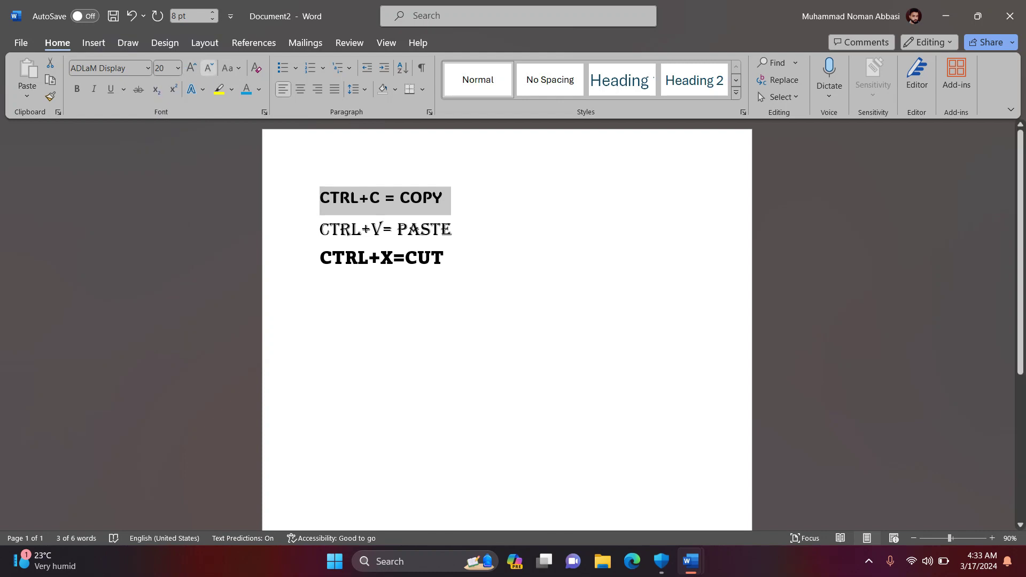
Grow the "CTRL+C = COPY" line in increments up to a font size of 72.
{"action": "left_click", "coordinate": [191, 68]}
{"action": "left_click", "coordinate": [191, 68]}
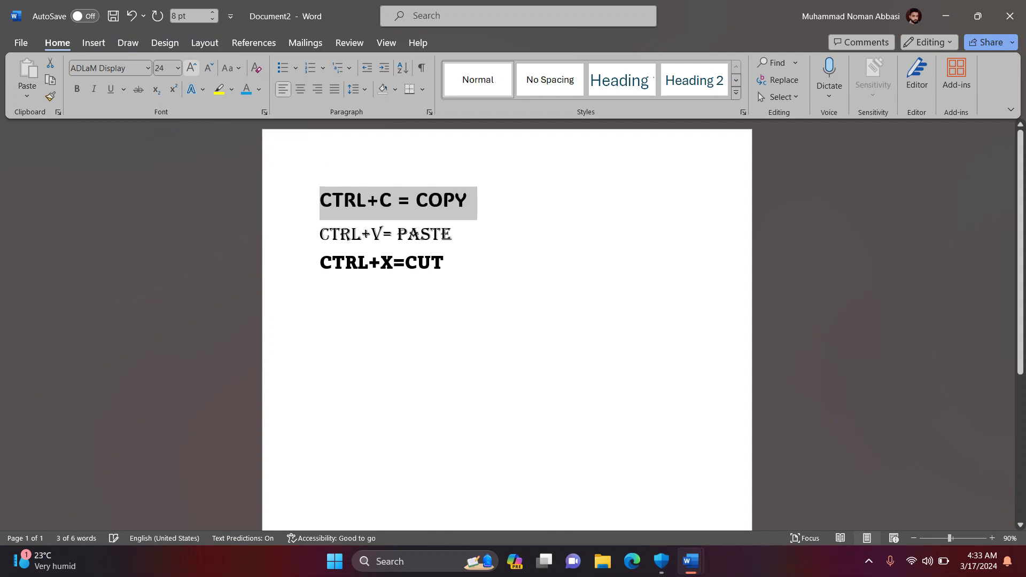
{"action": "left_click", "coordinate": [191, 68]}
{"action": "left_click", "coordinate": [192, 67]}
{"action": "left_click", "coordinate": [191, 68]}
{"action": "left_click", "coordinate": [192, 68]}
{"action": "left_click", "coordinate": [191, 68]}
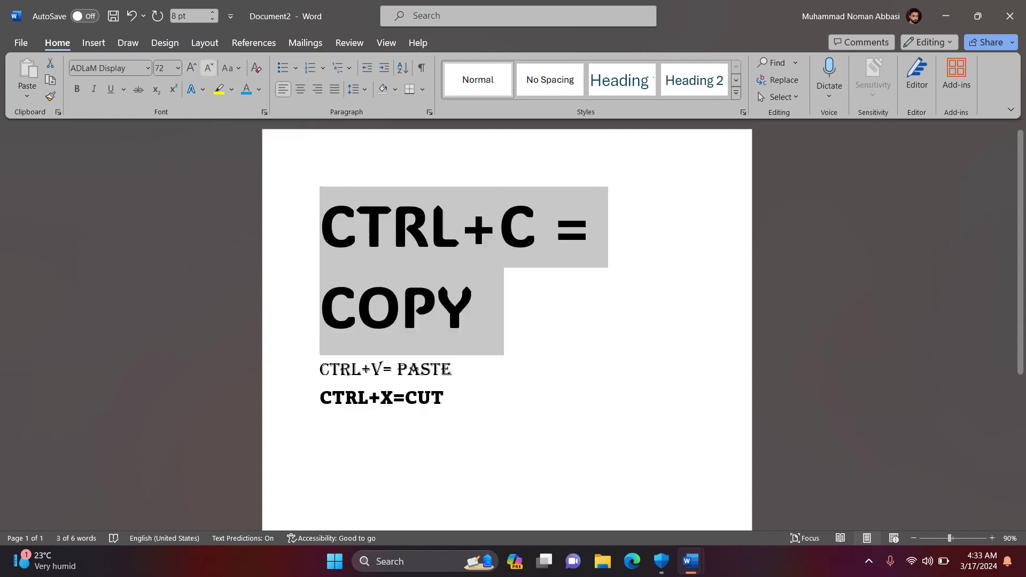
Shrink the "CTRL+C = COPY" line in increments down to a font size of 14.
{"action": "left_click", "coordinate": [208, 68]}
{"action": "left_click", "coordinate": [208, 68]}
{"action": "left_click", "coordinate": [208, 68]}
{"action": "left_click", "coordinate": [208, 68]}
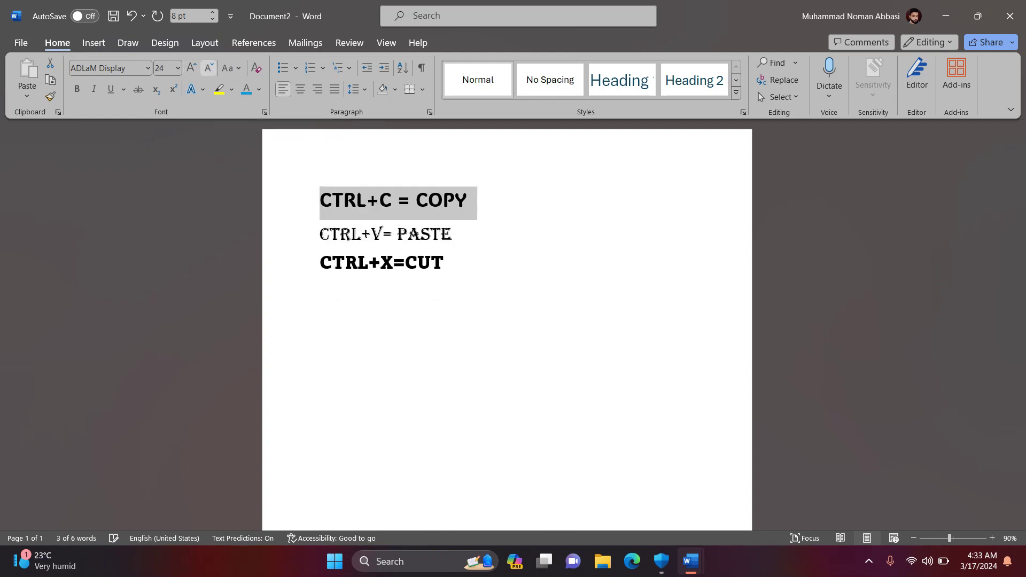
{"action": "left_click", "coordinate": [208, 68]}
{"action": "left_click", "coordinate": [208, 68]}
{"action": "left_click", "coordinate": [208, 68]}
{"action": "left_click", "coordinate": [208, 68]}
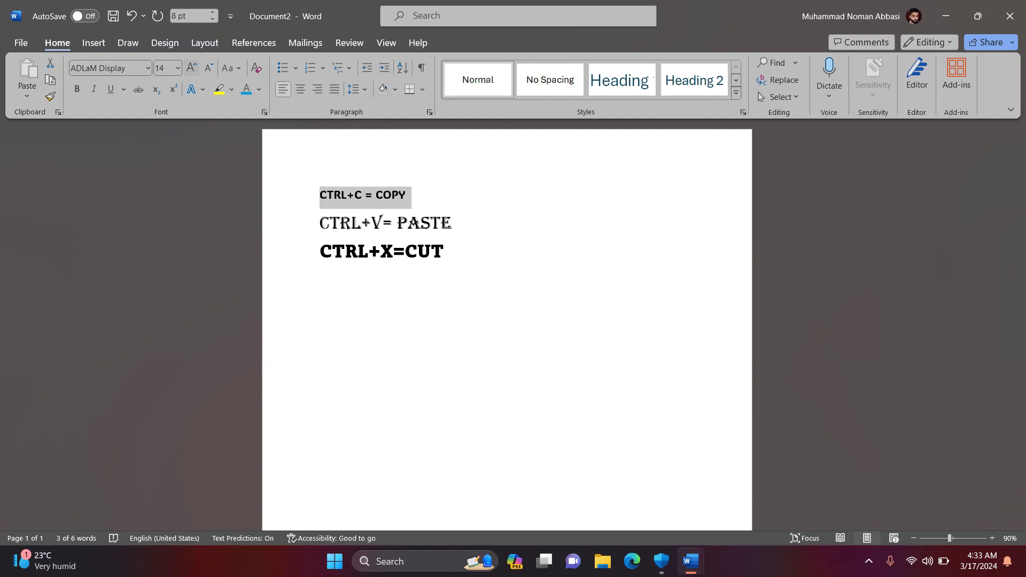
Grow the "CTRL+C = COPY" line again in increments to a font size of 36.
{"action": "left_click", "coordinate": [191, 68]}
{"action": "left_click", "coordinate": [191, 68]}
{"action": "left_click", "coordinate": [191, 68]}
{"action": "left_click", "coordinate": [191, 68]}
{"action": "left_click", "coordinate": [191, 68]}
{"action": "left_click", "coordinate": [191, 68]}
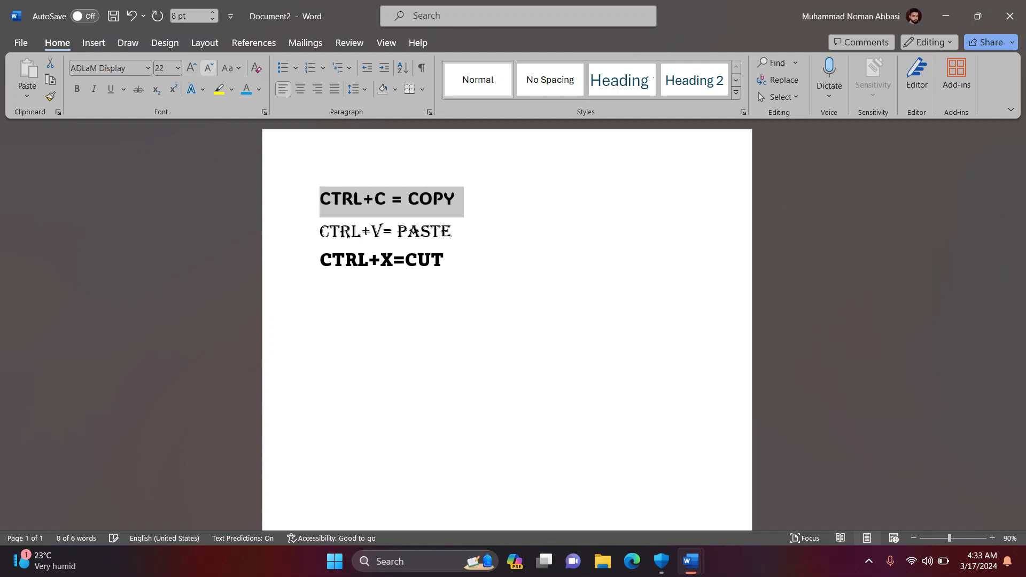
{"action": "left_click", "coordinate": [192, 68]}
{"action": "left_click", "coordinate": [191, 68]}
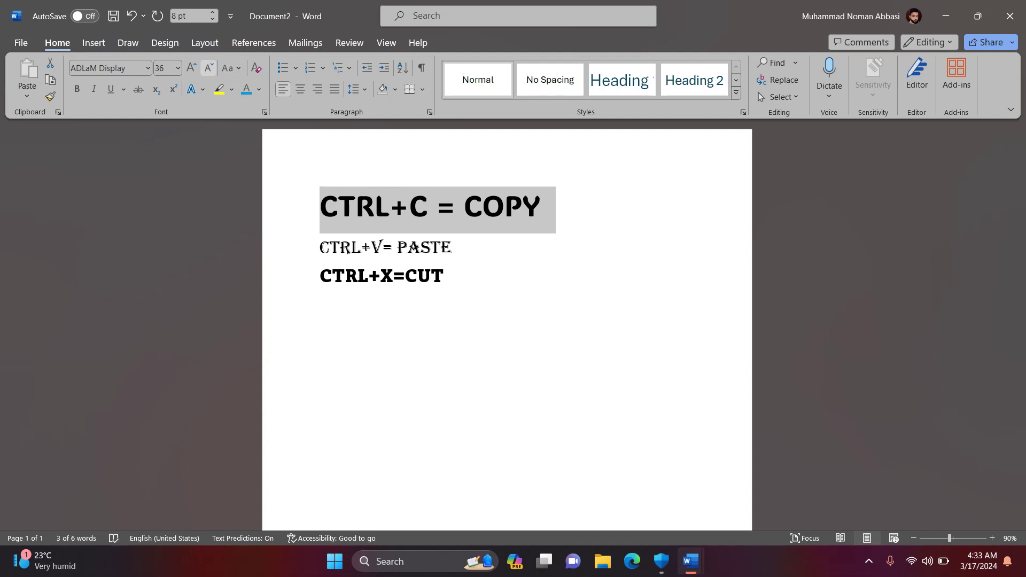
Adjust the size of the "CTRL+C = COPY" line up and down in increments, ending at 26.
{"action": "left_click", "coordinate": [208, 68]}
{"action": "left_click", "coordinate": [208, 68]}
{"action": "left_click", "coordinate": [192, 68]}
{"action": "left_click", "coordinate": [191, 68]}
{"action": "left_click", "coordinate": [191, 68]}
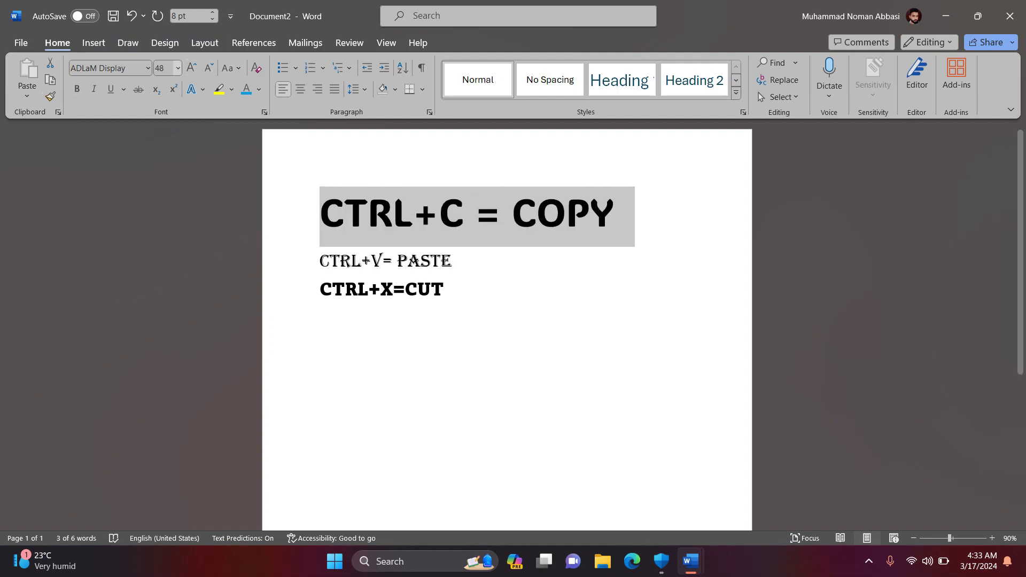
{"action": "left_click", "coordinate": [209, 67]}
{"action": "left_click", "coordinate": [209, 68]}
{"action": "left_click", "coordinate": [209, 68]}
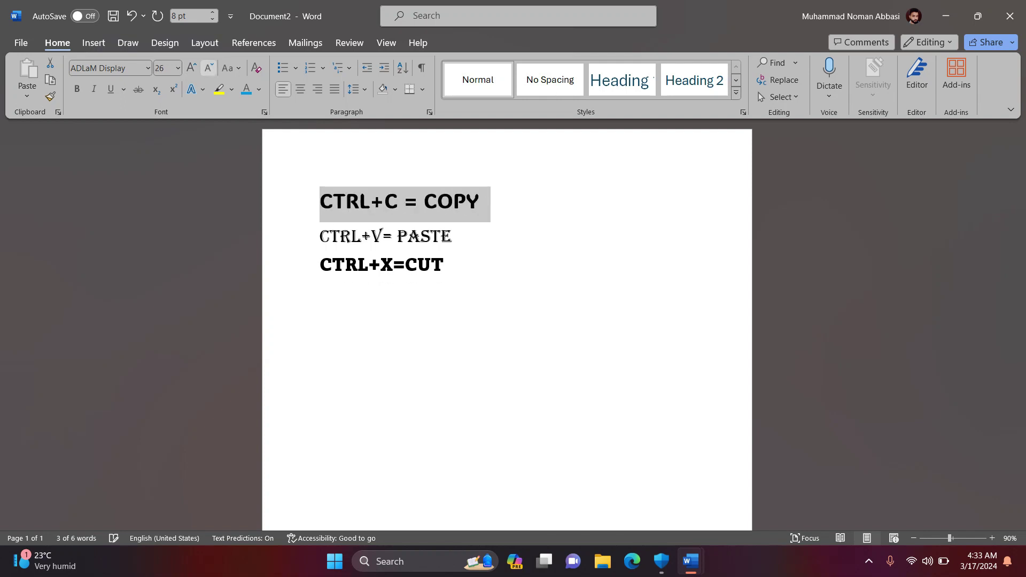
{"action": "left_click", "coordinate": [444, 265]}
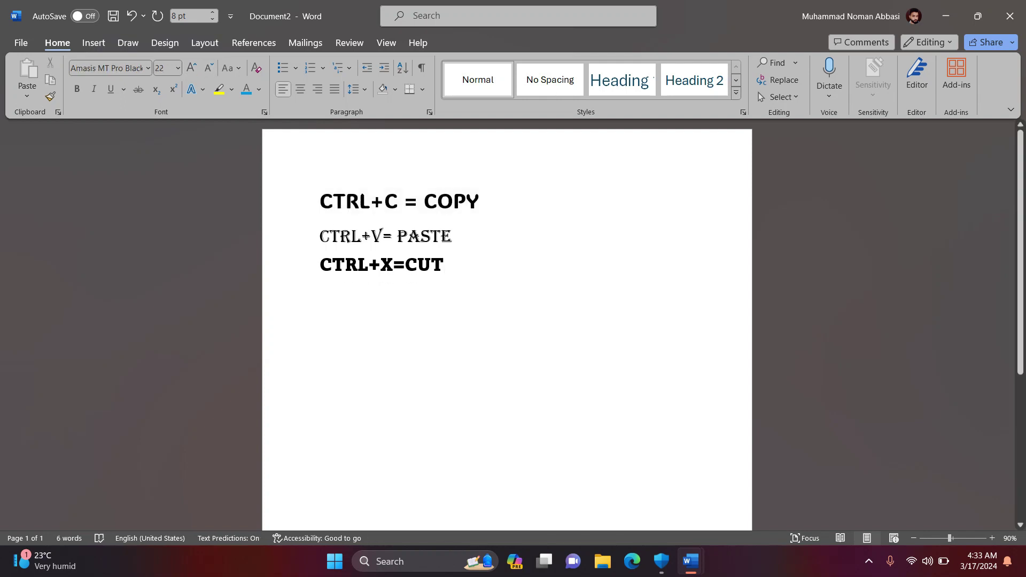
Toggle bold on and off for the "CTRL+V= PASTE" line, ending with it not bold.
{"action": "left_click_drag", "start_coordinate": [456, 236], "coordinate": [321, 236]}
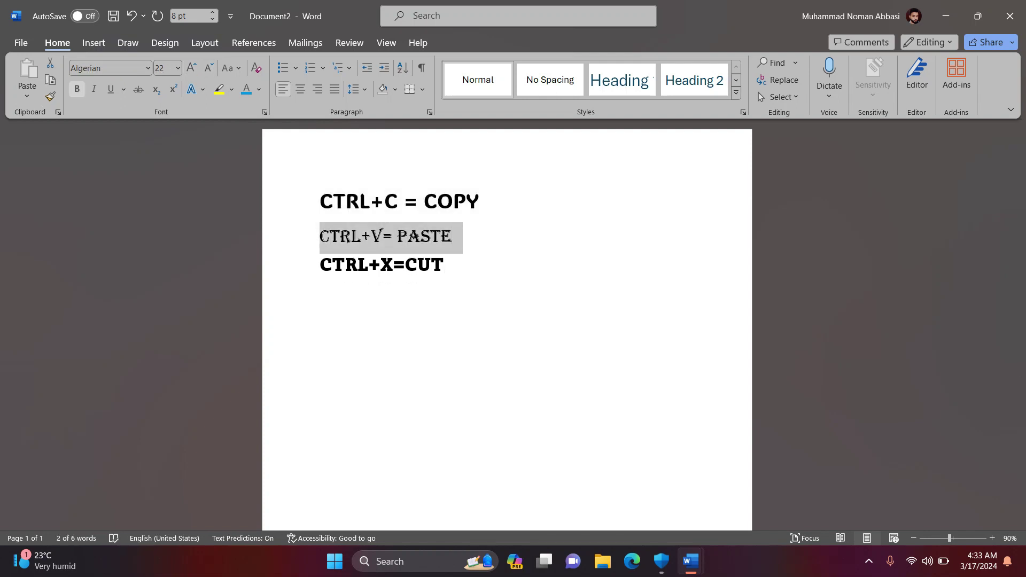
{"action": "left_click", "coordinate": [77, 90]}
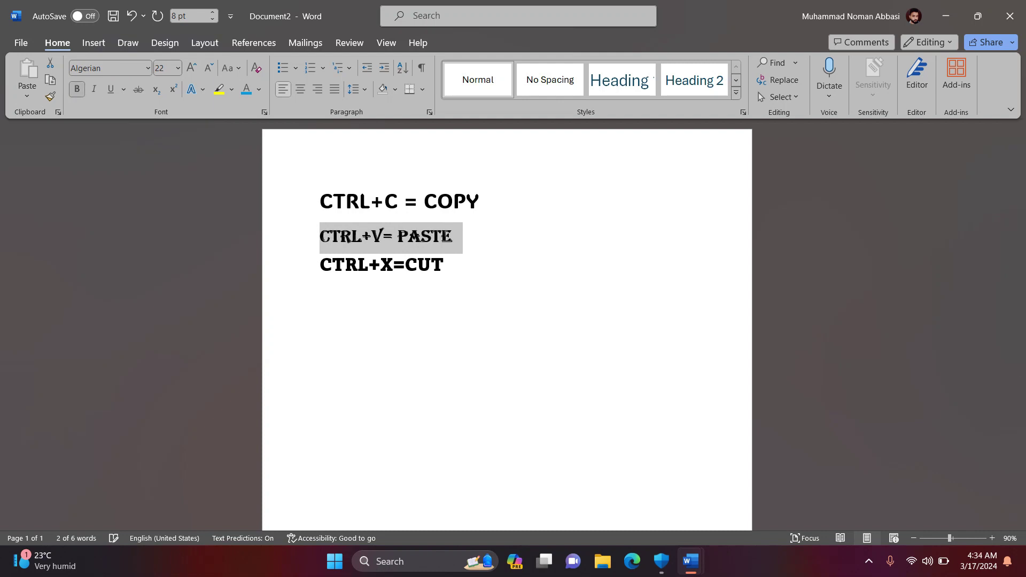
{"action": "left_click", "coordinate": [77, 90]}
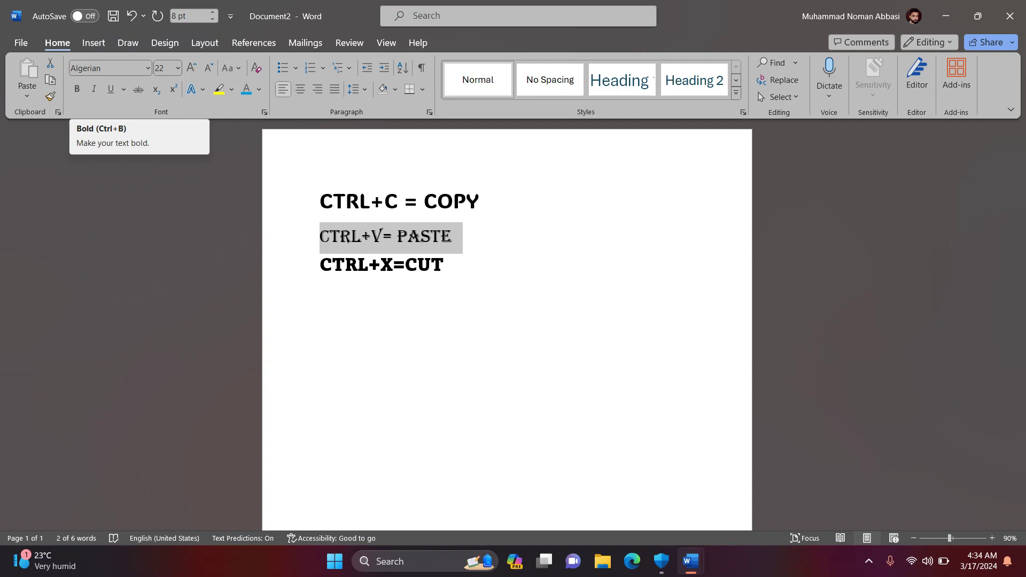
{"action": "key", "text": "ctrl+b"}
{"action": "key", "text": "ctrl+b"}
{"action": "key", "text": "ctrl+b"}
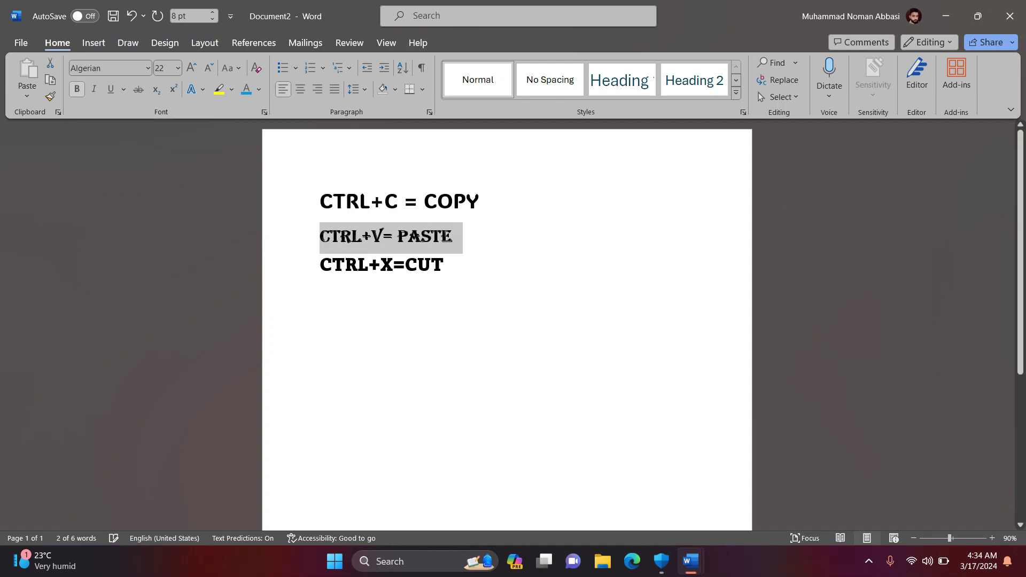
{"action": "key", "text": "ctrl+b"}
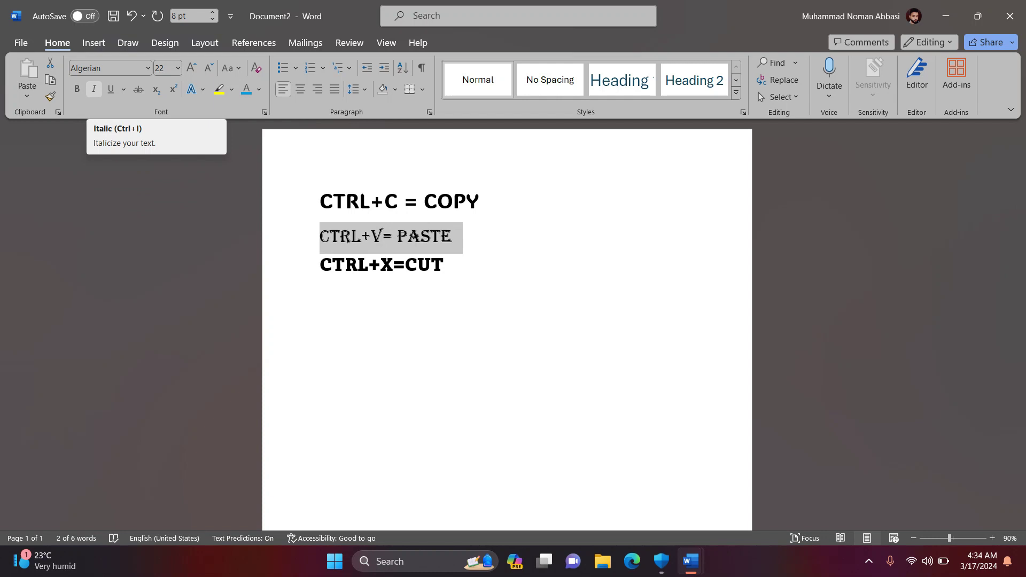
Italicize the "CTRL+V= PASTE" line and deselect it.
{"action": "left_click", "coordinate": [93, 88]}
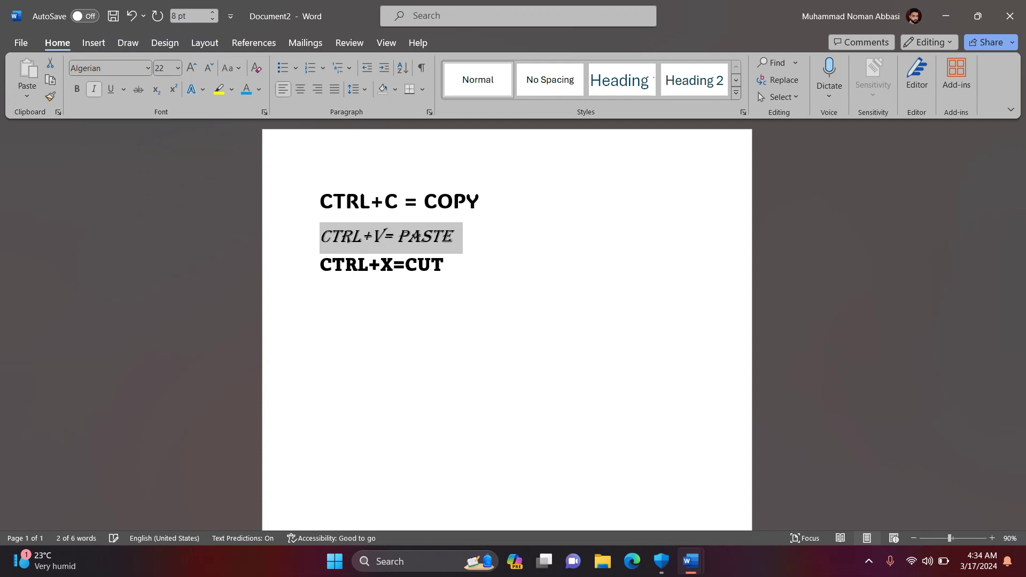
{"action": "left_click", "coordinate": [380, 265]}
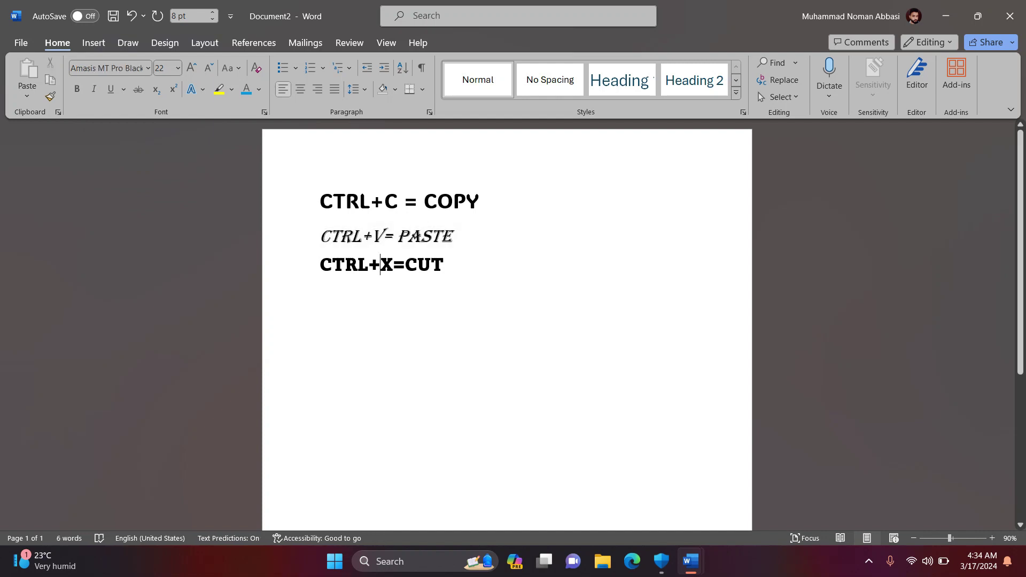
{"action": "triple_click", "coordinate": [418, 236]}
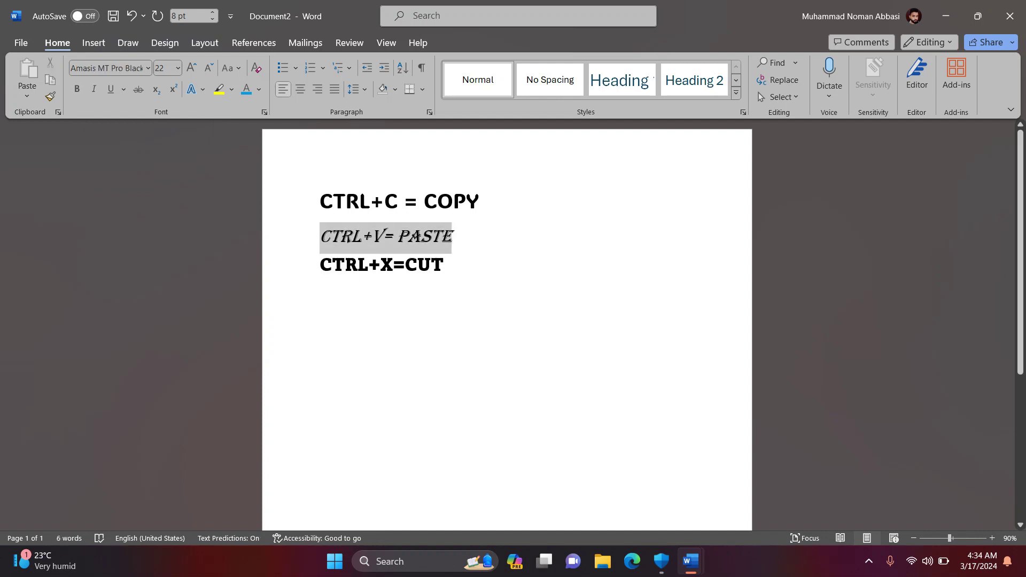
{"action": "left_click", "coordinate": [380, 265]}
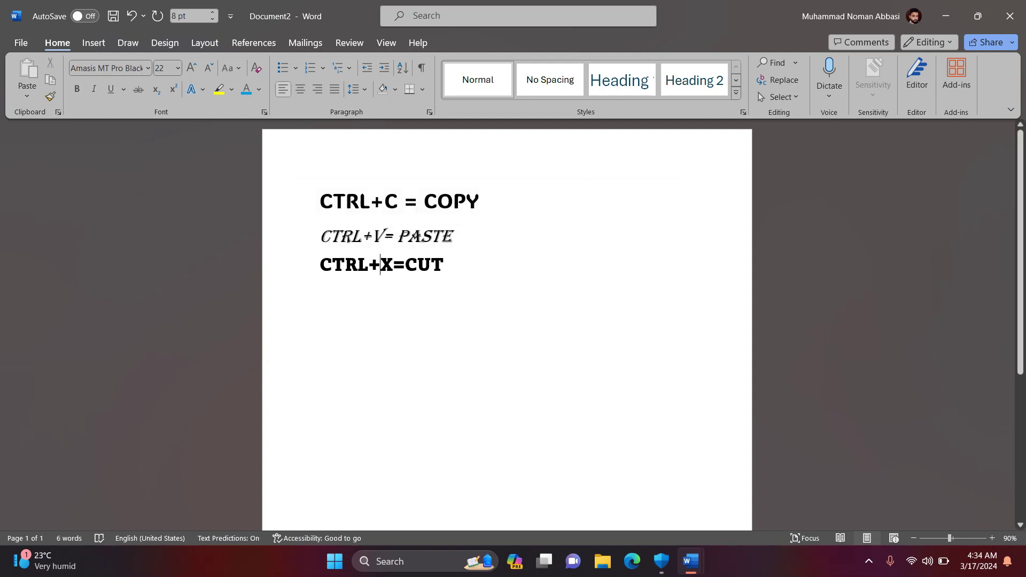
Underline the "CTRL+X=CUT" line and choose the double underline style with the cursor at its end.
{"action": "triple_click", "coordinate": [440, 265]}
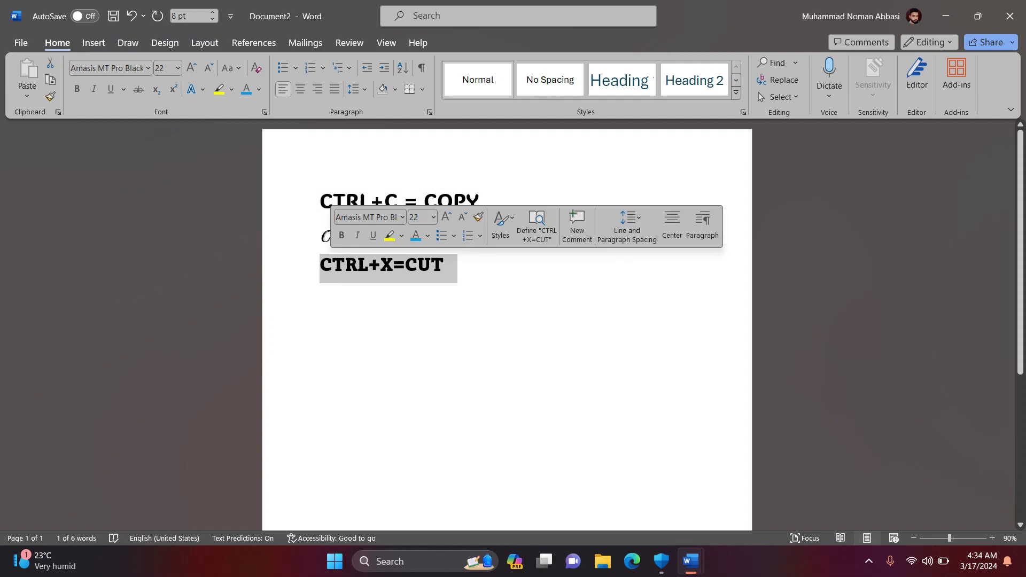
{"action": "left_click", "coordinate": [111, 89]}
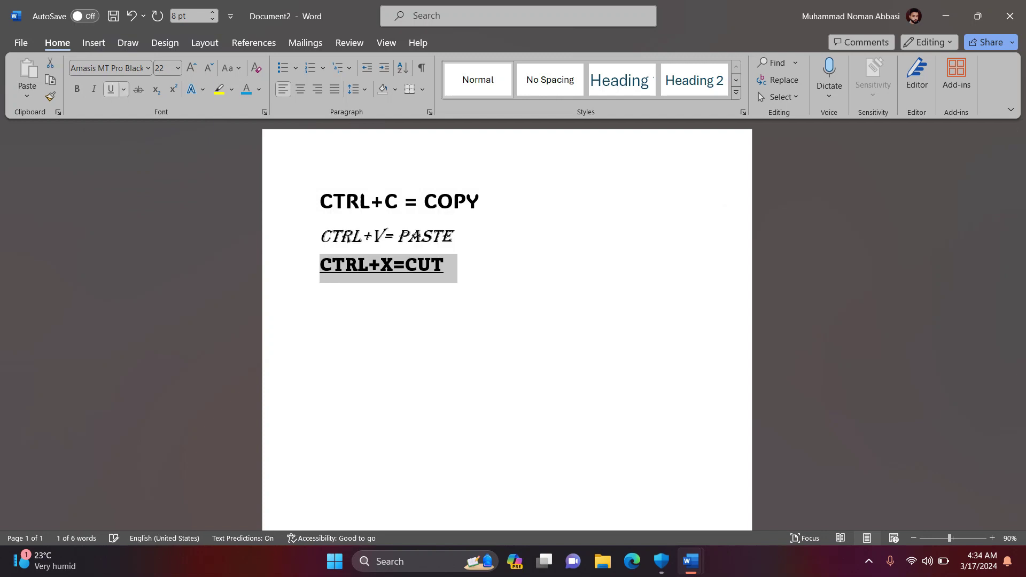
{"action": "left_click", "coordinate": [445, 265]}
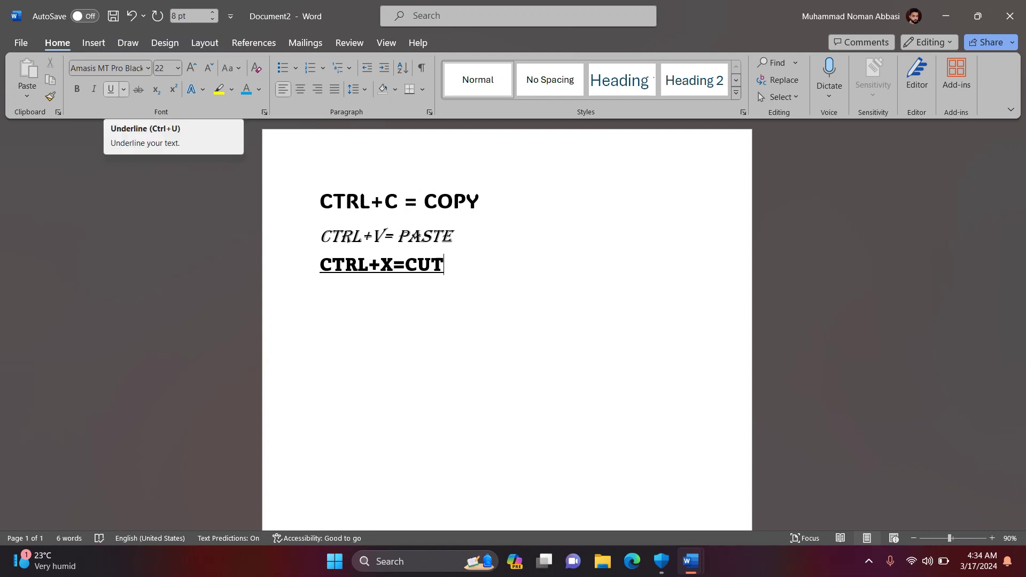
{"action": "left_click", "coordinate": [124, 89]}
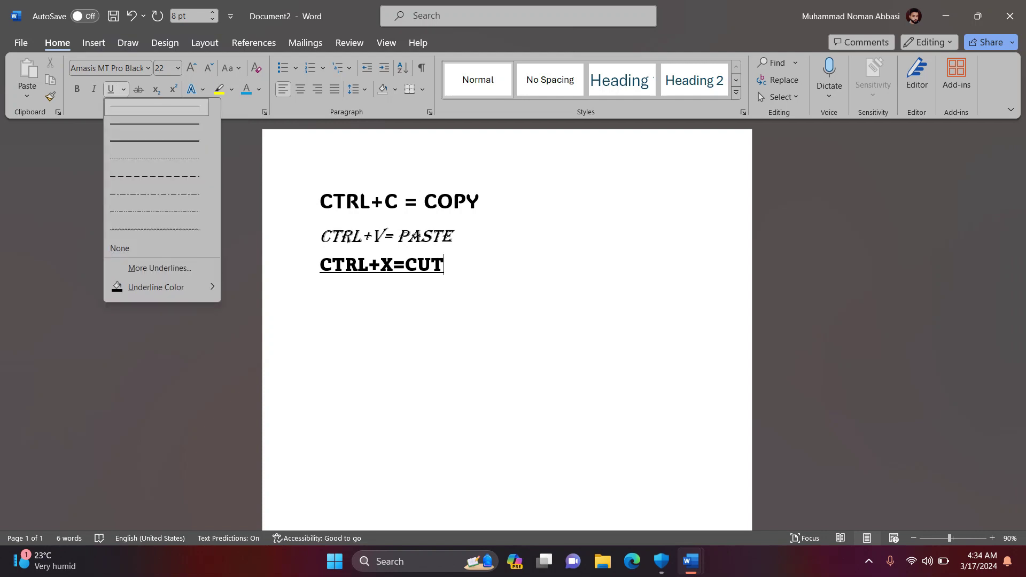
{"action": "left_click", "coordinate": [155, 124]}
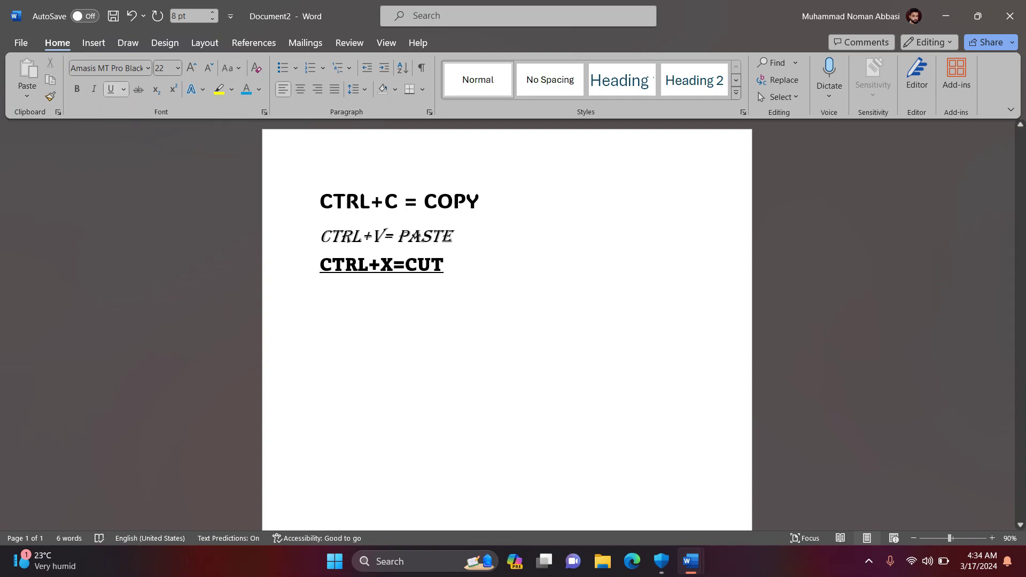
Try wavy and dash-dot underlines on the "CTRL+V= PASTE" line, ending with a double underline.
{"action": "triple_click", "coordinate": [418, 236]}
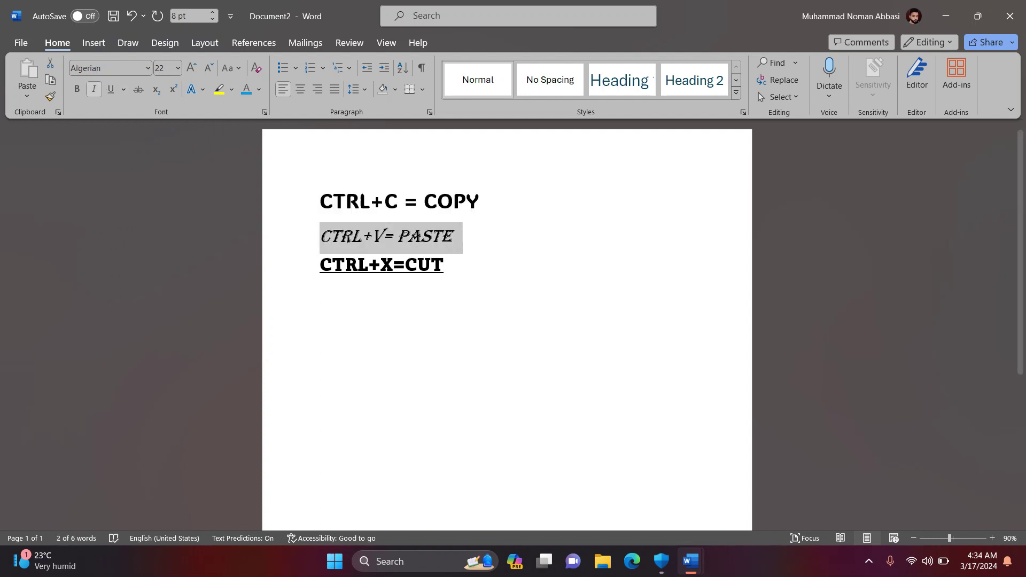
{"action": "left_click", "coordinate": [123, 89]}
{"action": "left_click", "coordinate": [154, 229]}
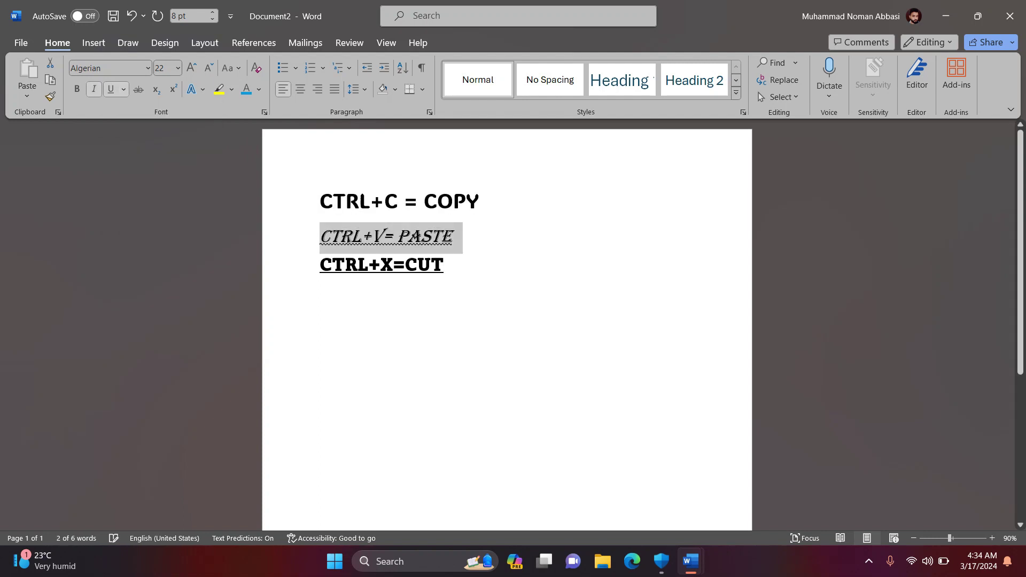
{"action": "left_click", "coordinate": [123, 90]}
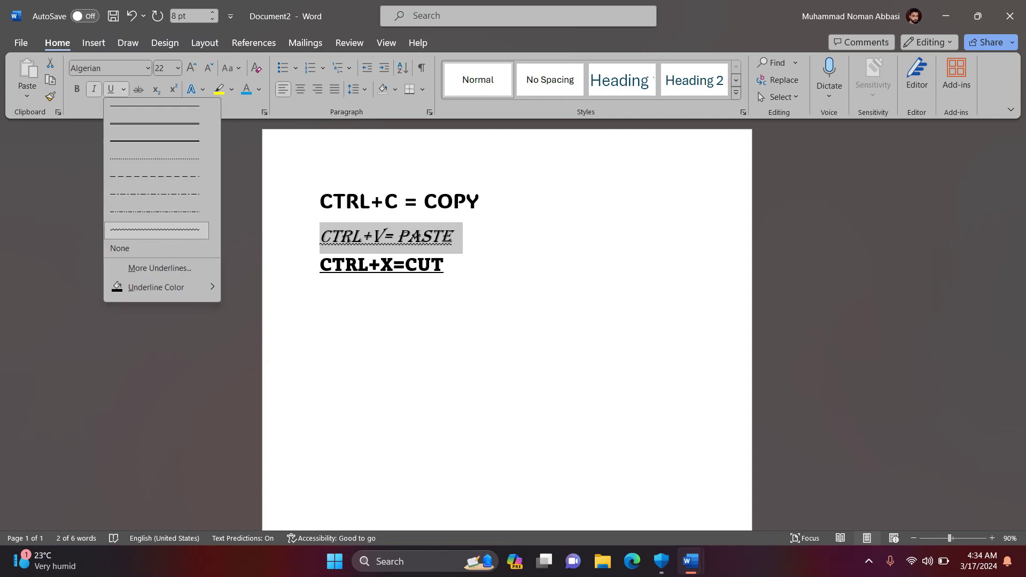
{"action": "left_click", "coordinate": [155, 195]}
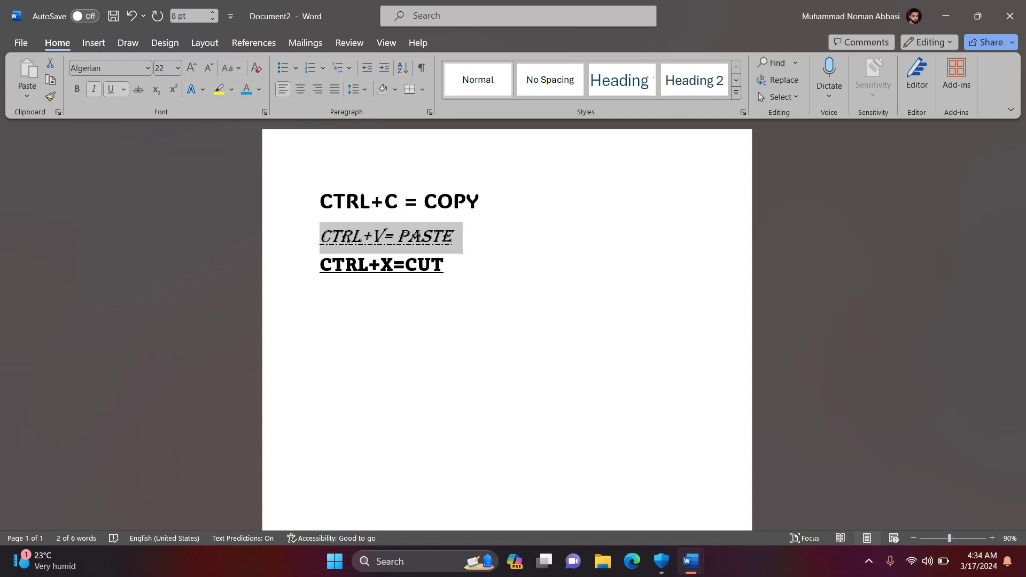
{"action": "left_click", "coordinate": [123, 89]}
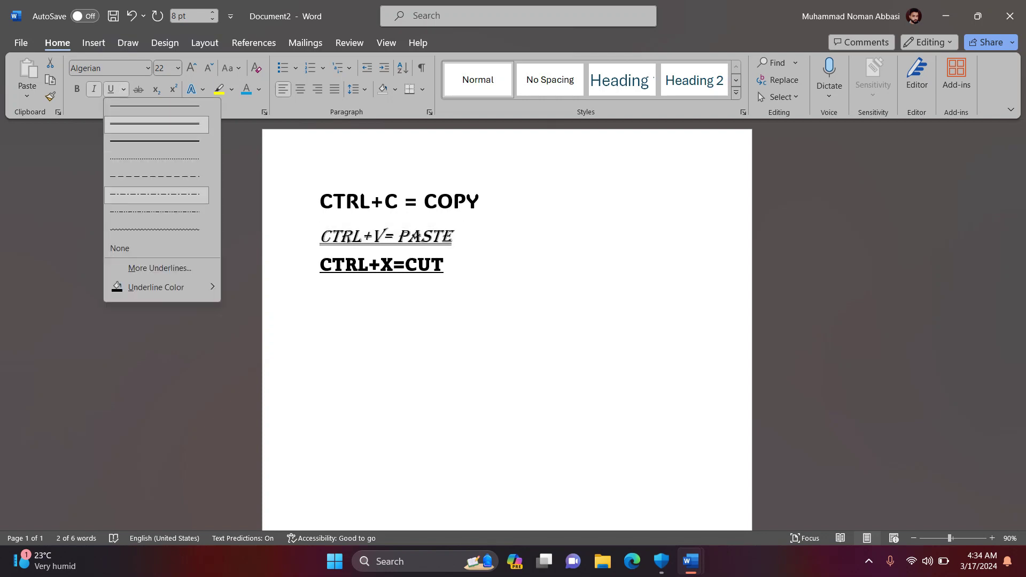
{"action": "left_click", "coordinate": [154, 106]}
Change the underline color of the "CTRL+V= PASTE" line to standard red and deselect it.
{"action": "left_click", "coordinate": [123, 90]}
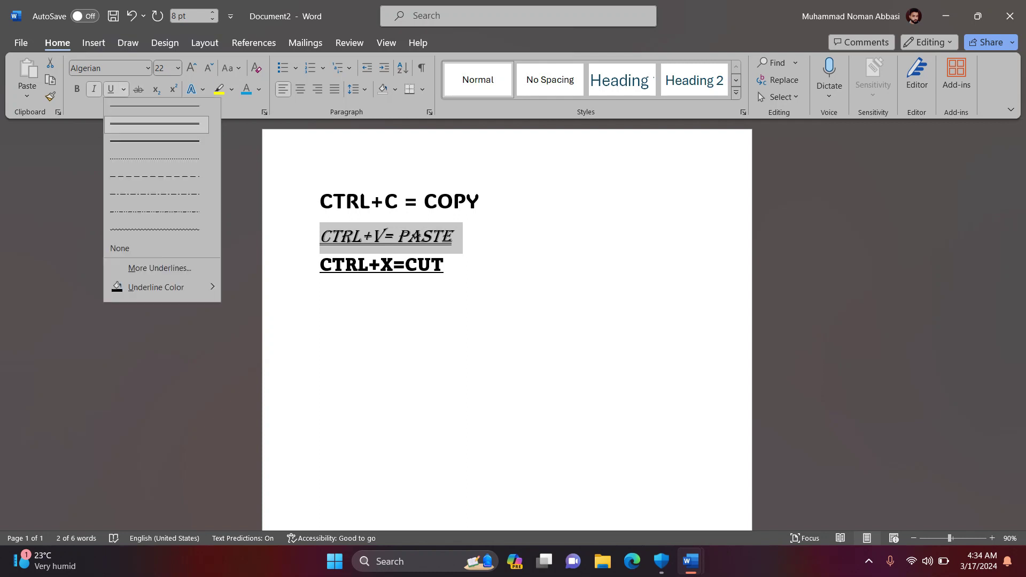
{"action": "mouse_move", "coordinate": [161, 287]}
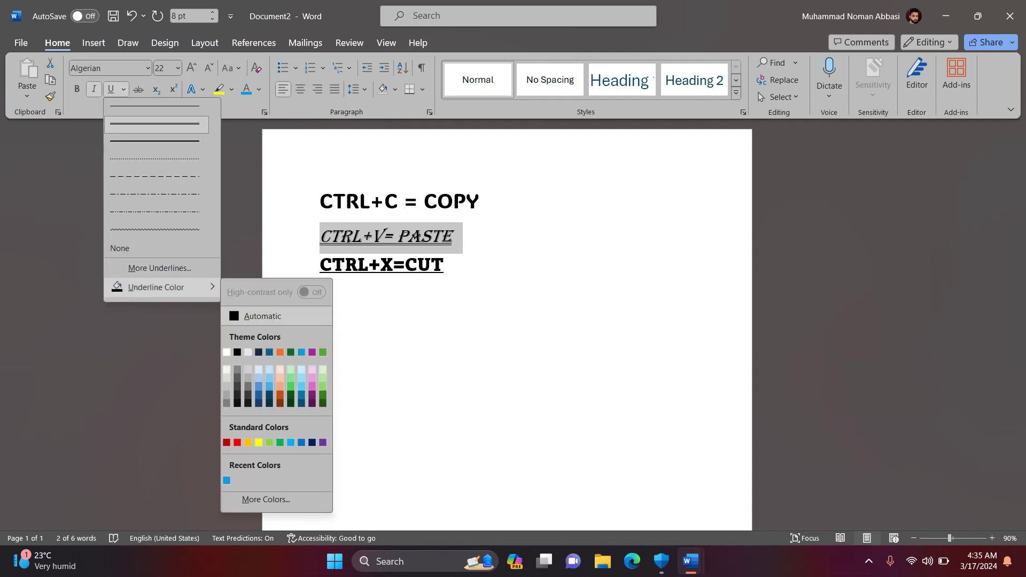
{"action": "left_click", "coordinate": [237, 442]}
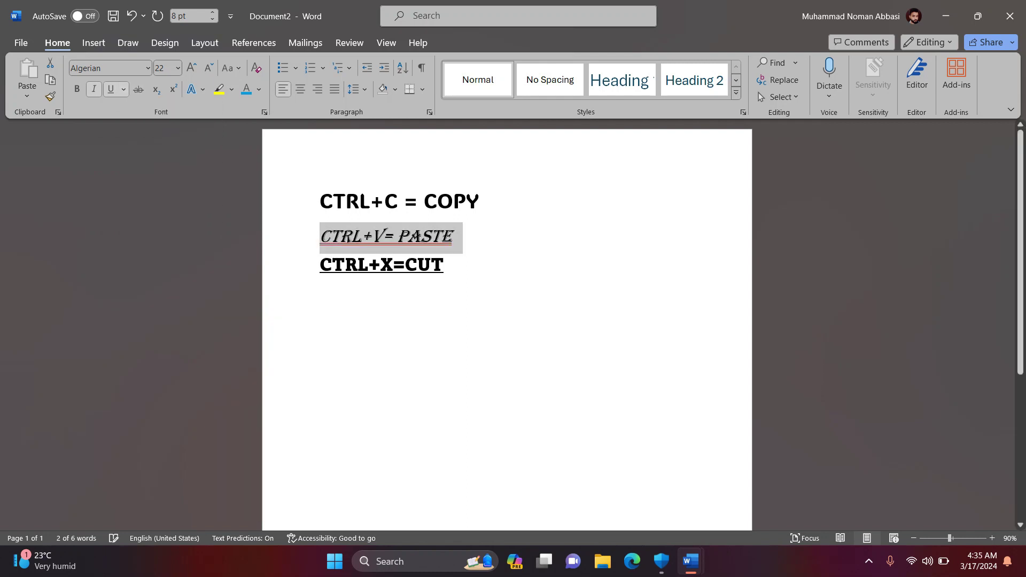
{"action": "left_click", "coordinate": [443, 265]}
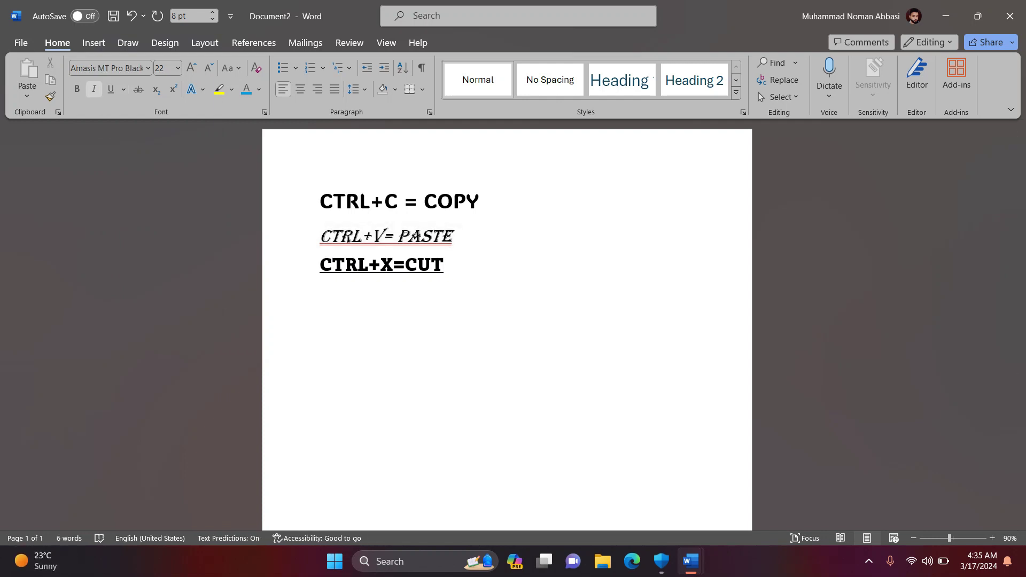
{"action": "left_click", "coordinate": [123, 89]}
{"action": "left_click", "coordinate": [124, 89]}
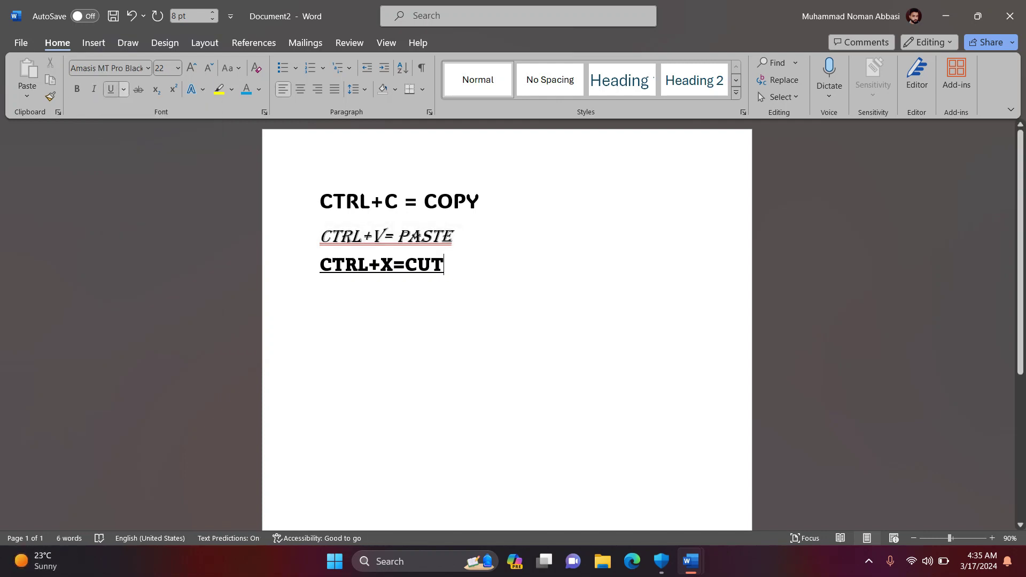
{"action": "left_click", "coordinate": [123, 89]}
{"action": "left_click", "coordinate": [123, 90]}
Apply strikethrough to the word "COPY" in the first line and deselect it.
{"action": "left_click_drag", "start_coordinate": [425, 203], "coordinate": [491, 203]}
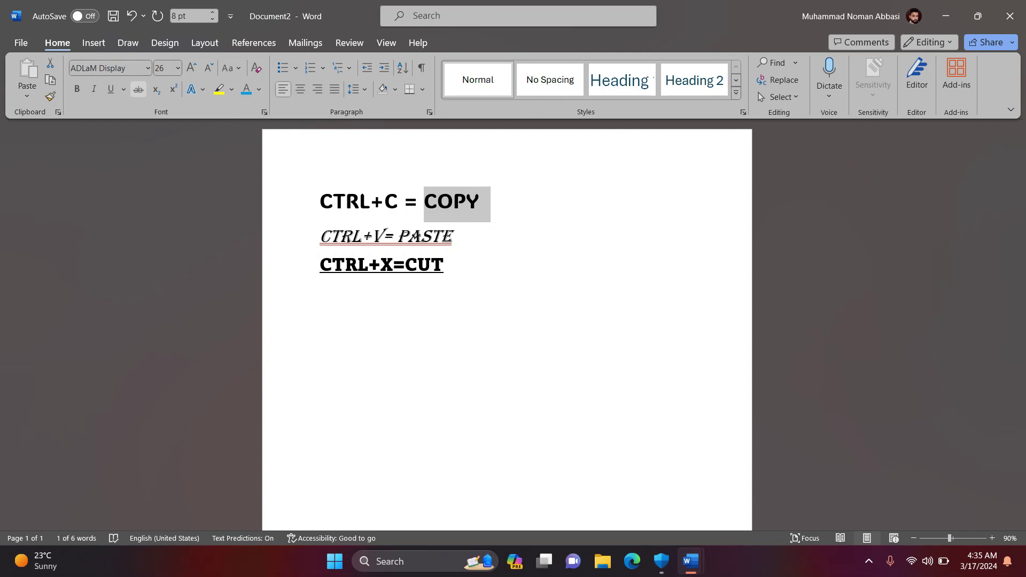
{"action": "left_click", "coordinate": [139, 89]}
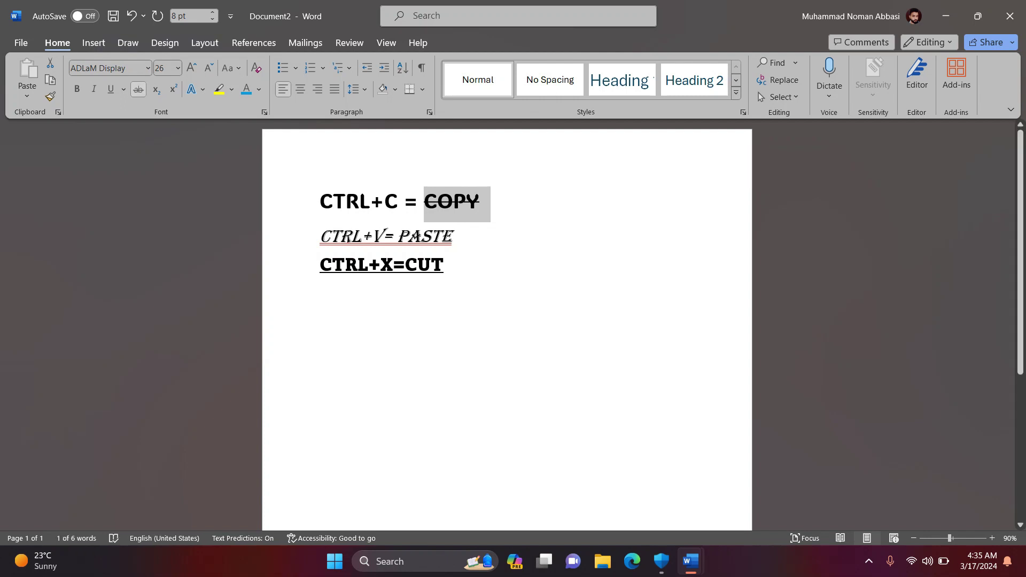
{"action": "left_click", "coordinate": [444, 265]}
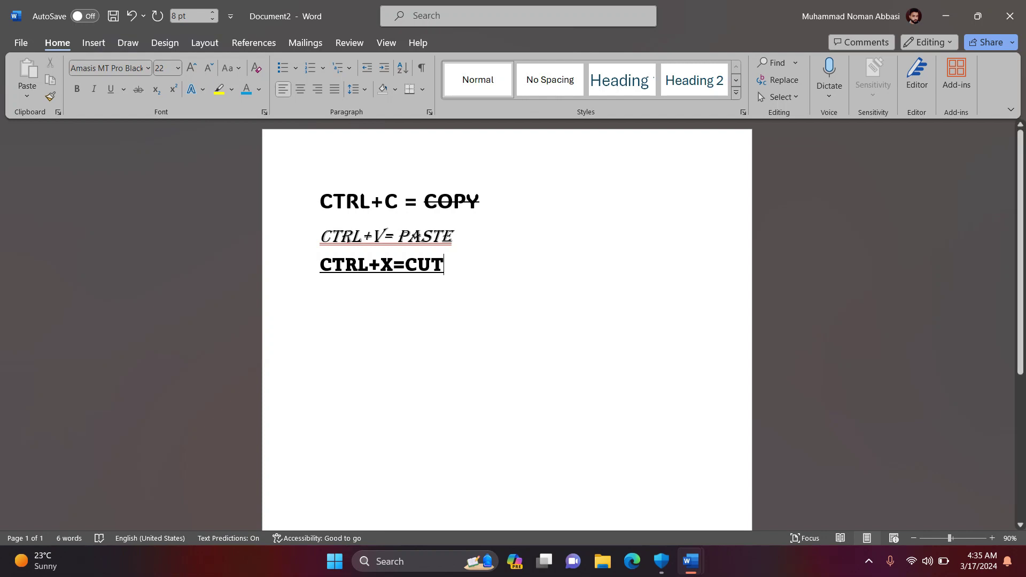
Format "+C" in the first line as subscript, switch it to superscript, and deselect it.
{"action": "left_click_drag", "start_coordinate": [403, 202], "coordinate": [369, 202]}
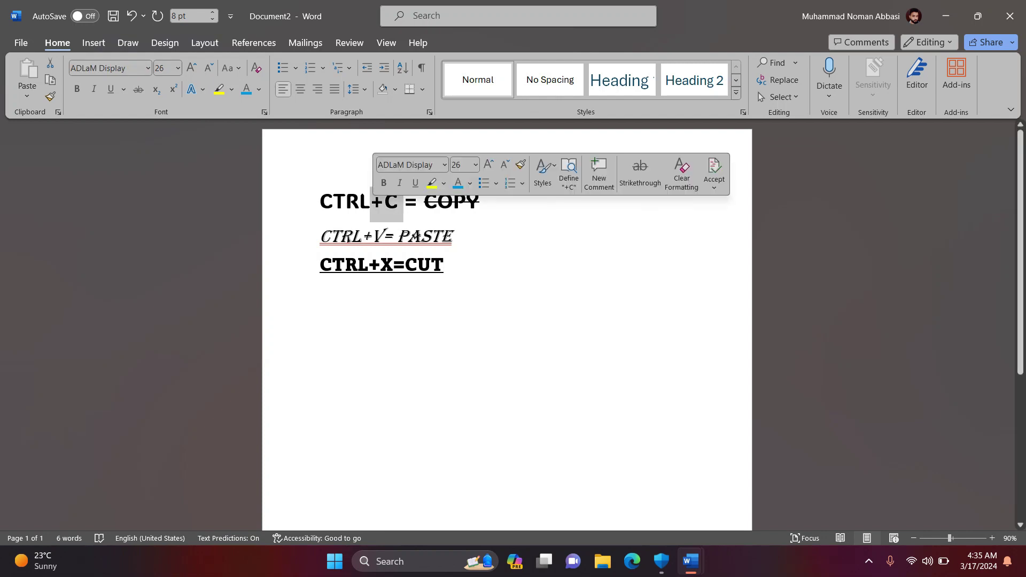
{"action": "key", "text": "ctrl+equal"}
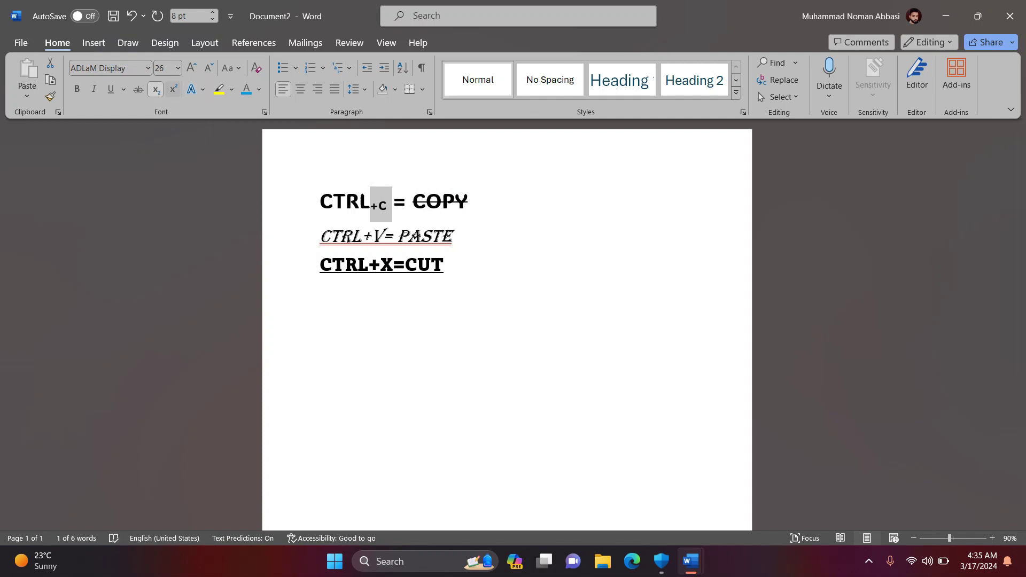
{"action": "left_click", "coordinate": [173, 89]}
{"action": "left_click", "coordinate": [443, 264]}
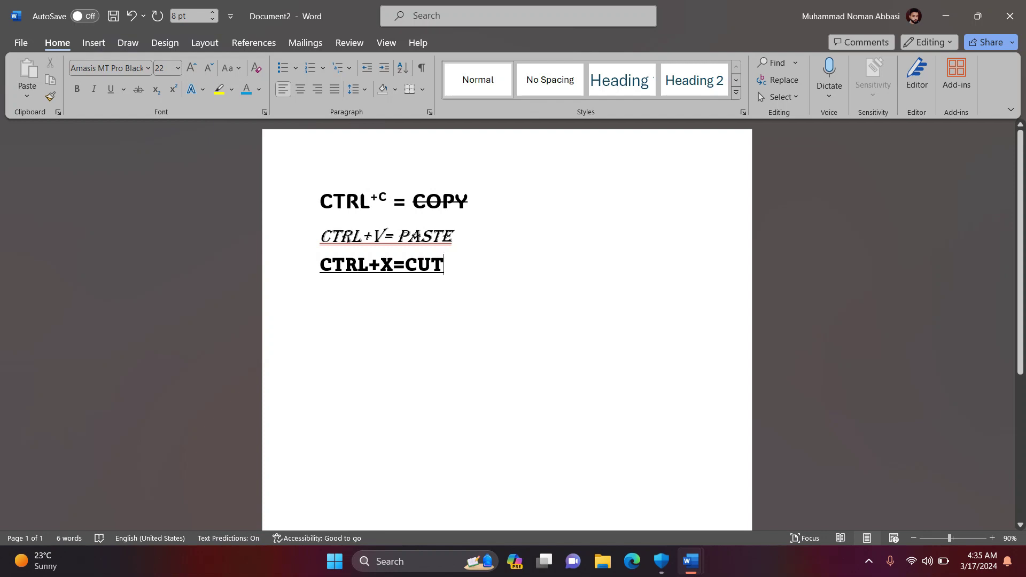
Apply the light blue filled text effect with a blue outline to the word "CUT".
{"action": "scroll", "coordinate": [506, 326], "scroll_direction": "up", "scroll_amount": 8}
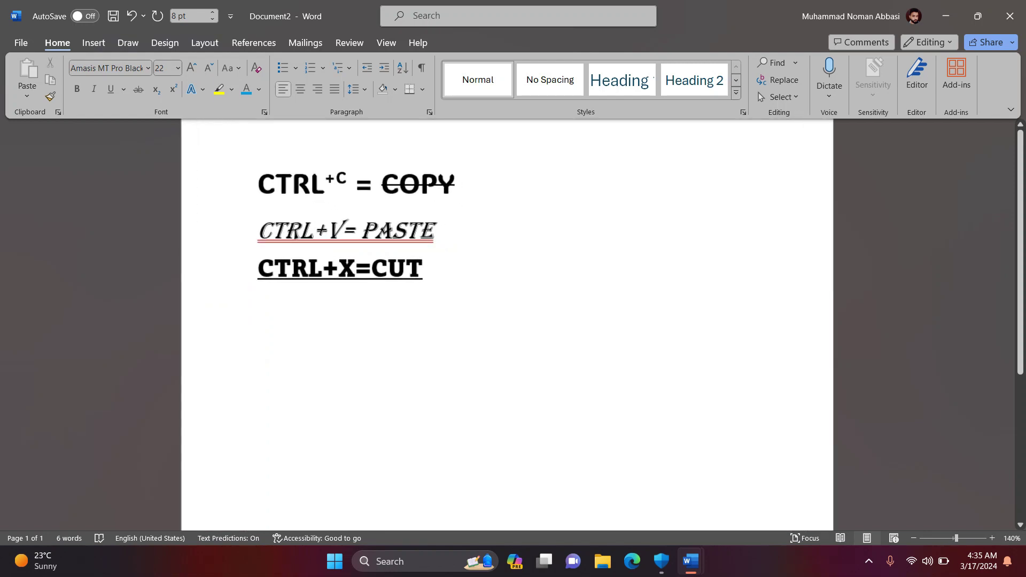
{"action": "scroll", "coordinate": [506, 326], "scroll_direction": "up", "scroll_amount": 3}
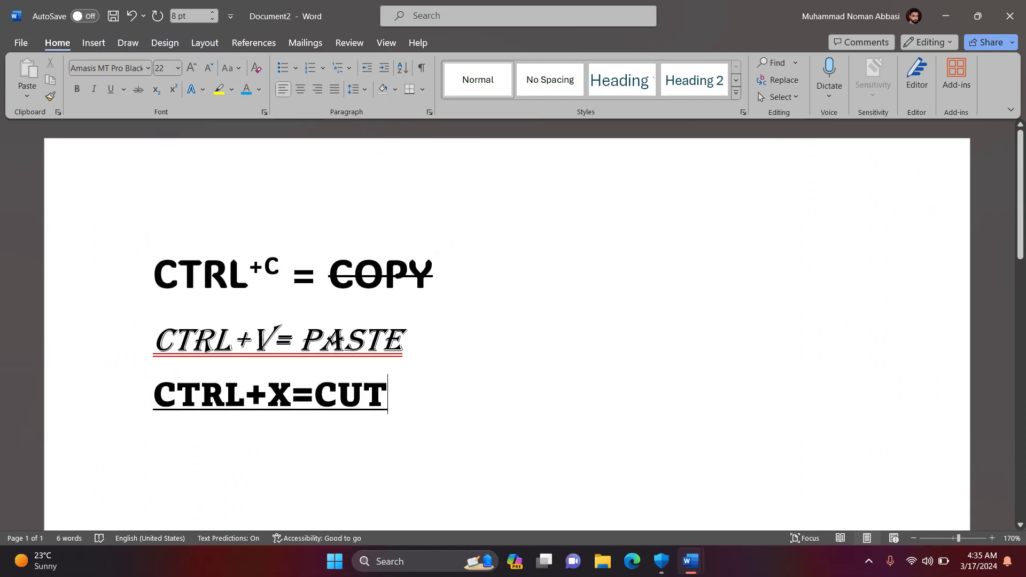
{"action": "left_click_drag", "start_coordinate": [313, 396], "coordinate": [413, 398]}
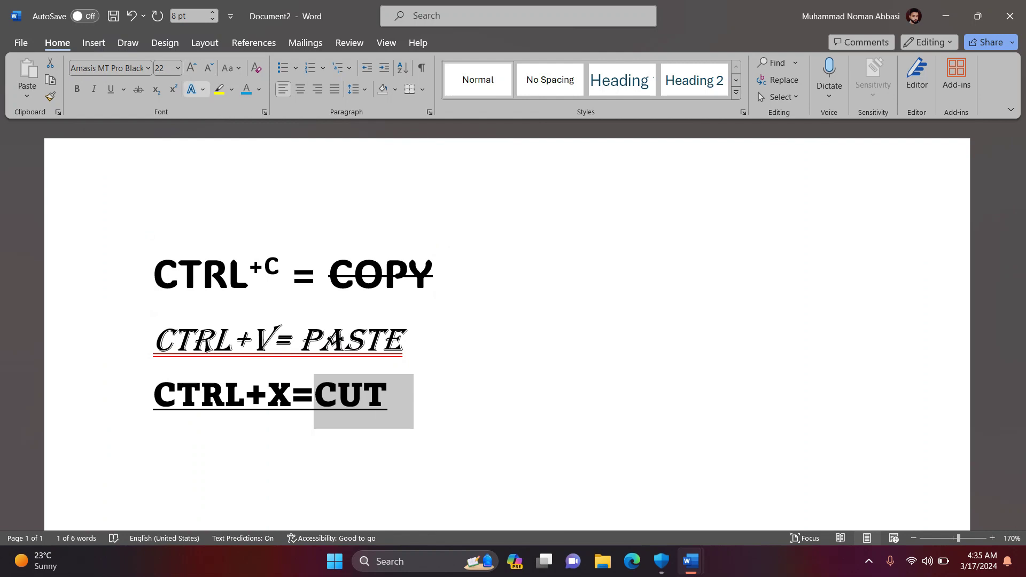
{"action": "left_click", "coordinate": [193, 89]}
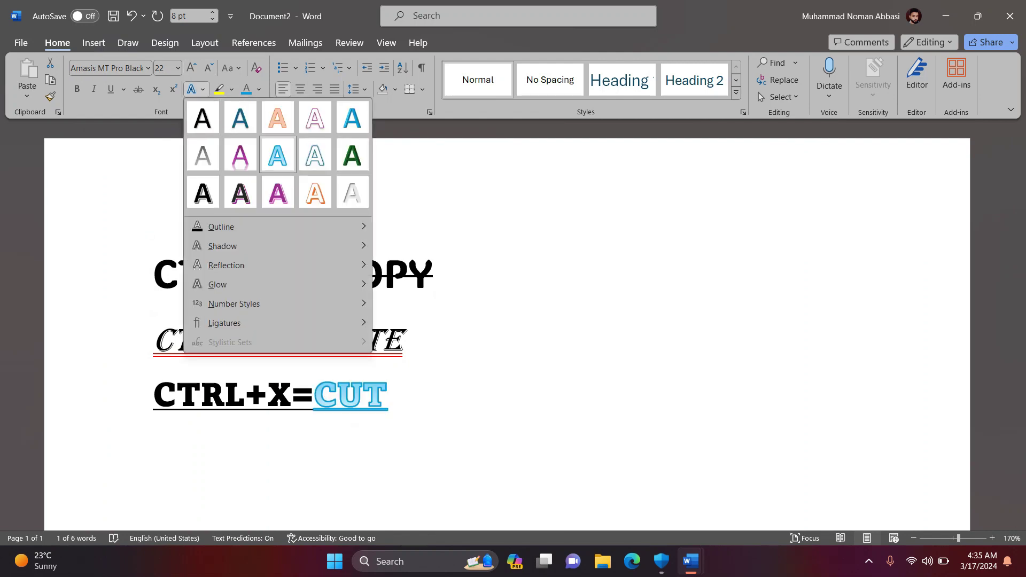
{"action": "left_click", "coordinate": [277, 154]}
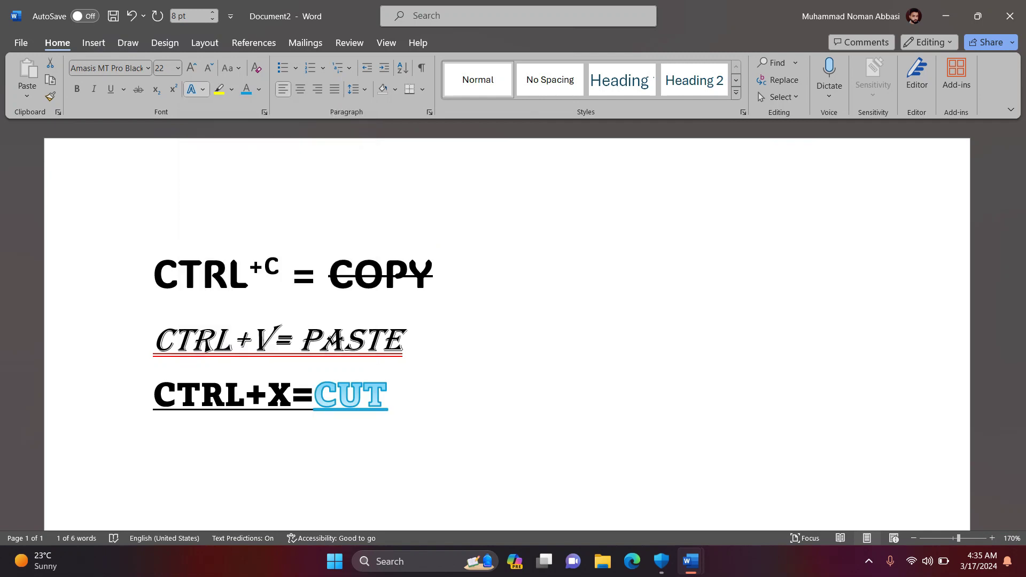
{"action": "left_click", "coordinate": [363, 396]}
Try the Offset: Top outer shadow on "CTRL+X=", and replace it with the dark text effect that has a purple hard shadow.
{"action": "scroll", "coordinate": [363, 396], "scroll_direction": "up", "scroll_amount": 7}
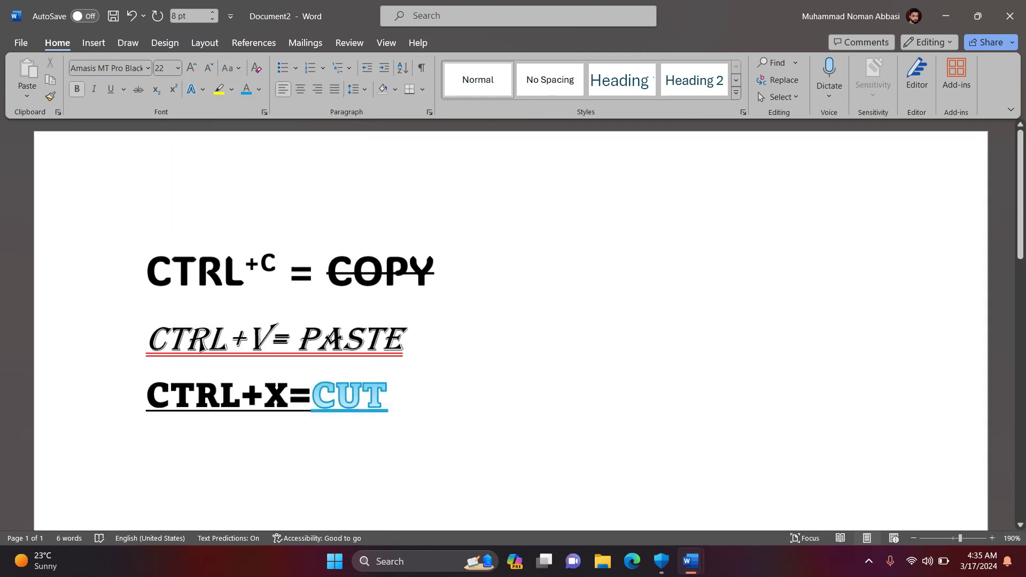
{"action": "scroll", "coordinate": [363, 319], "scroll_direction": "down", "scroll_amount": 1}
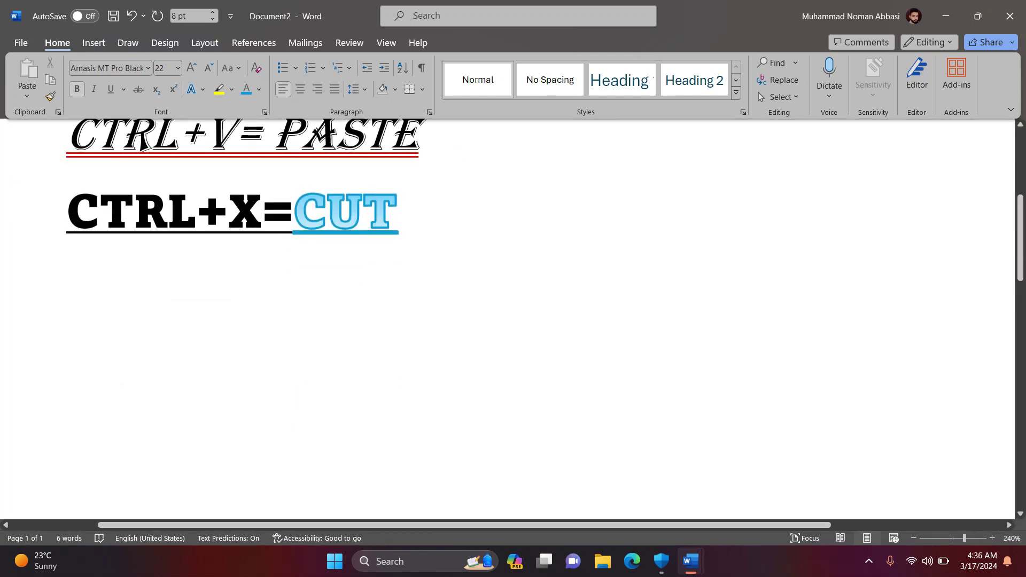
{"action": "left_click_drag", "start_coordinate": [293, 214], "coordinate": [66, 214]}
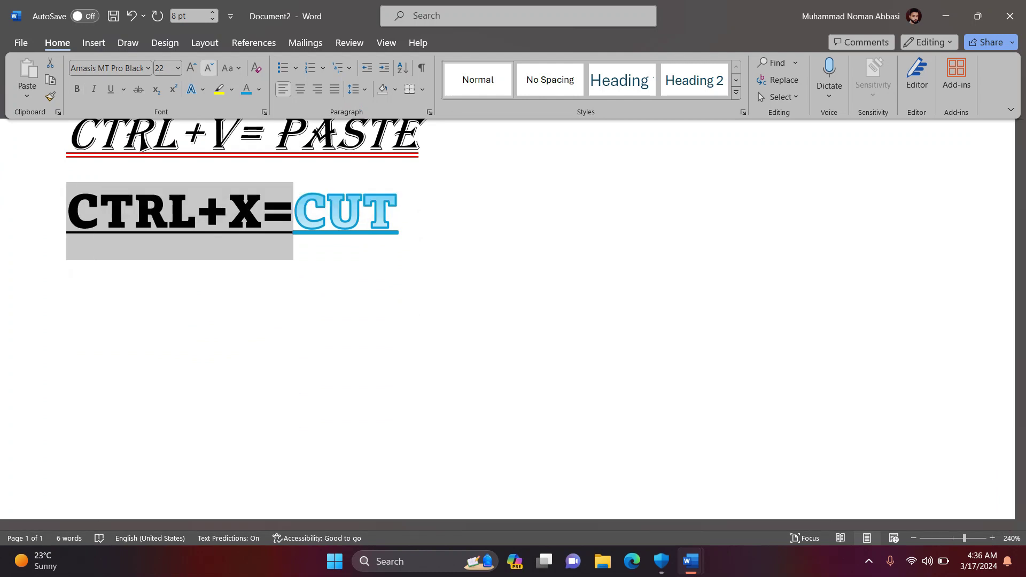
{"action": "left_click", "coordinate": [196, 89]}
{"action": "mouse_move", "coordinate": [222, 246]}
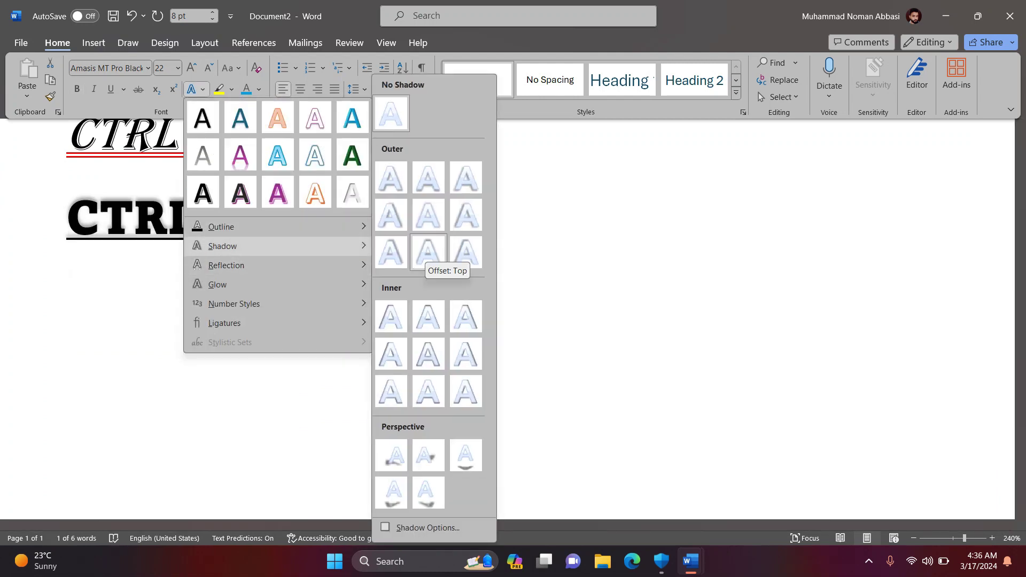
{"action": "left_click", "coordinate": [428, 251]}
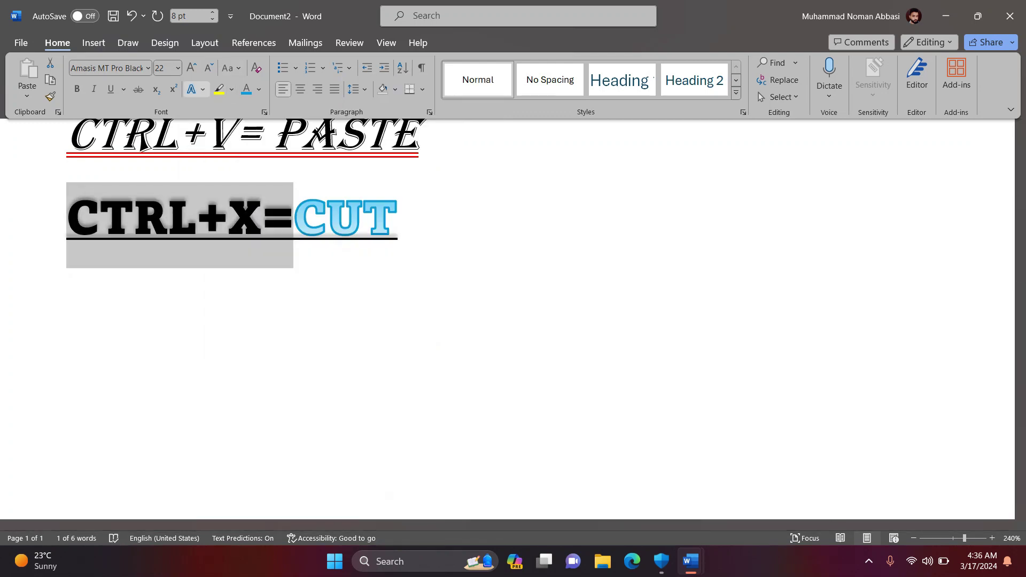
{"action": "left_click", "coordinate": [193, 89]}
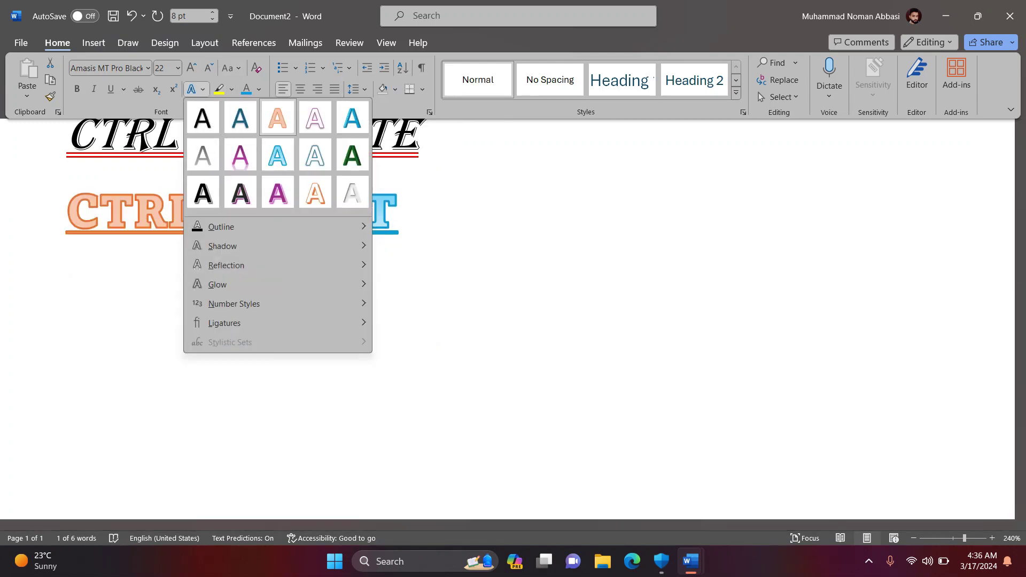
{"action": "left_click", "coordinate": [241, 192]}
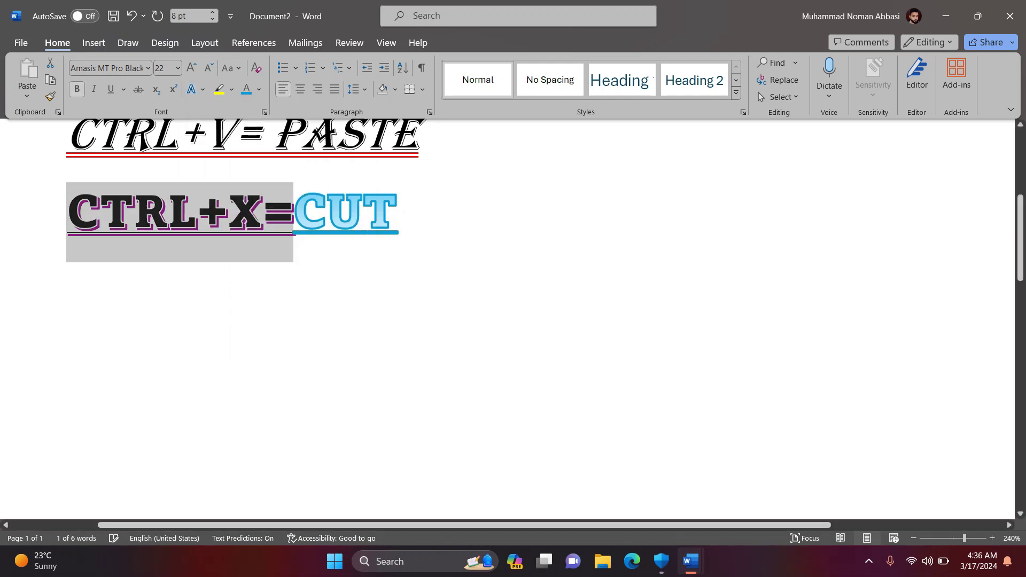
{"action": "left_click", "coordinate": [363, 211]}
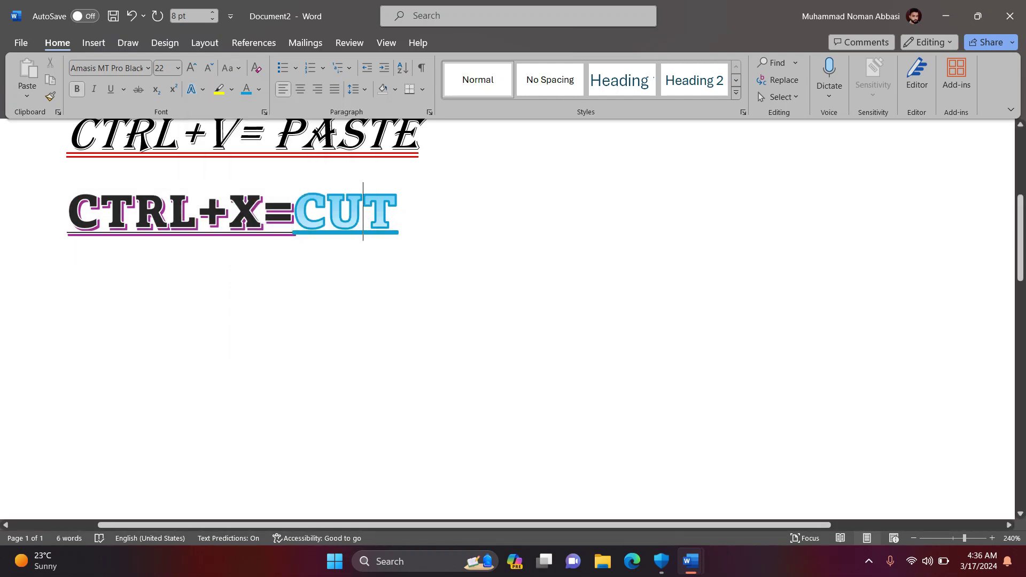
{"action": "left_click", "coordinate": [294, 211]}
{"action": "right_click", "coordinate": [294, 211]}
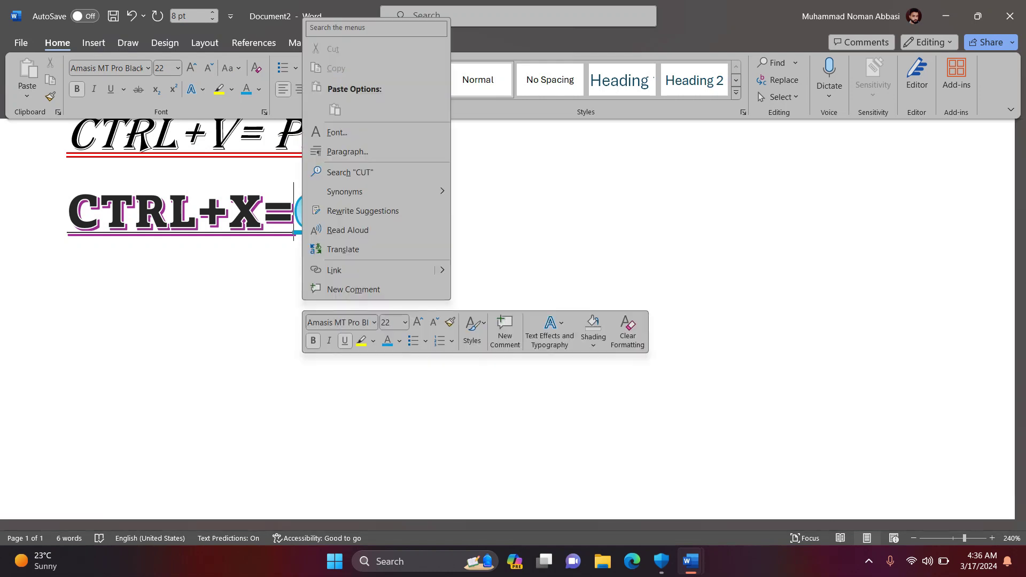
{"action": "key", "text": "Escape"}
Highlight "+V" in the "CTRL+V= PASTE" line in yellow.
{"action": "scroll", "coordinate": [293, 321], "scroll_direction": "up", "scroll_amount": 4}
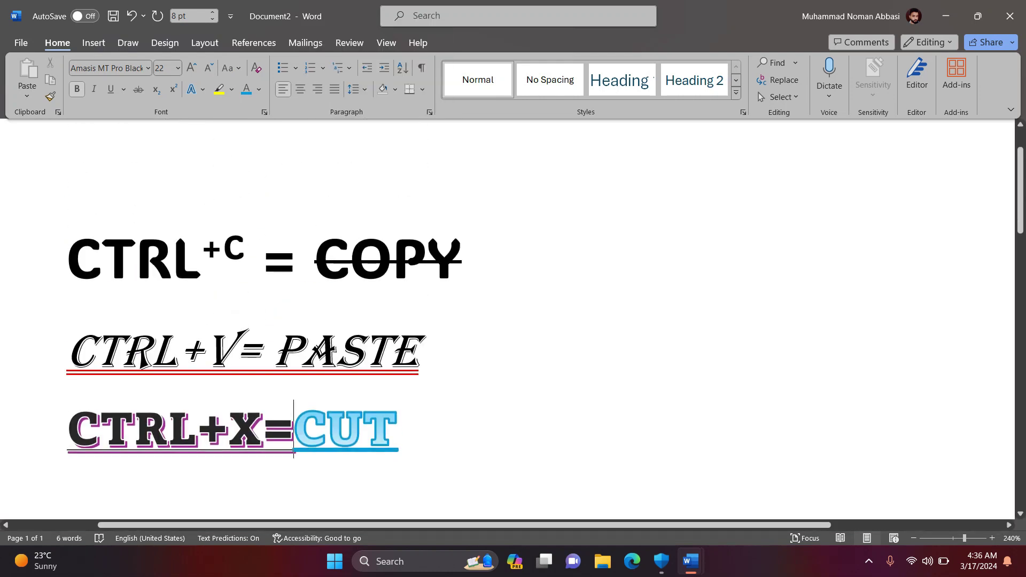
{"action": "left_click_drag", "start_coordinate": [177, 352], "coordinate": [233, 353]}
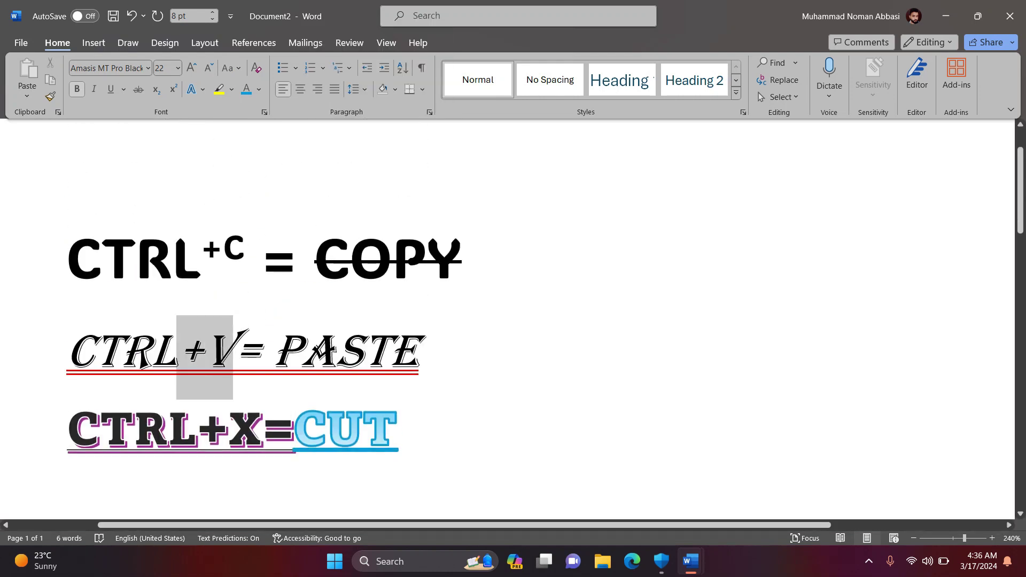
{"action": "left_click", "coordinate": [219, 90]}
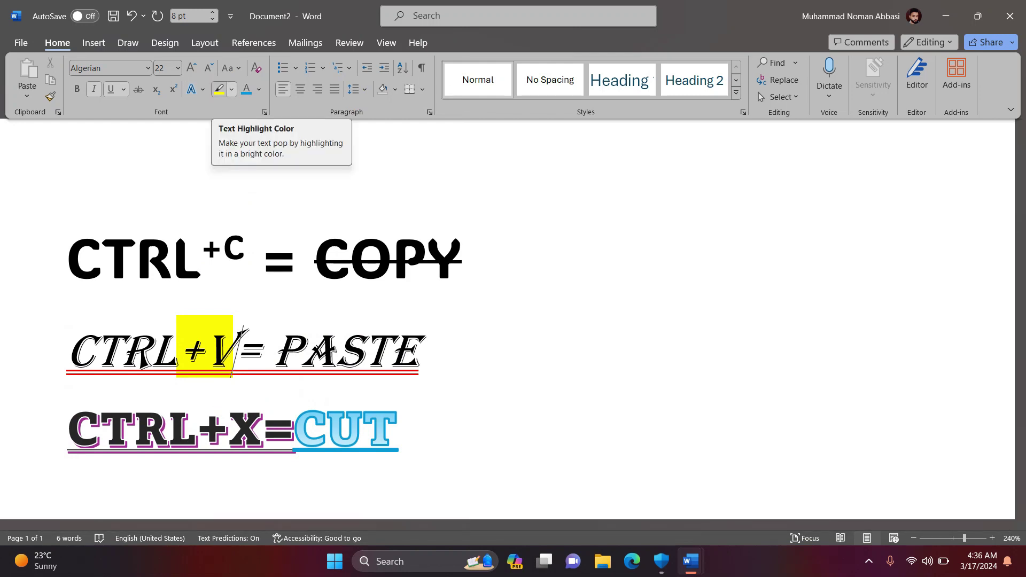
Switch the text highlight color to red and highlight the superscript "+C" in the first line.
{"action": "left_click", "coordinate": [232, 89]}
{"action": "left_click", "coordinate": [222, 155]}
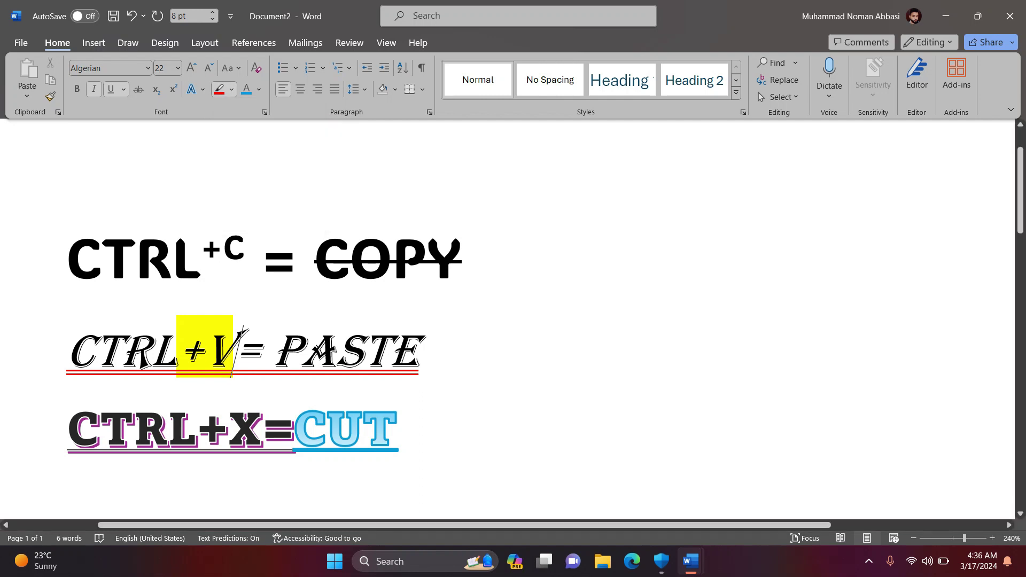
{"action": "left_click_drag", "start_coordinate": [201, 259], "coordinate": [244, 259]}
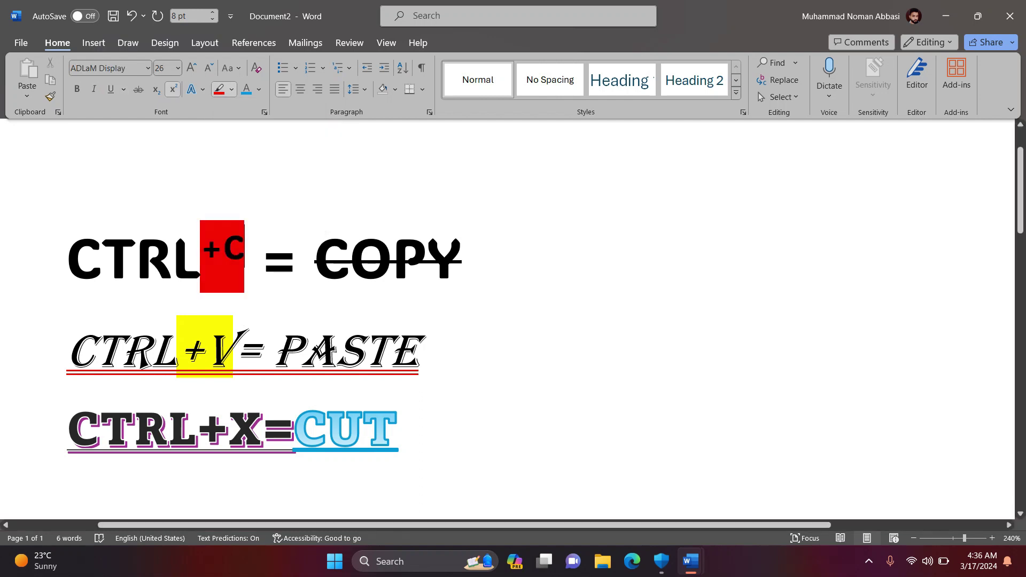
Highlight the struck-through word "COPY" in the first line in red.
{"action": "left_click_drag", "start_coordinate": [315, 256], "coordinate": [463, 257]}
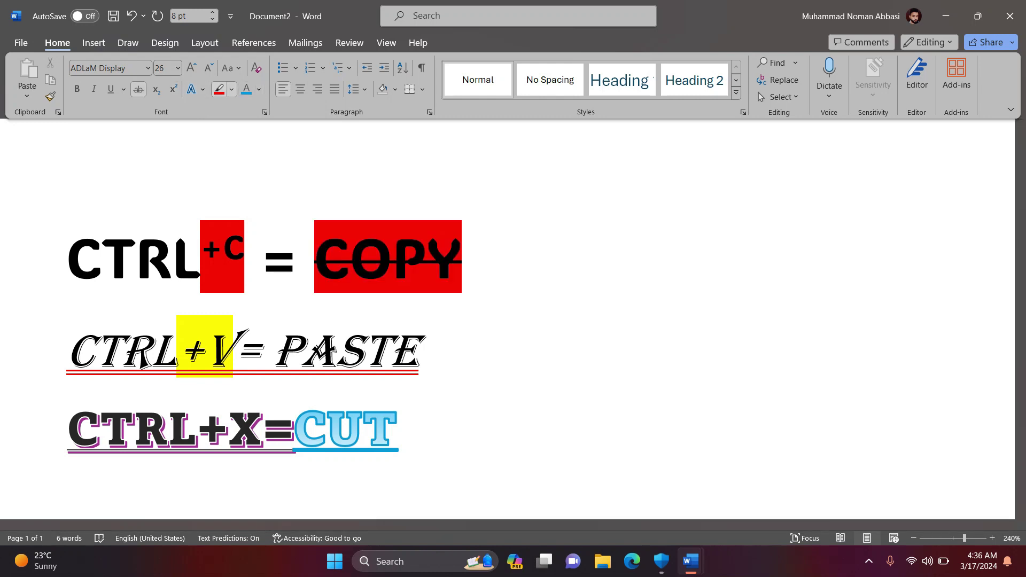
{"action": "left_click", "coordinate": [259, 89]}
{"action": "left_click", "coordinate": [259, 90]}
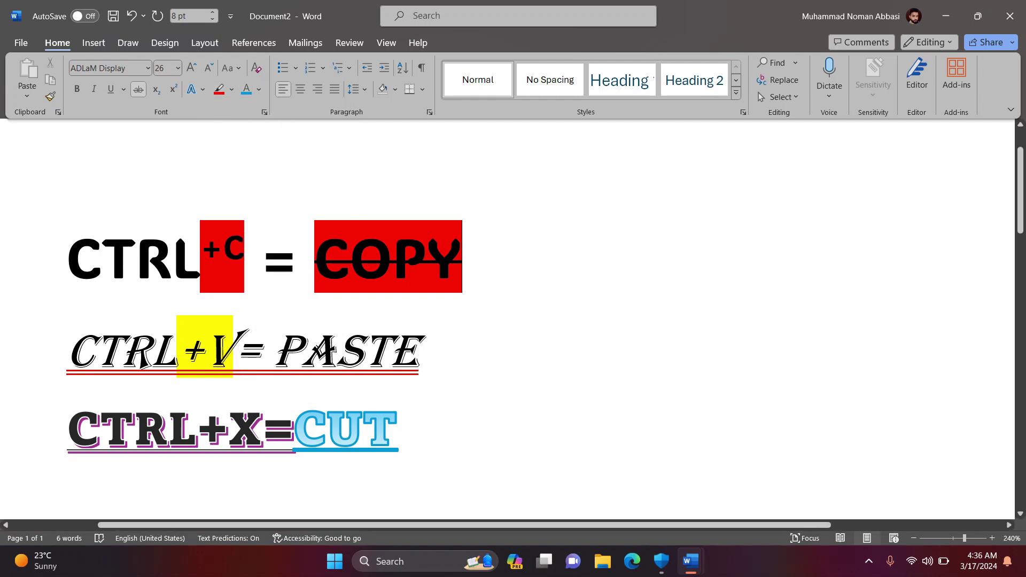
Apply a blue font color to "CT" at the start of the first line, and replace it with dark red.
{"action": "left_click_drag", "start_coordinate": [67, 262], "coordinate": [135, 262]}
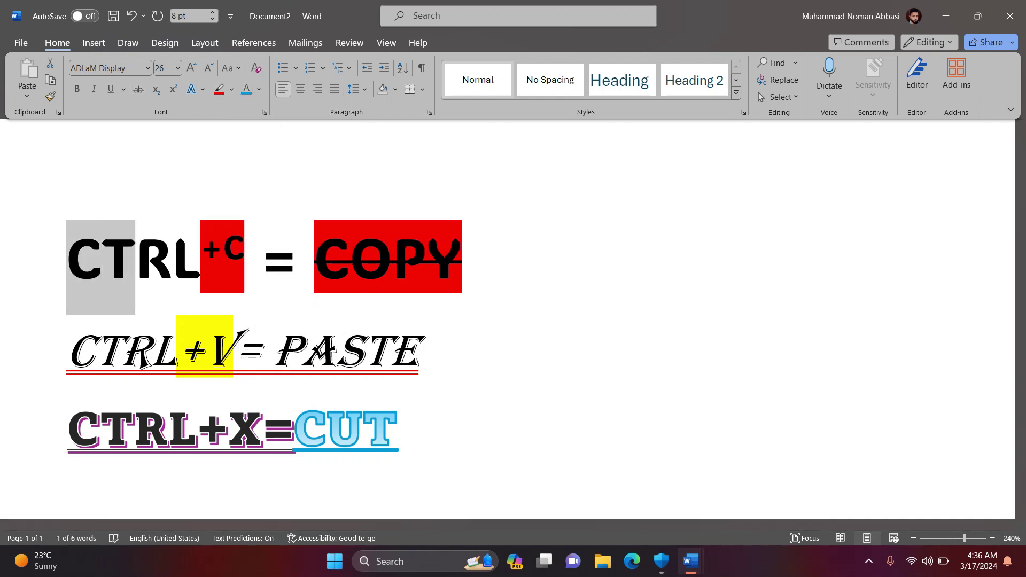
{"action": "left_click", "coordinate": [246, 89]}
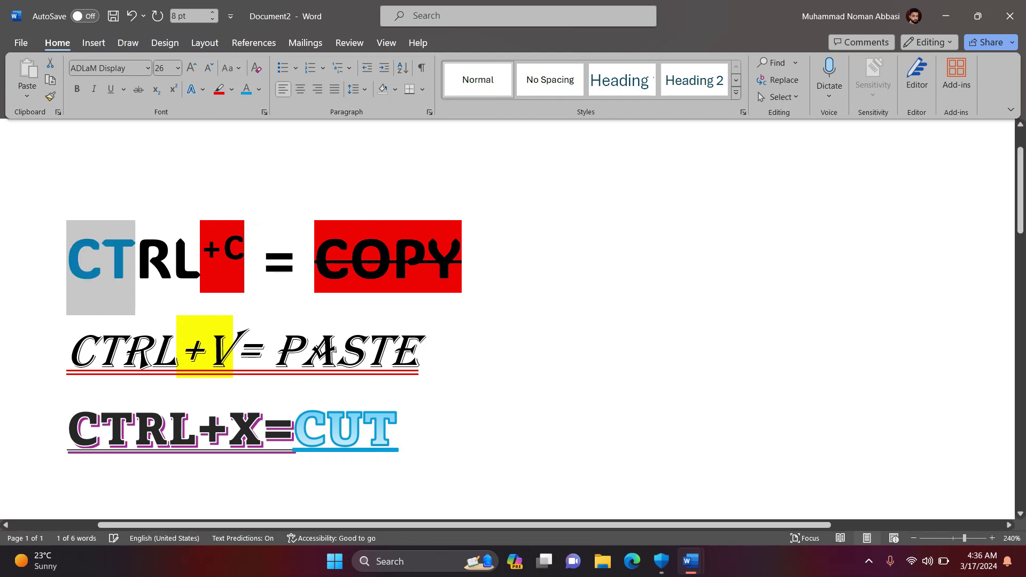
{"action": "left_click", "coordinate": [258, 89]}
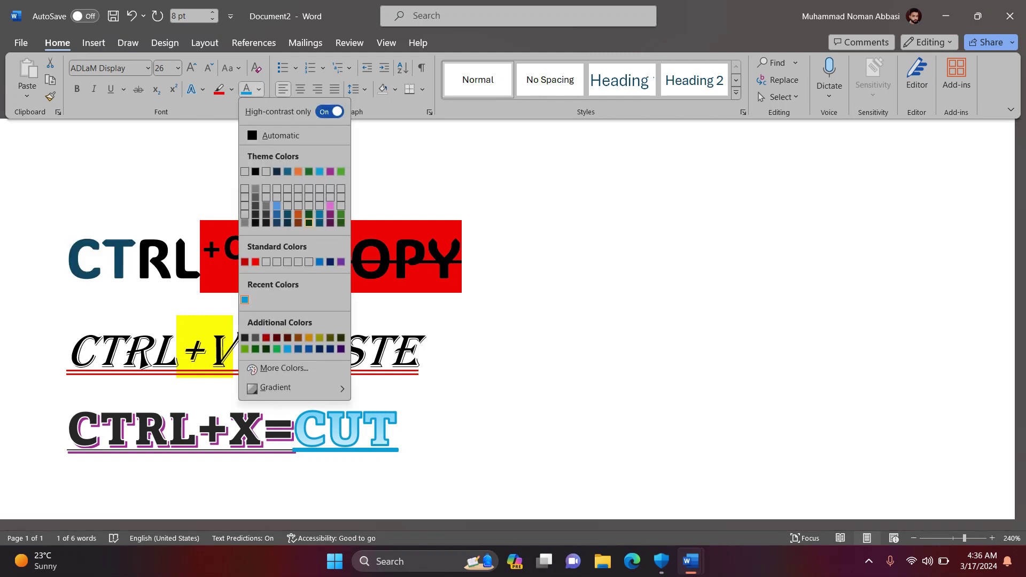
{"action": "left_click", "coordinate": [277, 337]}
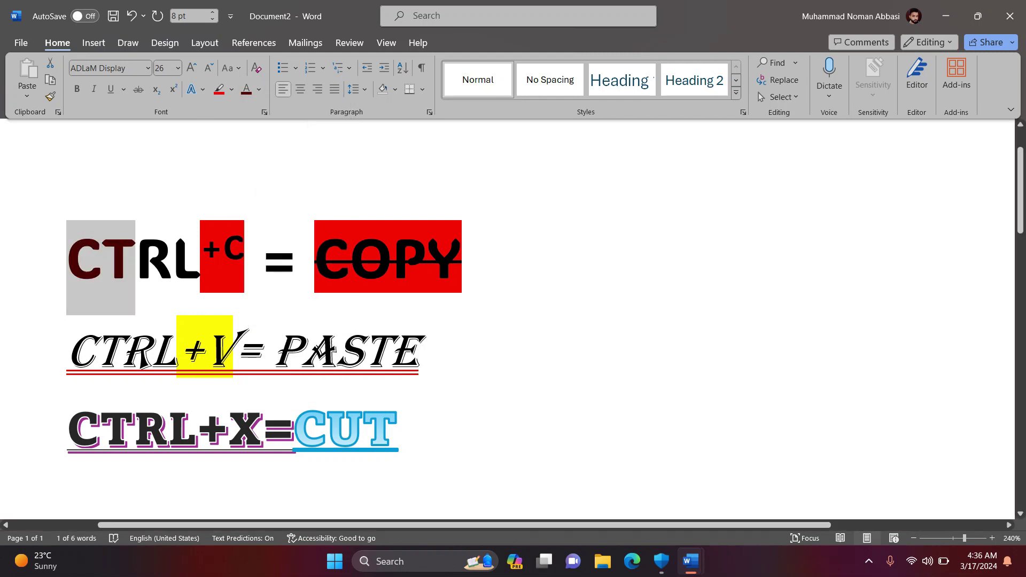
{"action": "left_click", "coordinate": [199, 257]}
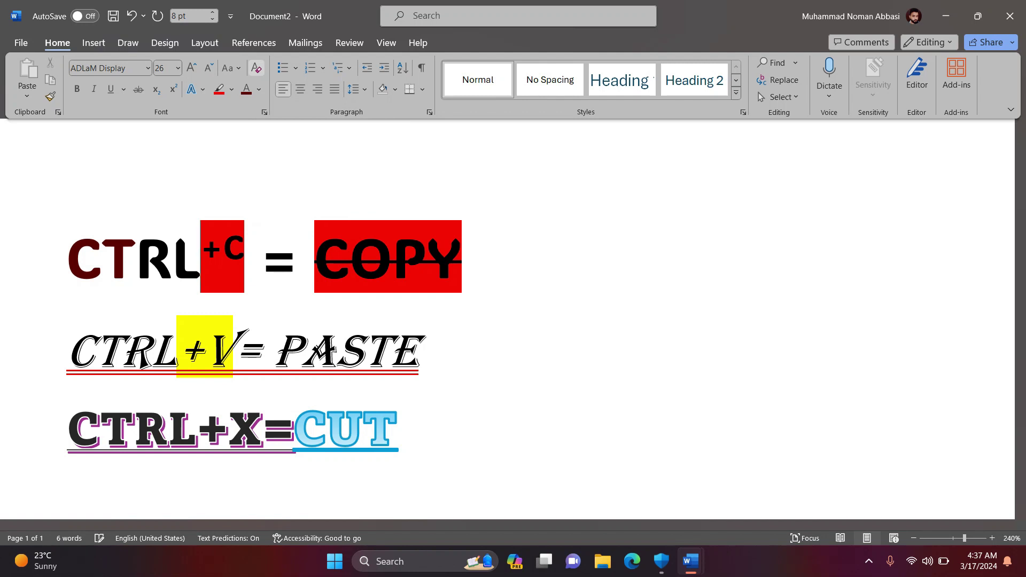
Clear the formatting of all three shortcut lines.
{"action": "left_click_drag", "start_coordinate": [431, 447], "coordinate": [337, 356]}
{"action": "key", "text": "ctrl+a"}
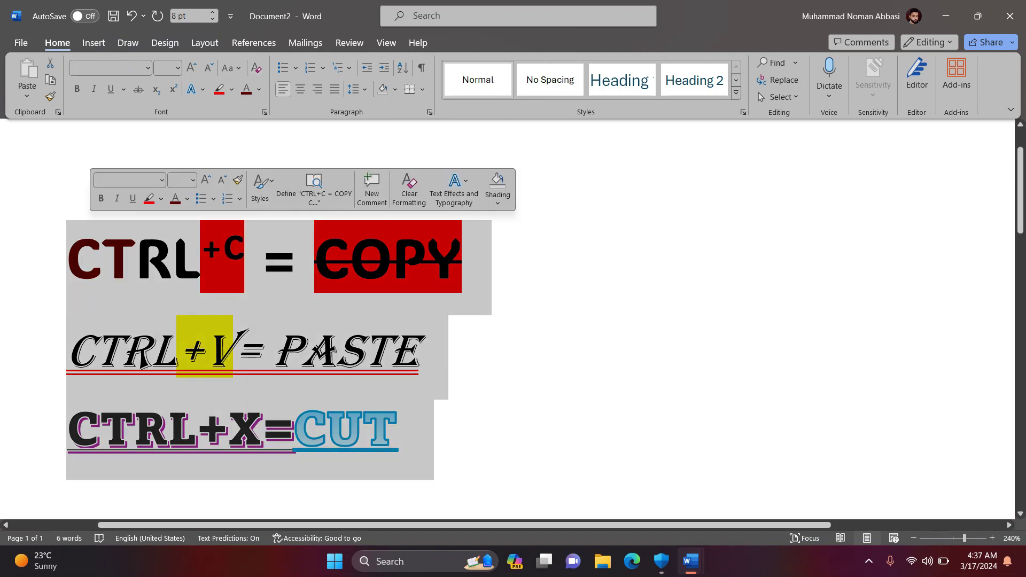
{"action": "left_click", "coordinate": [256, 68]}
{"action": "left_click", "coordinate": [256, 68]}
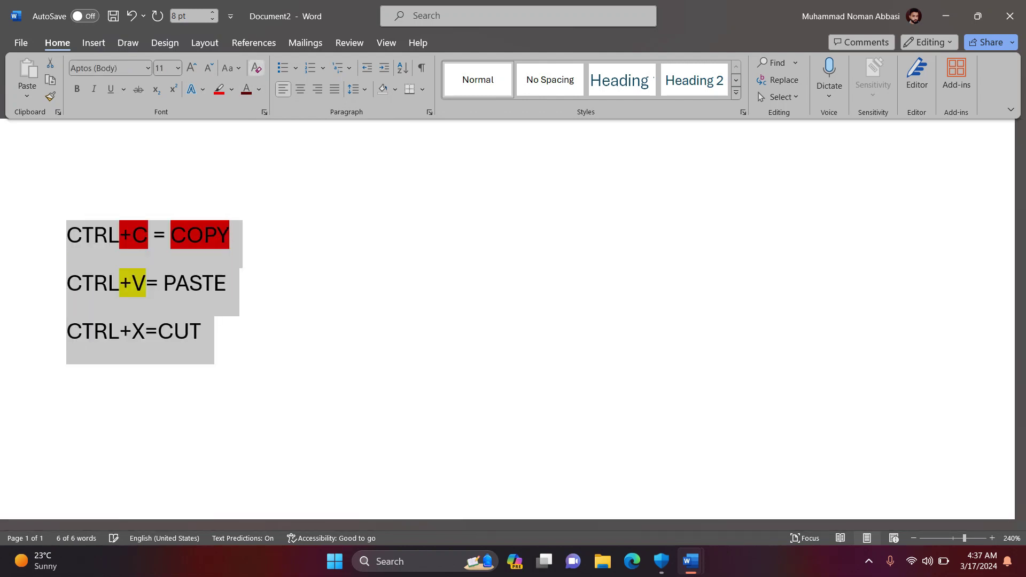
{"action": "left_click", "coordinate": [228, 283]}
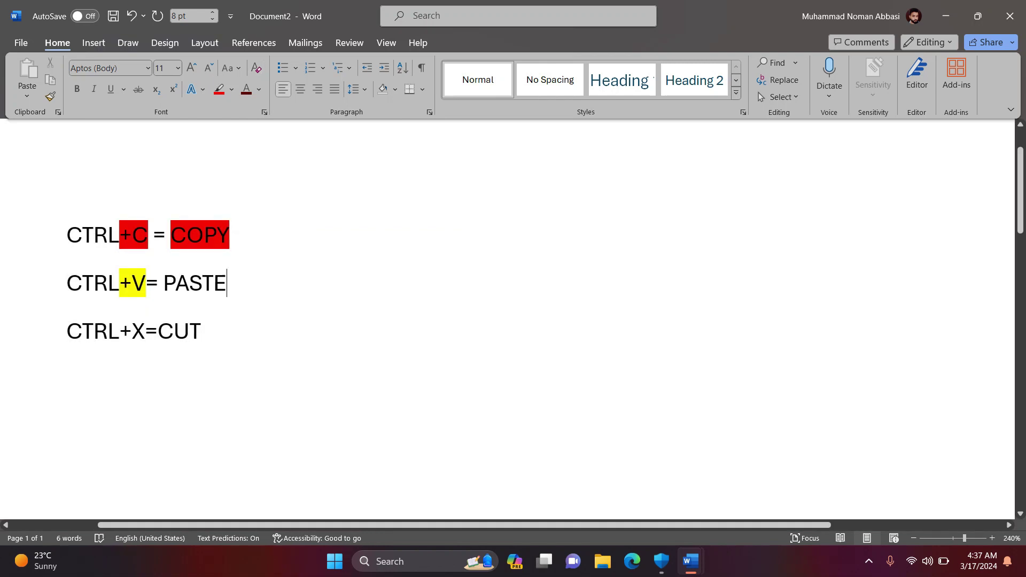
Turn all three shortcut lines into a bulleted list and change the bullets to check marks.
{"action": "left_click", "coordinate": [202, 331]}
{"action": "key", "text": "ctrl+a"}
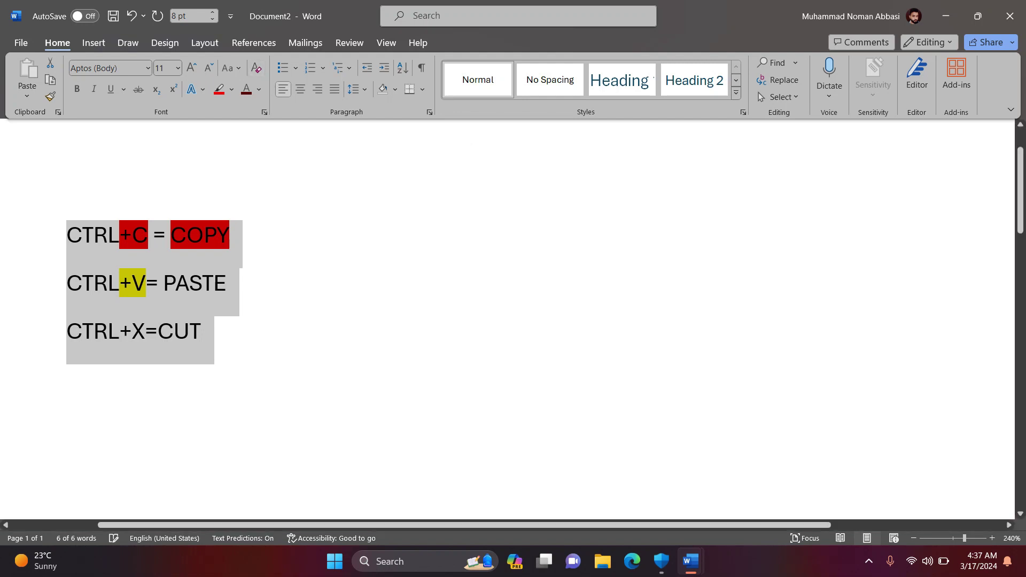
{"action": "left_click", "coordinate": [146, 283]}
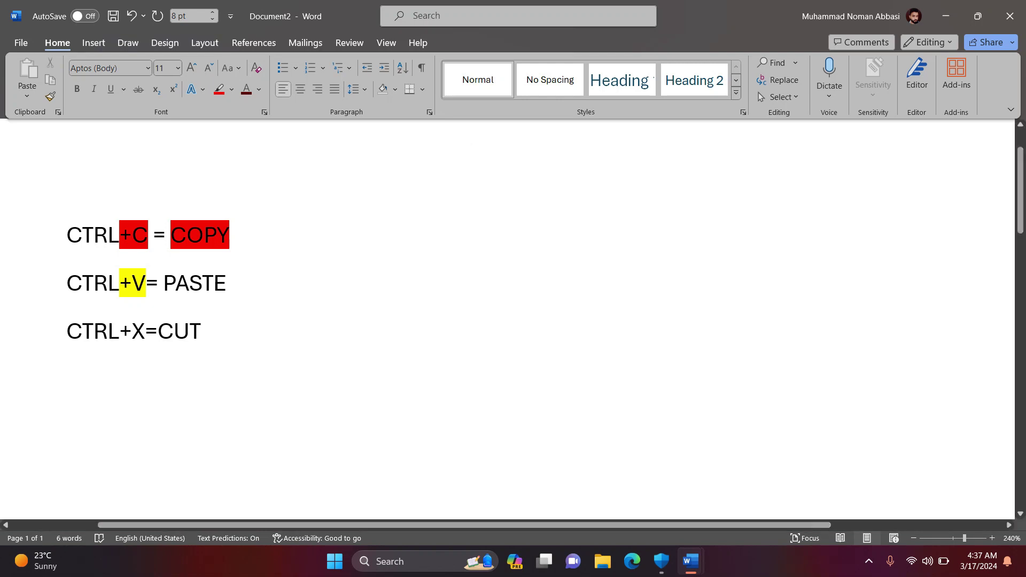
{"action": "key", "text": "ctrl+a"}
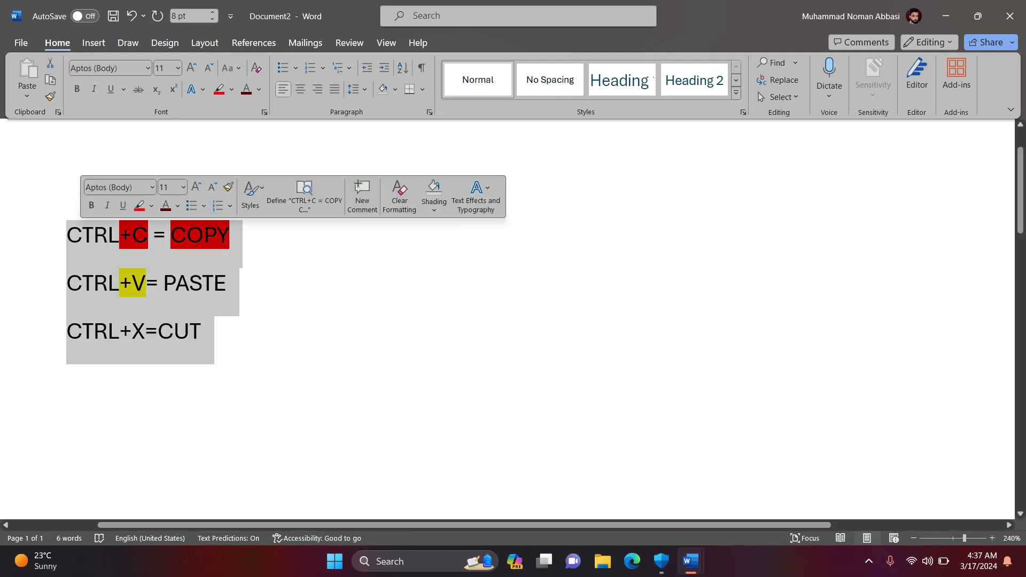
{"action": "left_click", "coordinate": [284, 68]}
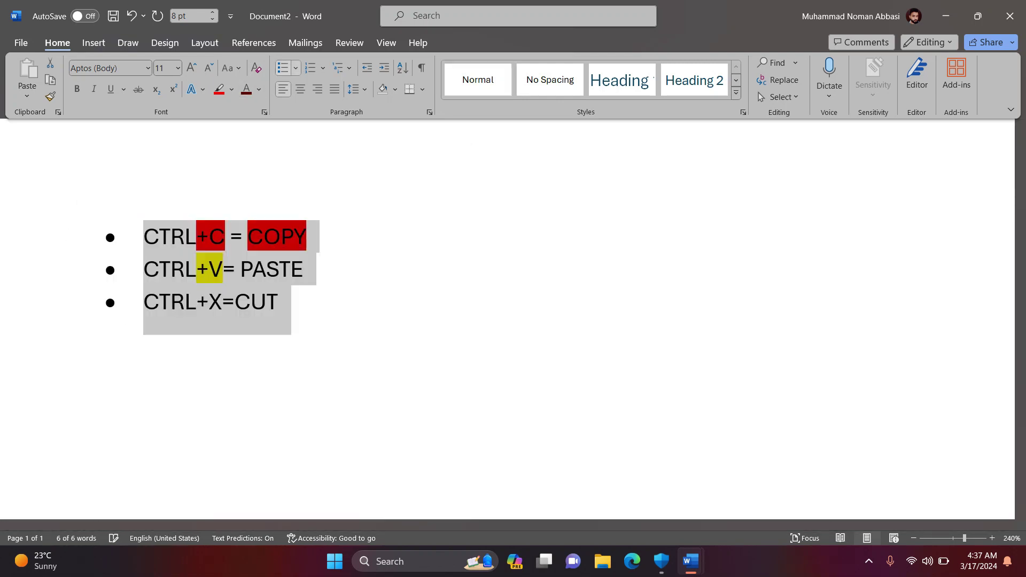
{"action": "left_click", "coordinate": [295, 68]}
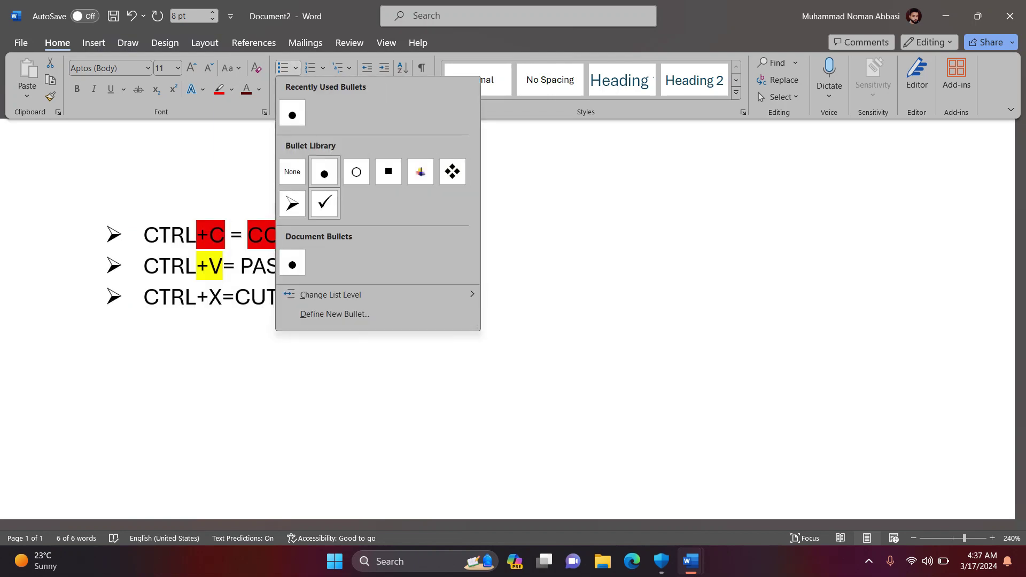
{"action": "left_click", "coordinate": [325, 203]}
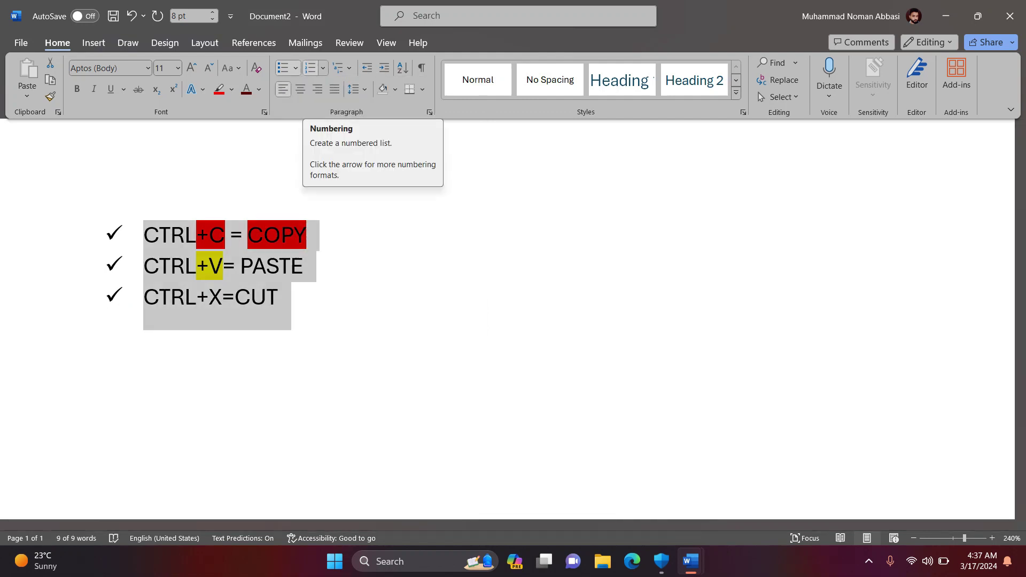
Convert the check mark list into a numbered list with the 1. 2. 3. format.
{"action": "left_click", "coordinate": [309, 68]}
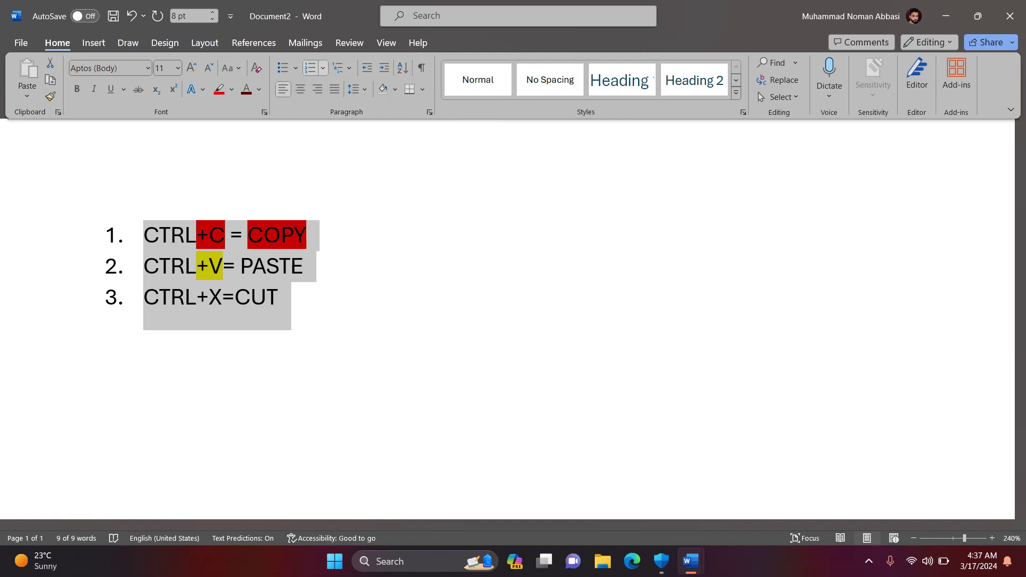
{"action": "left_click", "coordinate": [323, 68]}
{"action": "left_click", "coordinate": [387, 208]}
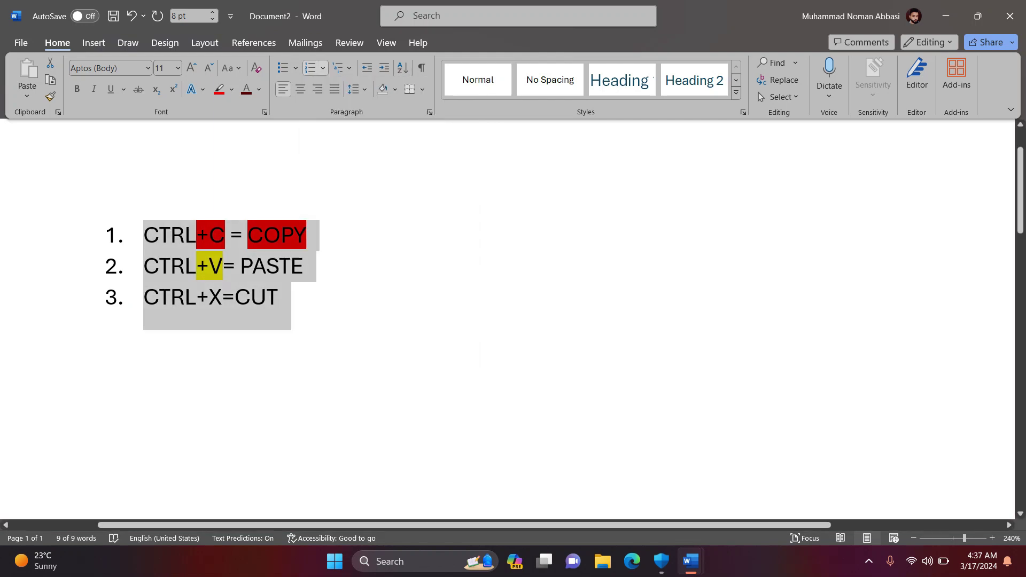
{"action": "left_click", "coordinate": [279, 297]}
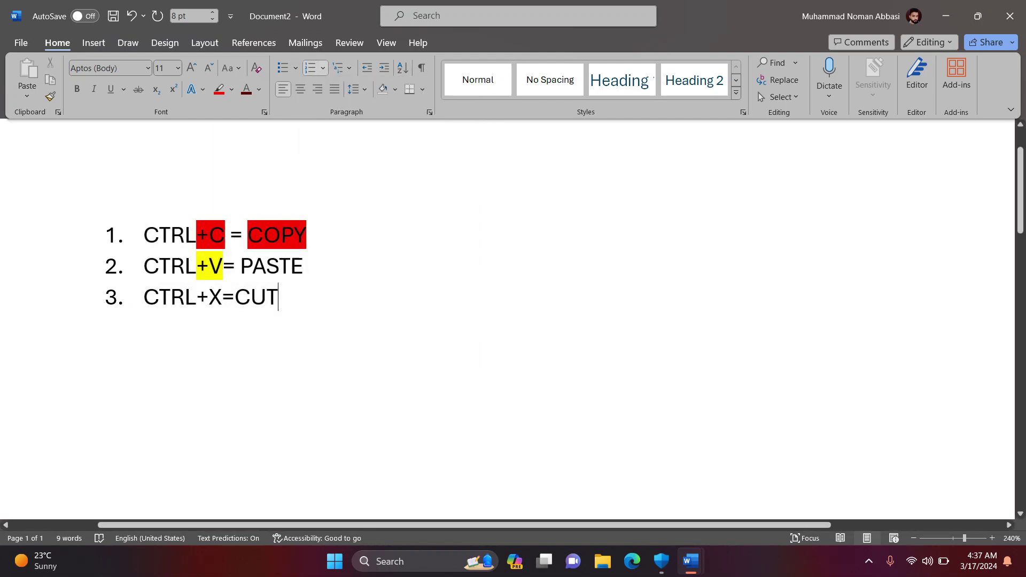
Change the numbering of the three shortcut lines to the lowercase Roman i. ii. iii. format.
{"action": "left_click_drag", "start_coordinate": [279, 297], "coordinate": [145, 235]}
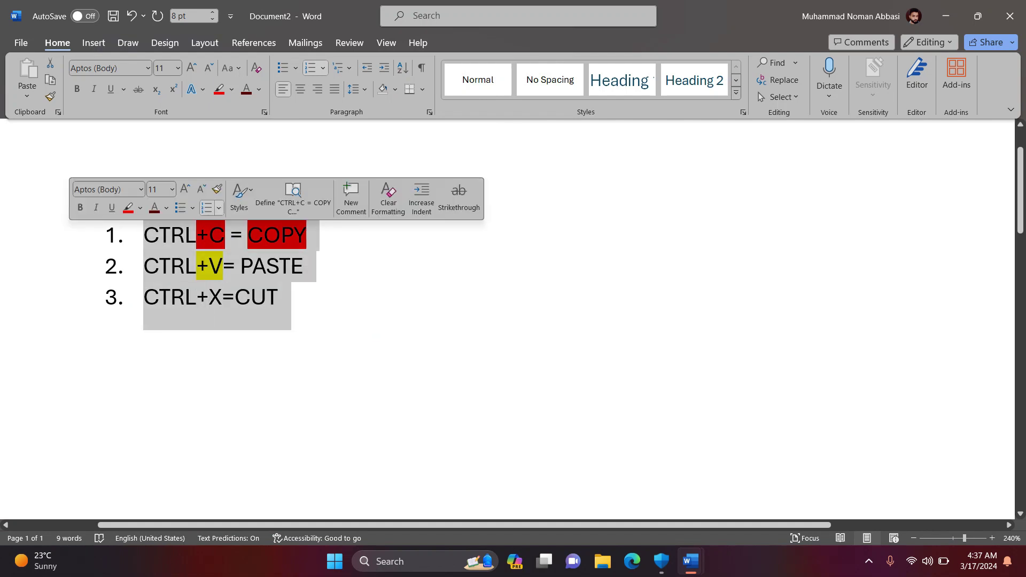
{"action": "left_click", "coordinate": [322, 68]}
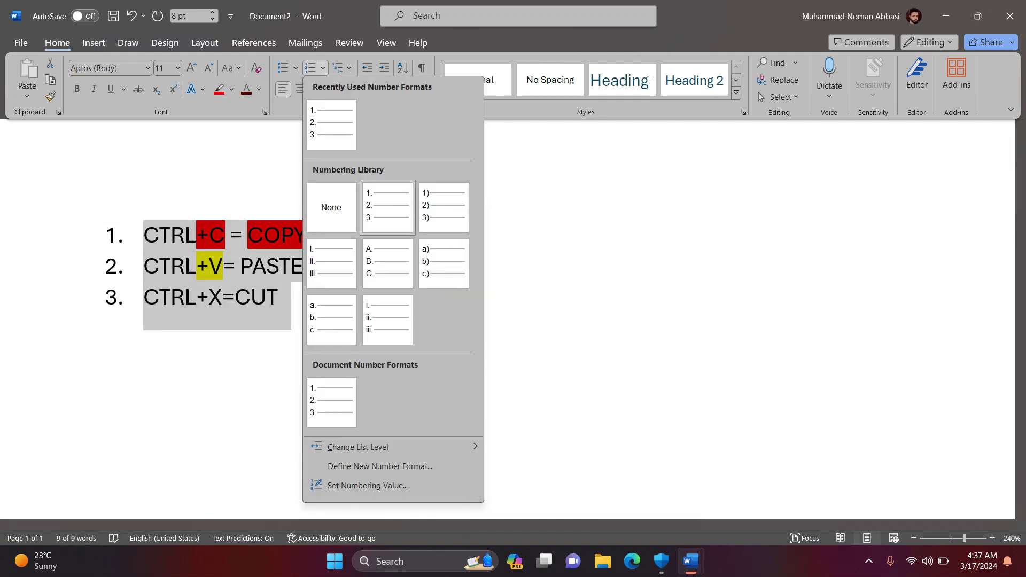
{"action": "left_click", "coordinate": [389, 319]}
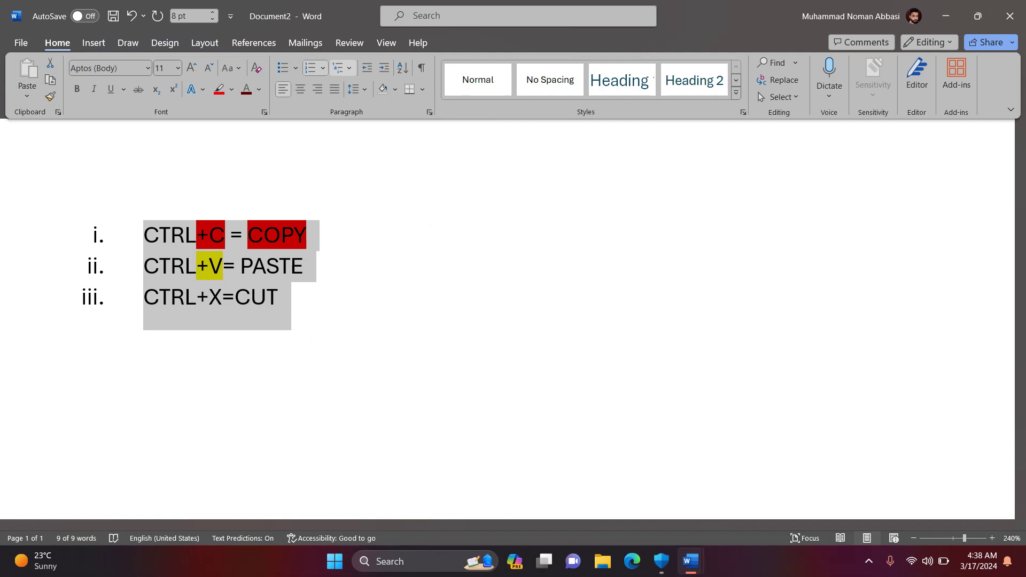
Try the 1) a) i) multilevel list on the three lines, and replace it with the Article I. / Section 1.01 heading list.
{"action": "left_click", "coordinate": [343, 68]}
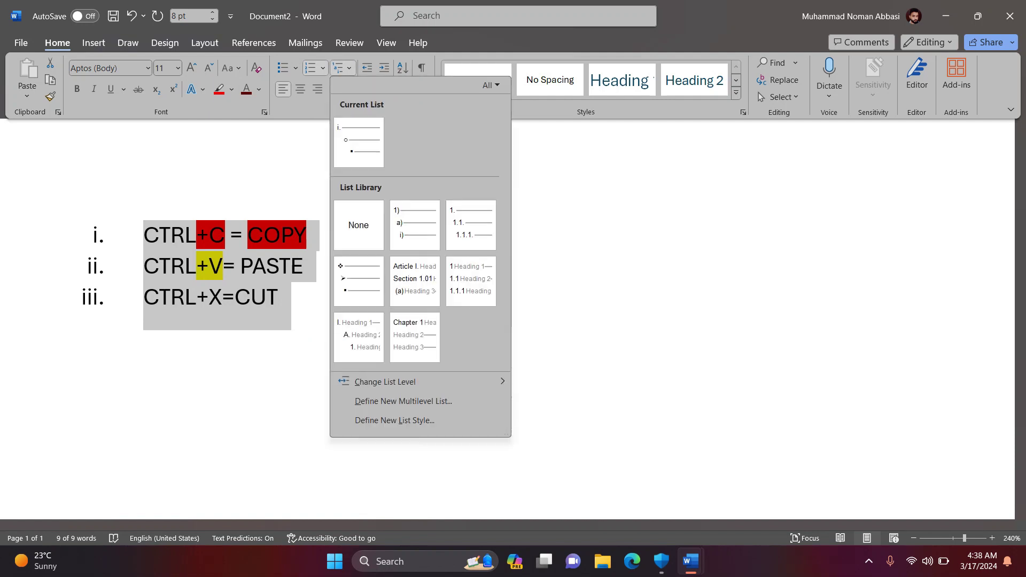
{"action": "left_click", "coordinate": [414, 225]}
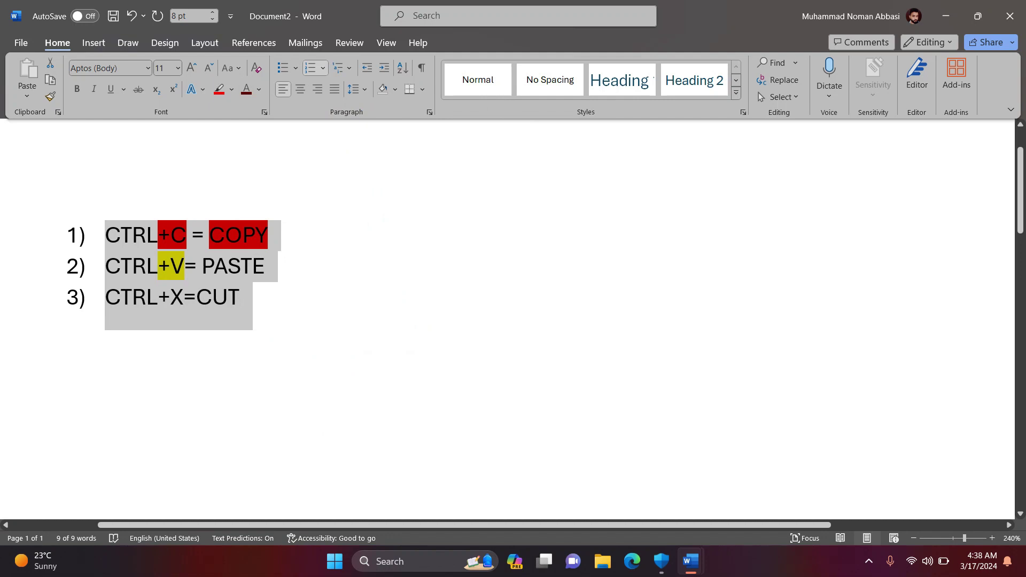
{"action": "left_click", "coordinate": [342, 68]}
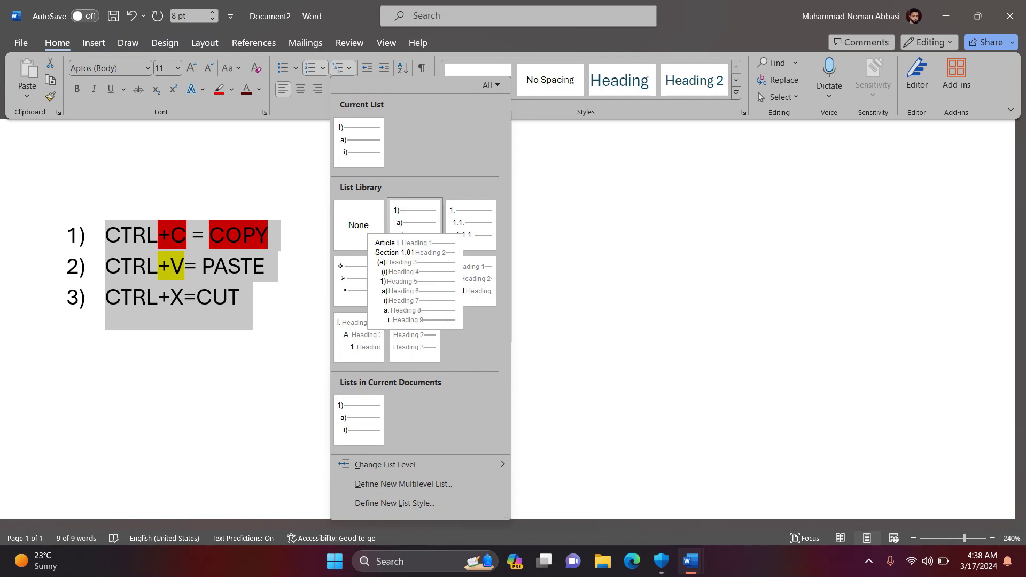
{"action": "left_click", "coordinate": [415, 281]}
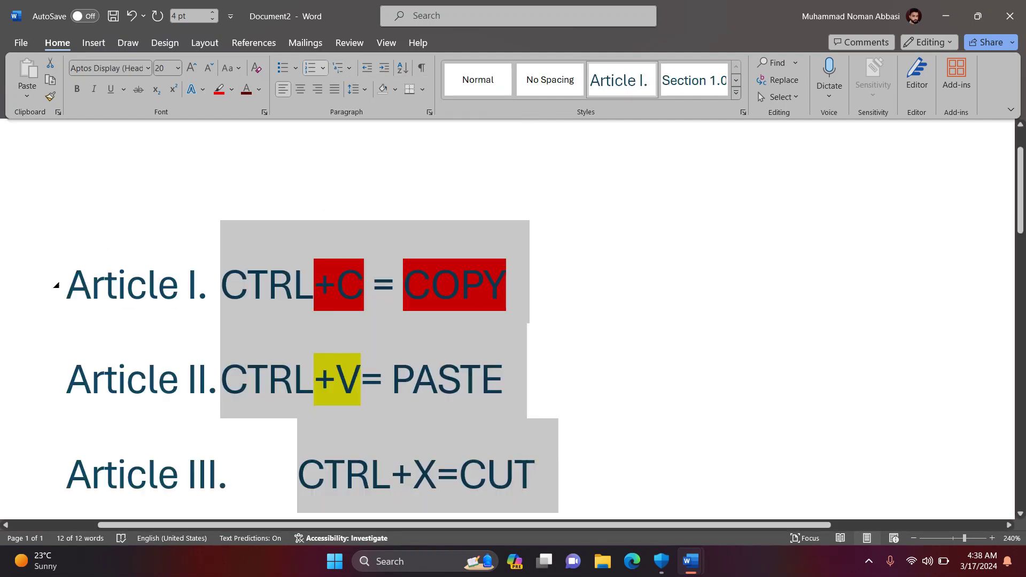
{"action": "scroll", "coordinate": [374, 369], "scroll_direction": "down", "scroll_amount": 1}
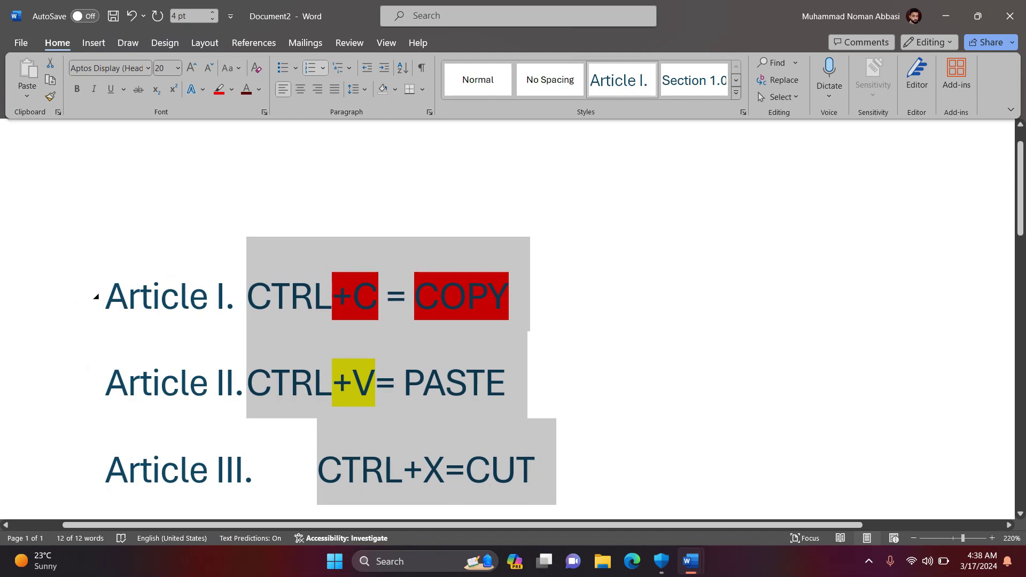
Add a new body line reading "Ye copy" beneath the Article I heading.
{"action": "left_click", "coordinate": [193, 334]}
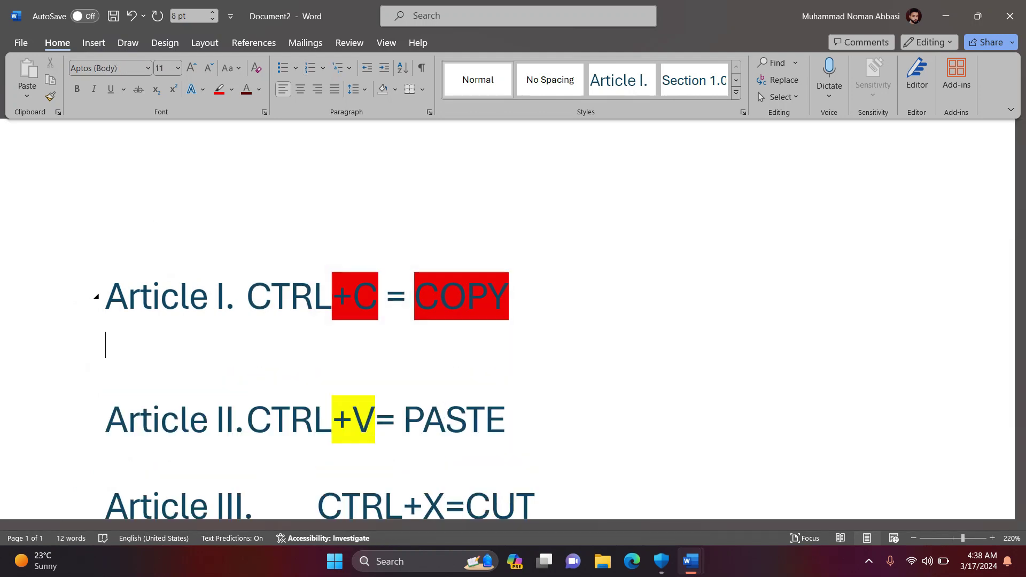
{"action": "type", "text": "Ye coipy"}
{"action": "key", "text": "BackSpace"}
{"action": "key", "text": "BackSpace"}
{"action": "key", "text": "BackSpace"}
{"action": "type", "text": "py"}
Insert "(I)" and a tab before "Ye copy" to make the line a numbered sub-item.
{"action": "key", "text": "Left"}
{"action": "key", "text": "Left"}
{"action": "key", "text": "Left"}
{"action": "key", "text": "Left"}
{"action": "key", "text": "Left"}
{"action": "key", "text": "Left"}
{"action": "key", "text": "Left"}
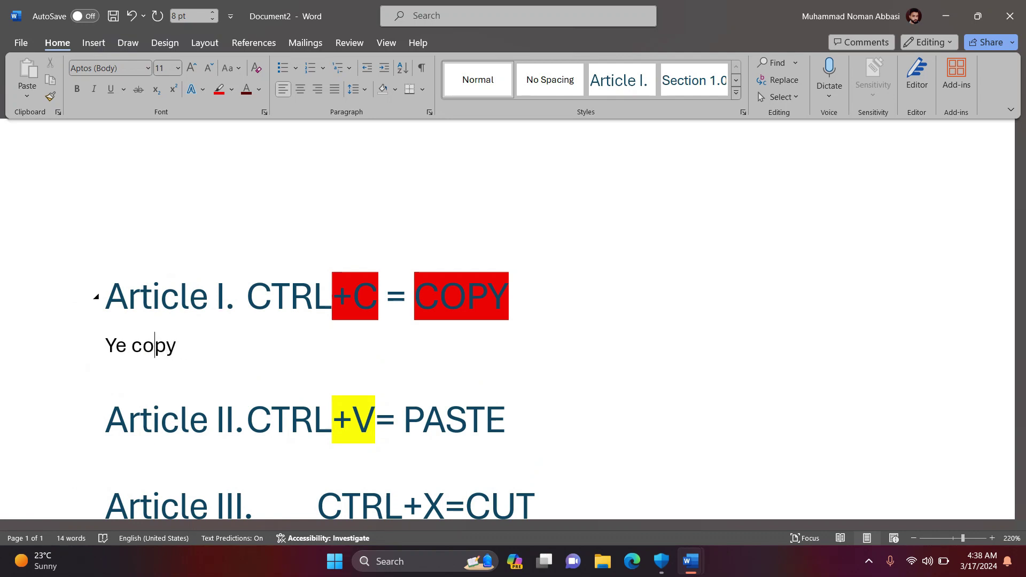
{"action": "type", "text": "i"}
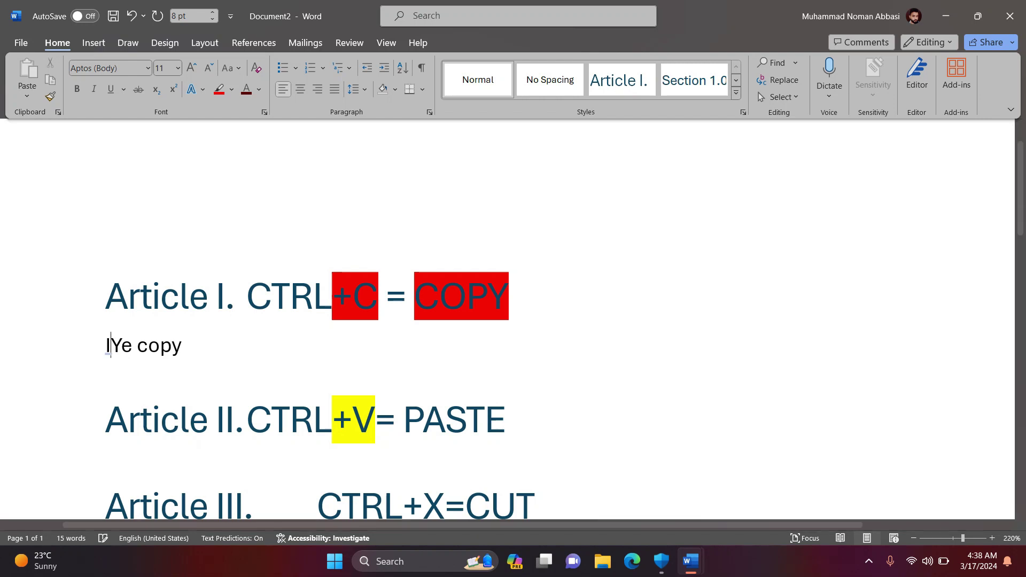
{"action": "key", "text": "BackSpace"}
{"action": "type", "text": ")"}
{"action": "key", "text": "Left"}
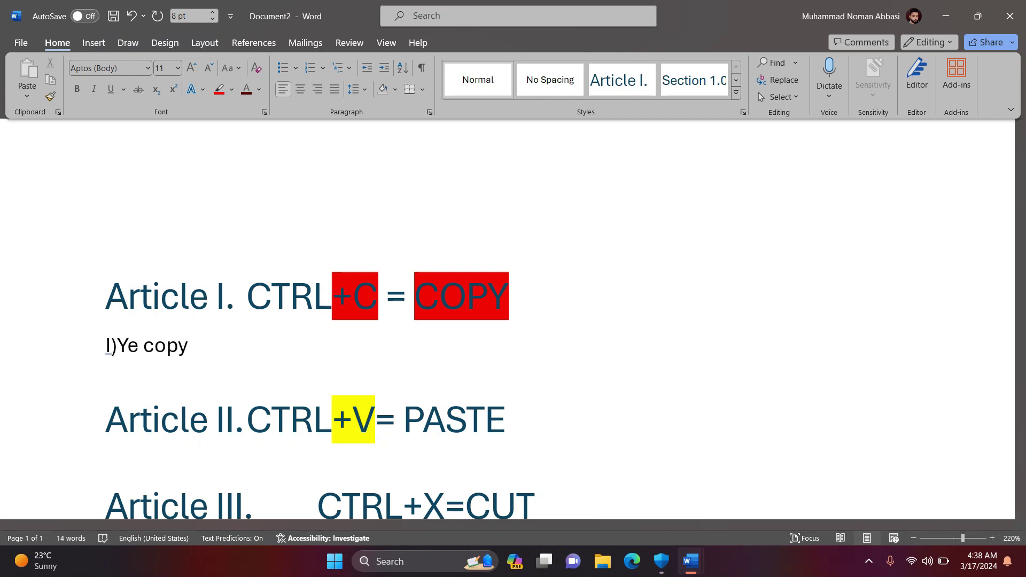
{"action": "key", "text": "Left"}
{"action": "type", "text": "("}
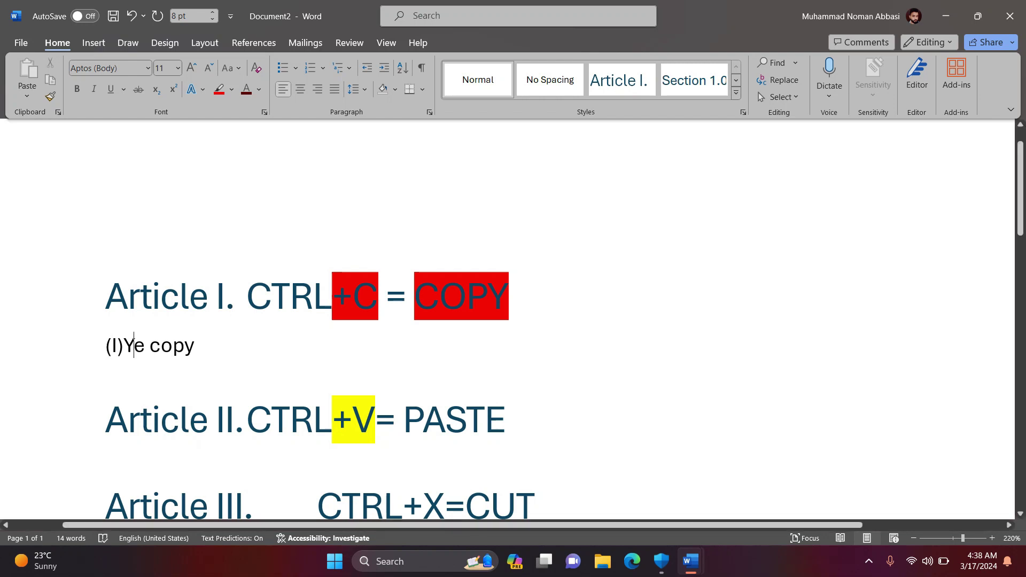
{"action": "key", "text": "Tab"}
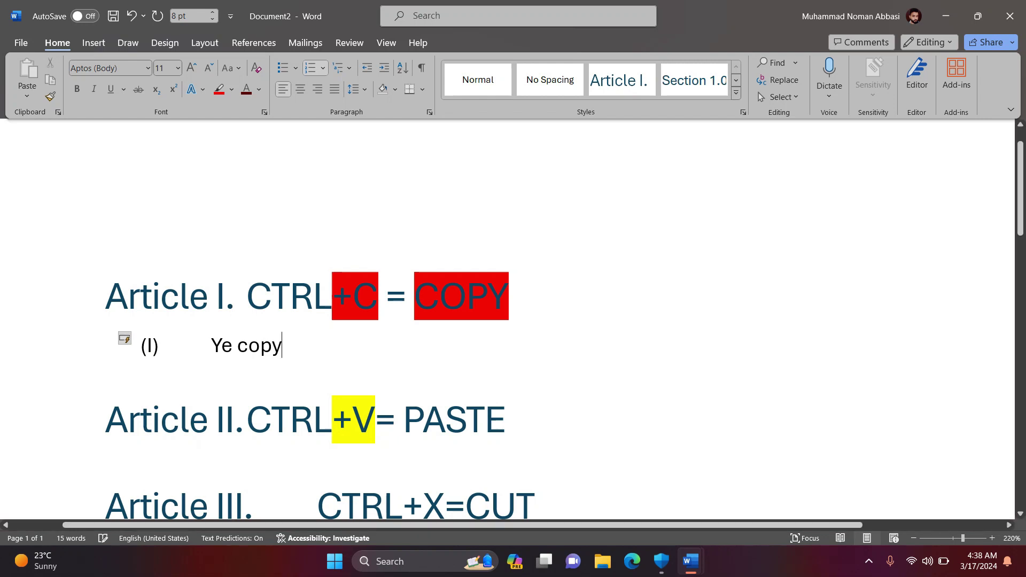
Start a second item, (II), below "Ye copy" and undo the extra line breaks.
{"action": "key", "text": "Return"}
{"action": "key", "text": "Return"}
{"action": "key", "text": "Return"}
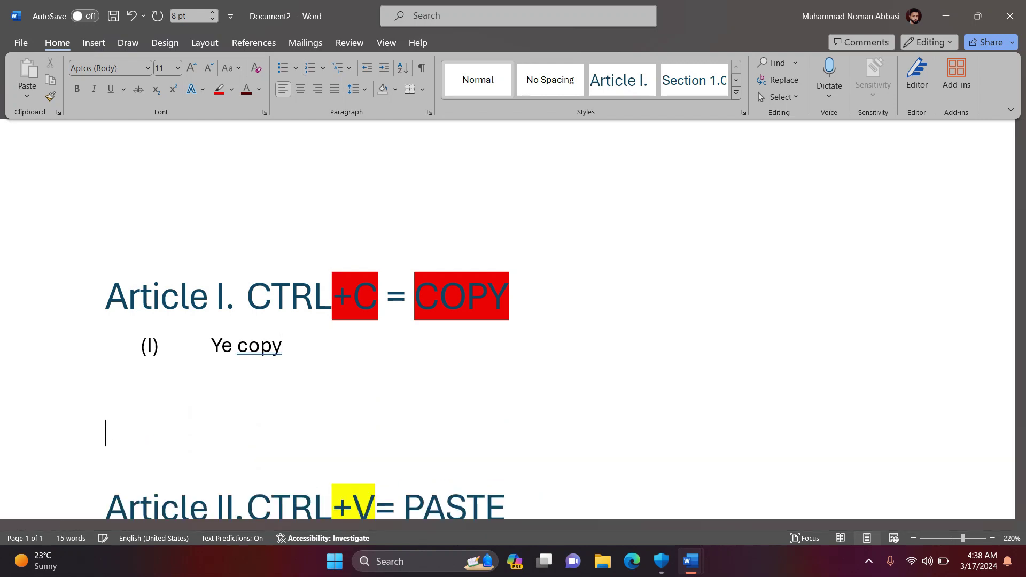
{"action": "key", "text": "ctrl+z"}
{"action": "key", "text": "ctrl+z"}
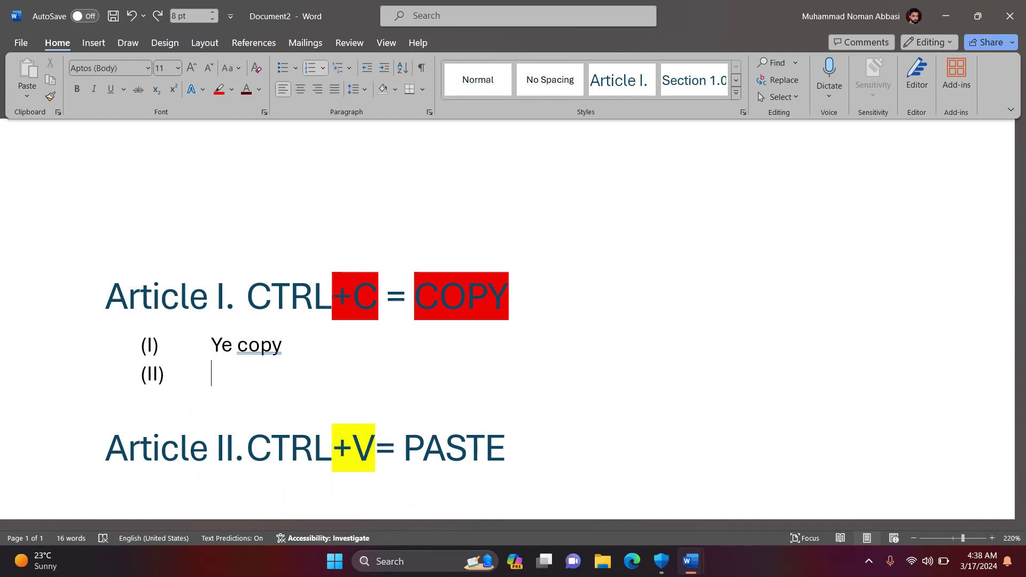
Fill item (II) with "Hjkhj" and item (III) with "Kuvh bi", and start item (IV).
{"action": "type", "text": "hjkhj"}
{"action": "key", "text": "Return"}
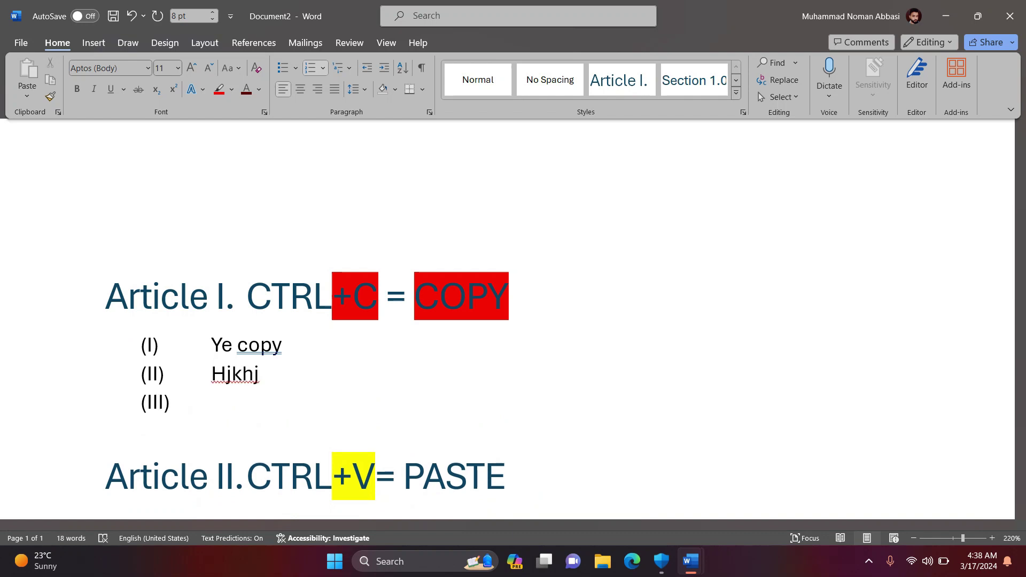
{"action": "type", "text": "kuvh "}
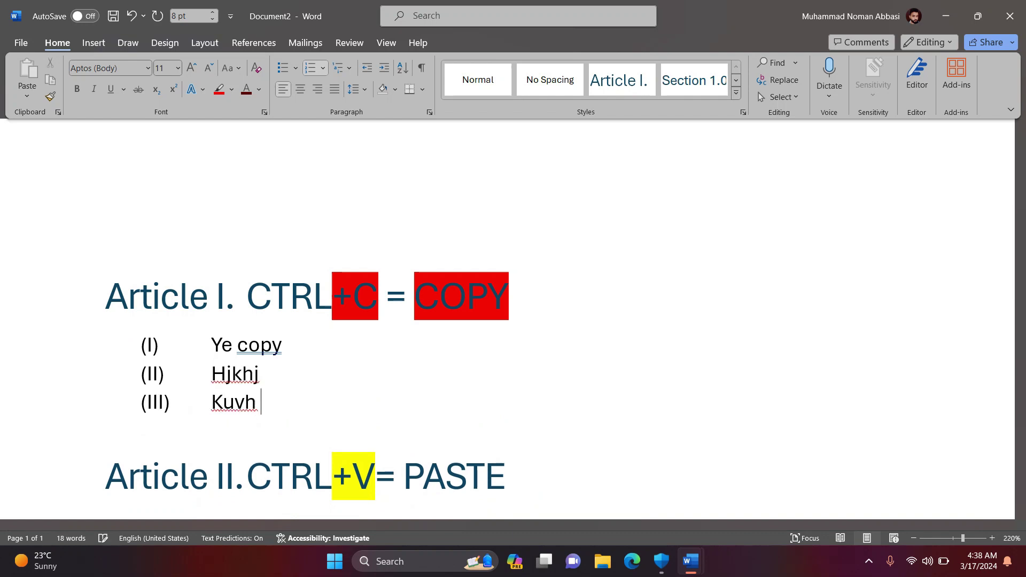
{"action": "type", "text": "bi"}
{"action": "key", "text": "Return"}
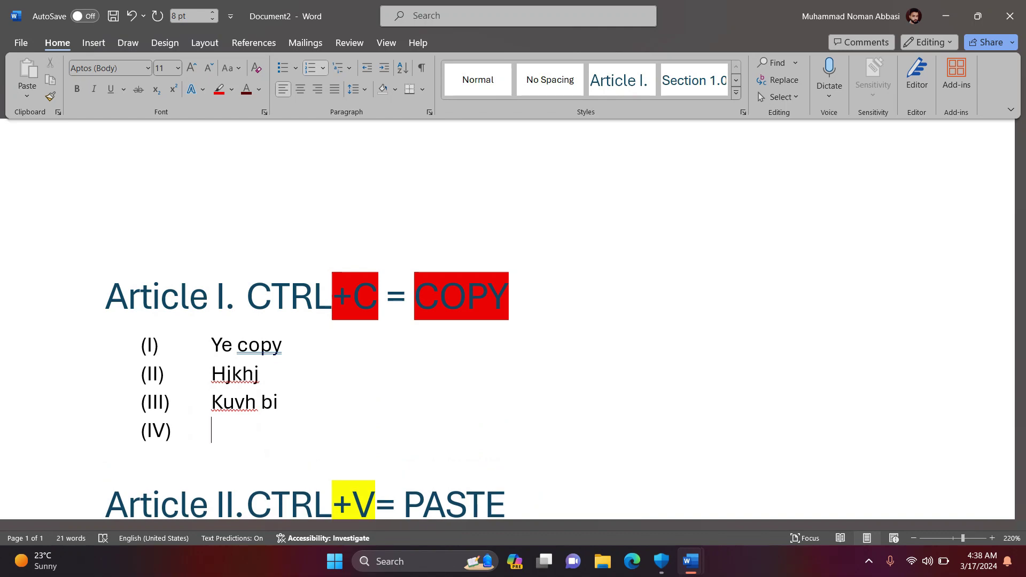
Try the 1) a) i) multilevel list on the CTRL+C line and its three sub-items, and replace it with the 1 / 1.1 / 1.1.1 heading list.
{"action": "scroll", "coordinate": [508, 422], "scroll_direction": "down", "scroll_amount": 10}
{"action": "scroll", "coordinate": [507, 422], "scroll_direction": "up", "scroll_amount": 7}
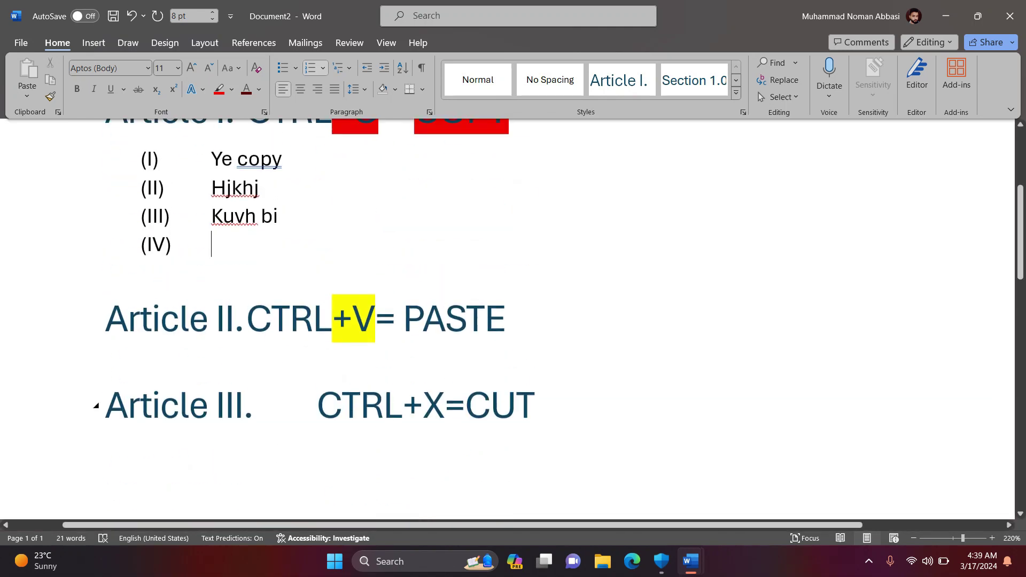
{"action": "scroll", "coordinate": [508, 411], "scroll_direction": "up", "scroll_amount": 3}
{"action": "left_click_drag", "start_coordinate": [219, 422], "coordinate": [251, 289]}
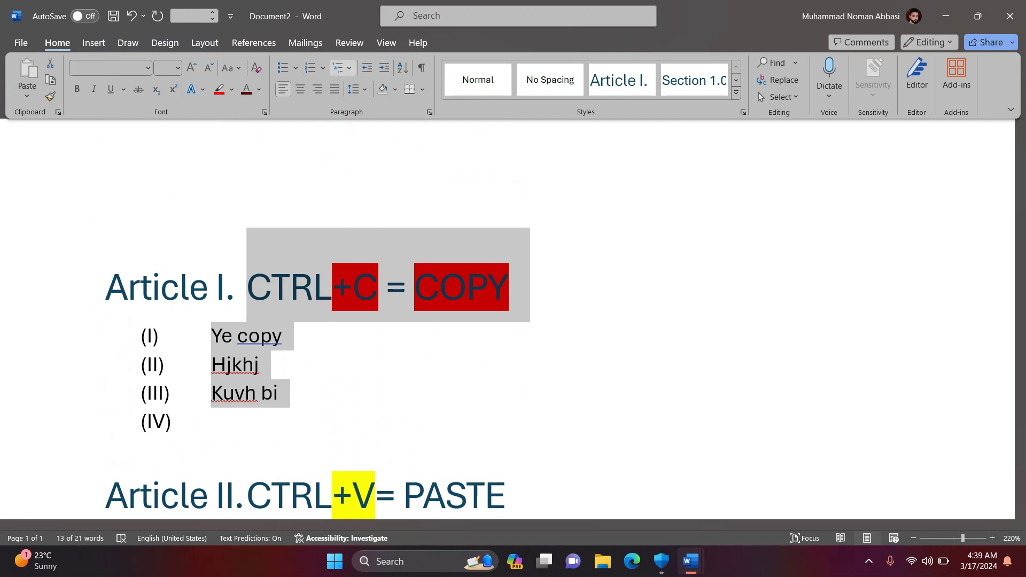
{"action": "left_click", "coordinate": [338, 67]}
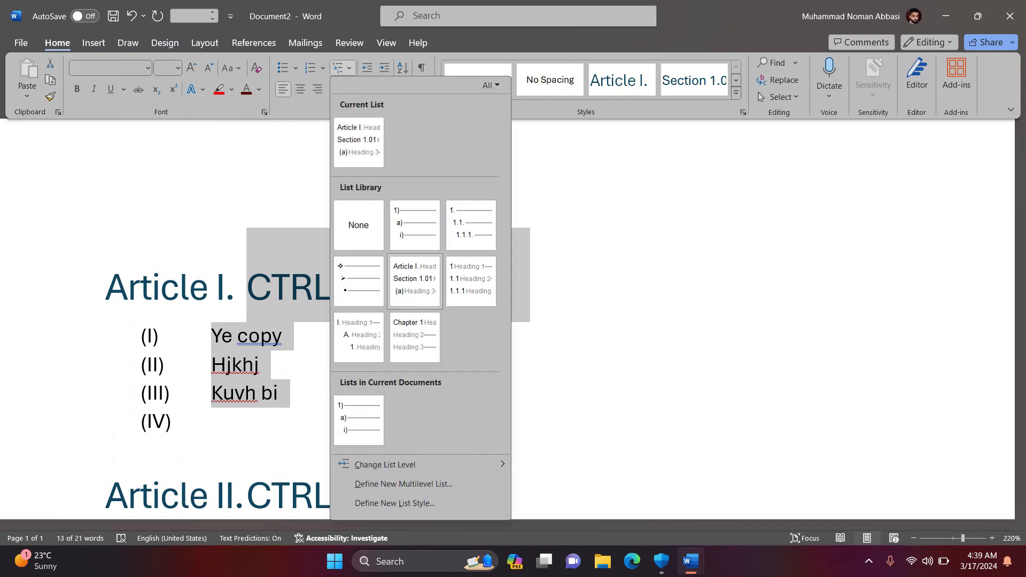
{"action": "left_click", "coordinate": [414, 224]}
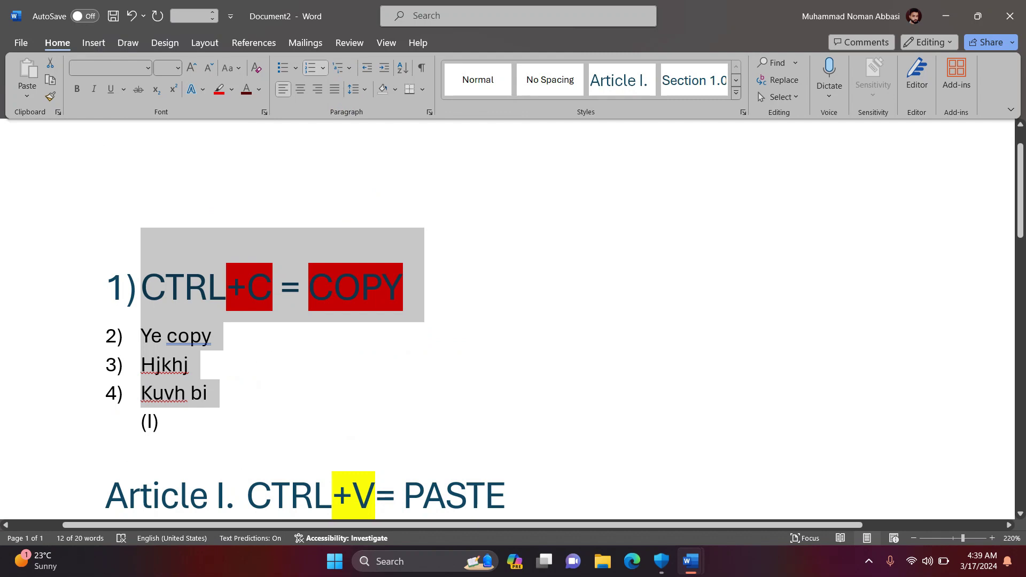
{"action": "left_click", "coordinate": [338, 67]}
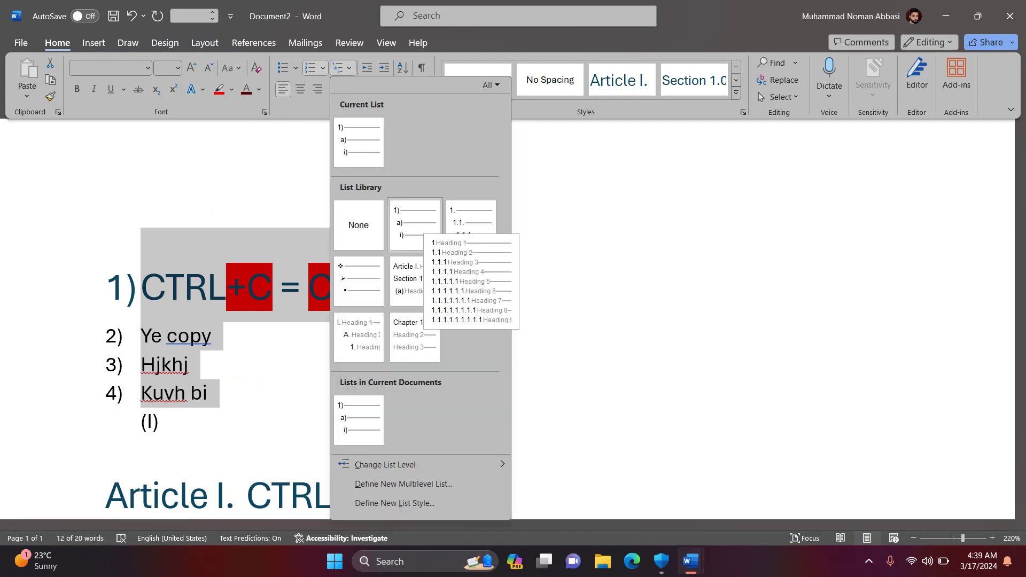
{"action": "left_click", "coordinate": [471, 219]}
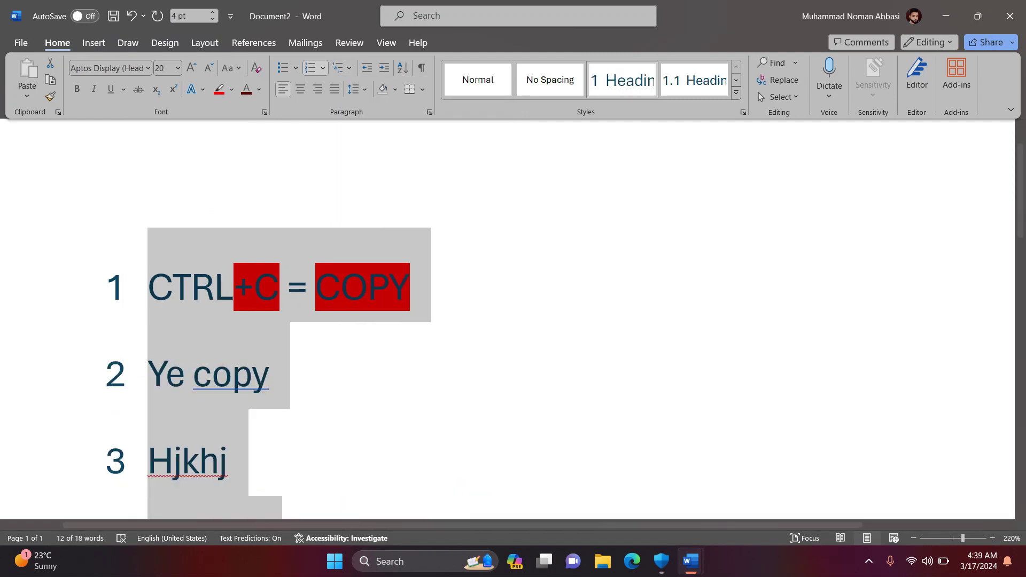
Try the diamond and arrow bullet multilevel list on the CTRL+C line and its three sub-items.
{"action": "left_click", "coordinate": [338, 67]}
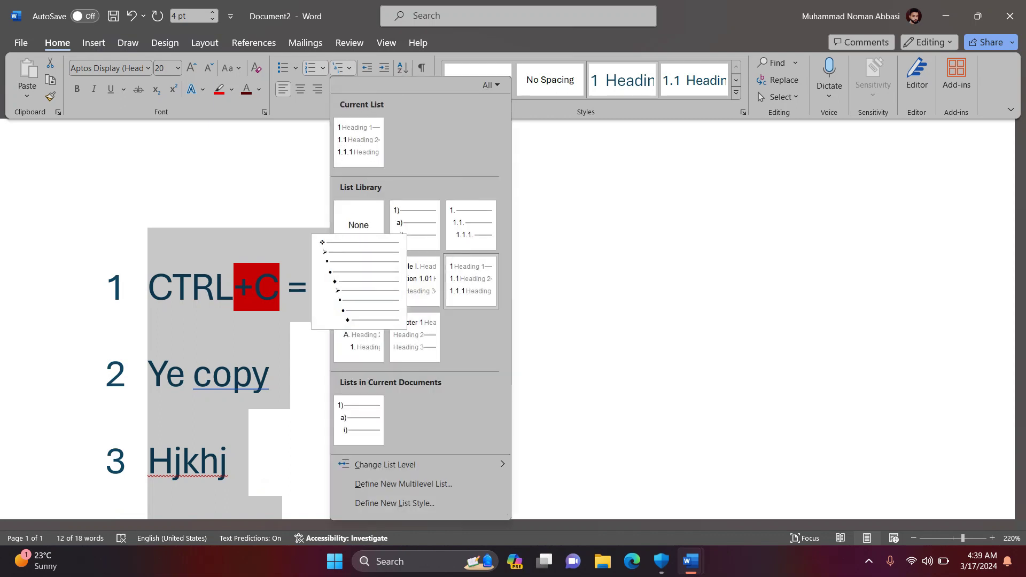
{"action": "left_click", "coordinate": [358, 280]}
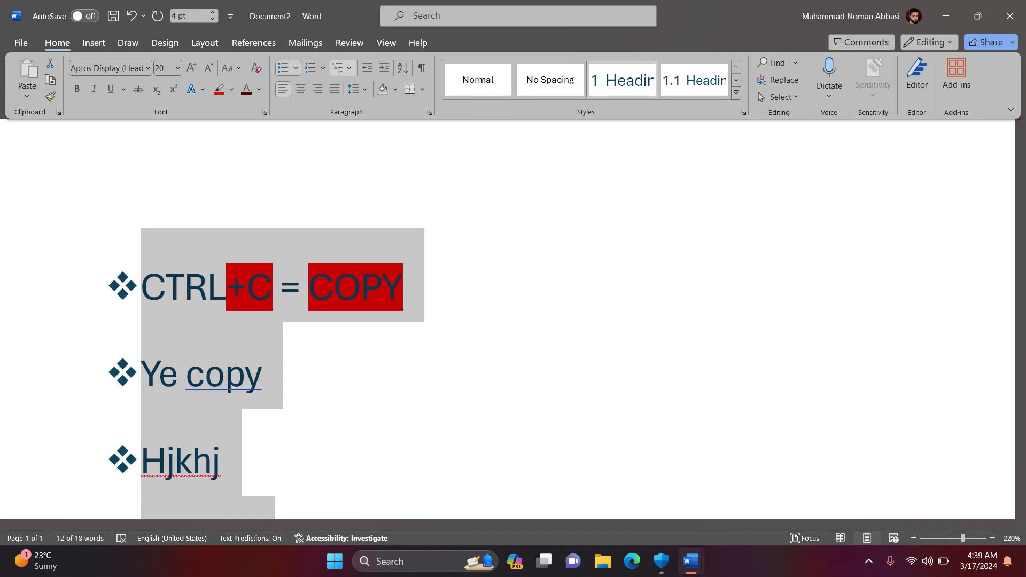
{"action": "left_click", "coordinate": [339, 68]}
{"action": "left_click", "coordinate": [360, 282]}
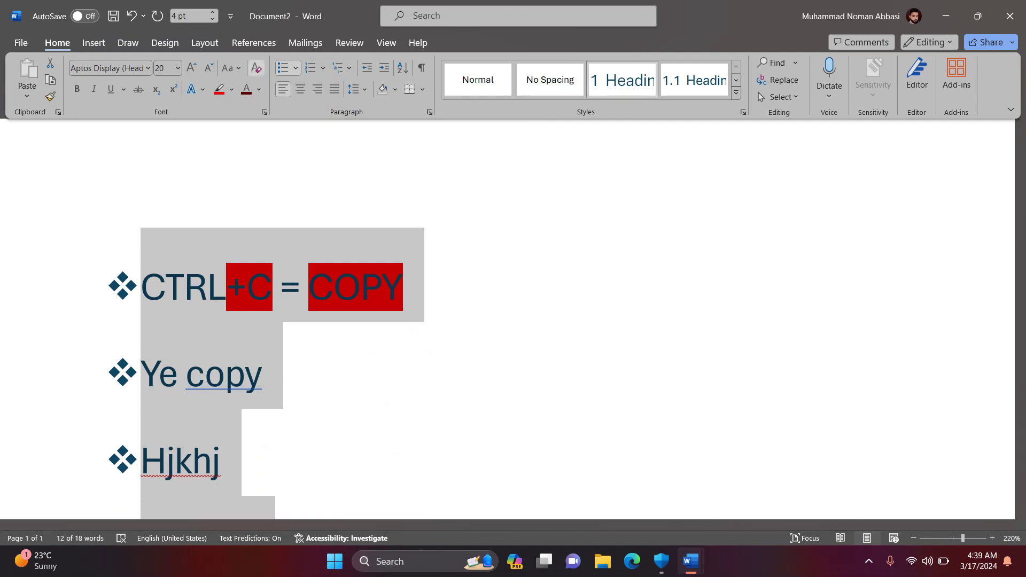
Clear the formatting of all lines, from CTRL+C = COPY through CTRL+X=CUT, removing the lists and heading styles.
{"action": "left_click", "coordinate": [256, 68]}
{"action": "scroll", "coordinate": [257, 321], "scroll_direction": "down", "scroll_amount": 7}
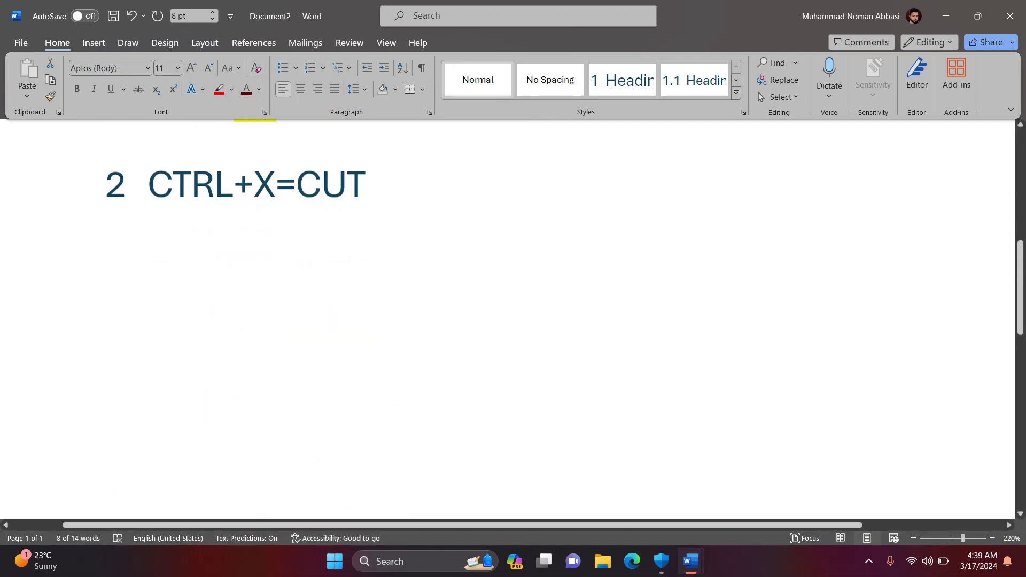
{"action": "scroll", "coordinate": [256, 320], "scroll_direction": "up", "scroll_amount": 5}
{"action": "left_click_drag", "start_coordinate": [374, 470], "coordinate": [101, 137]}
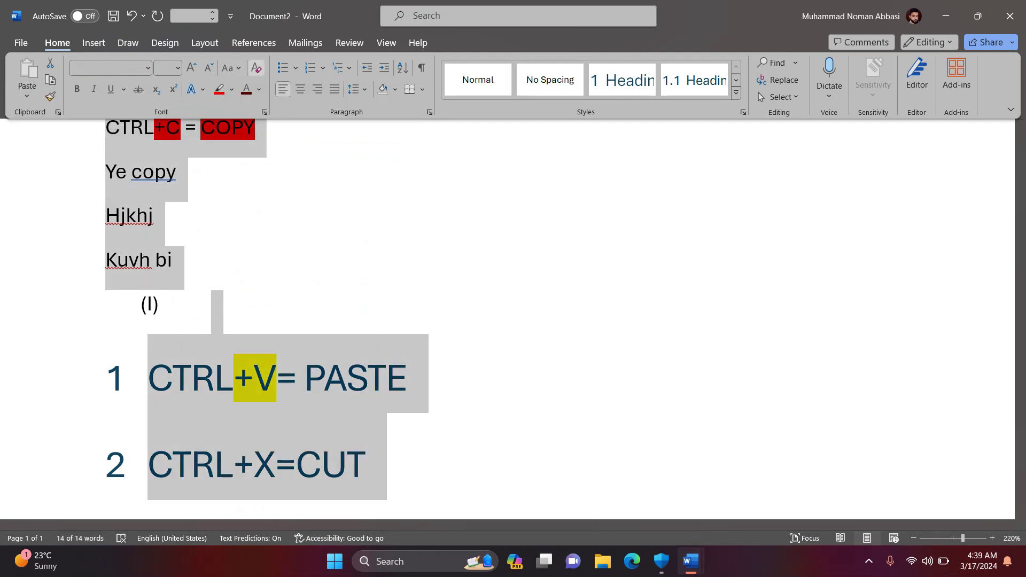
{"action": "left_click", "coordinate": [256, 68]}
{"action": "scroll", "coordinate": [256, 320], "scroll_direction": "up", "scroll_amount": 2}
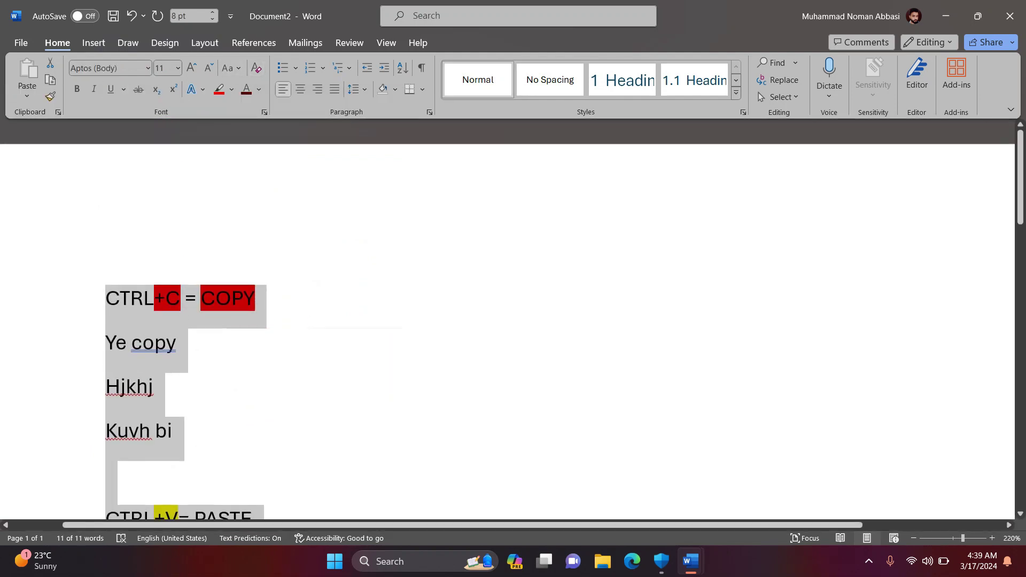
{"action": "scroll", "coordinate": [508, 321], "scroll_direction": "down", "scroll_amount": 2}
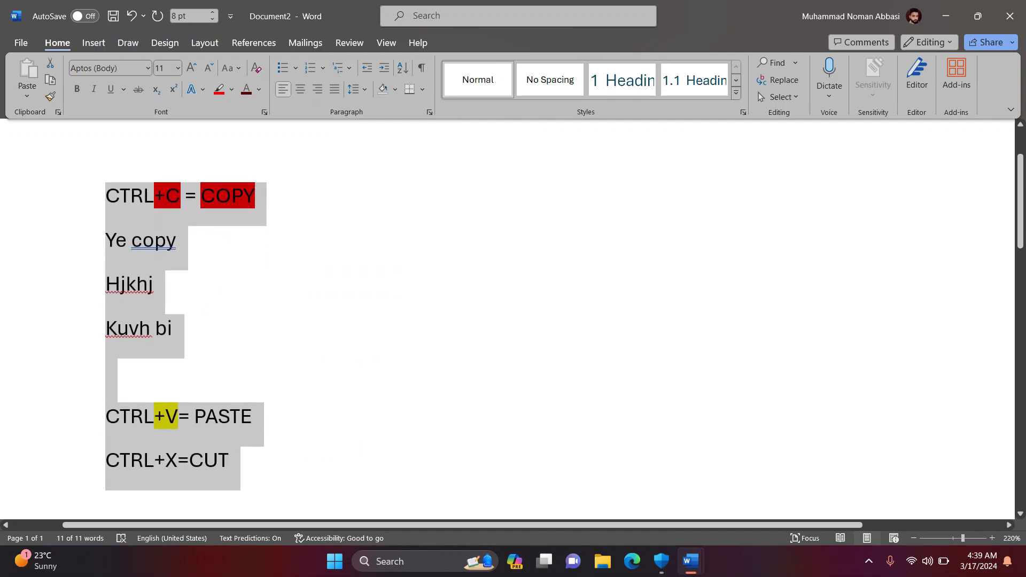
Try centre and right alignment on the "Ye copy" line and return it to left alignment.
{"action": "left_click", "coordinate": [176, 240]}
{"action": "left_click_drag", "start_coordinate": [177, 240], "coordinate": [107, 239]}
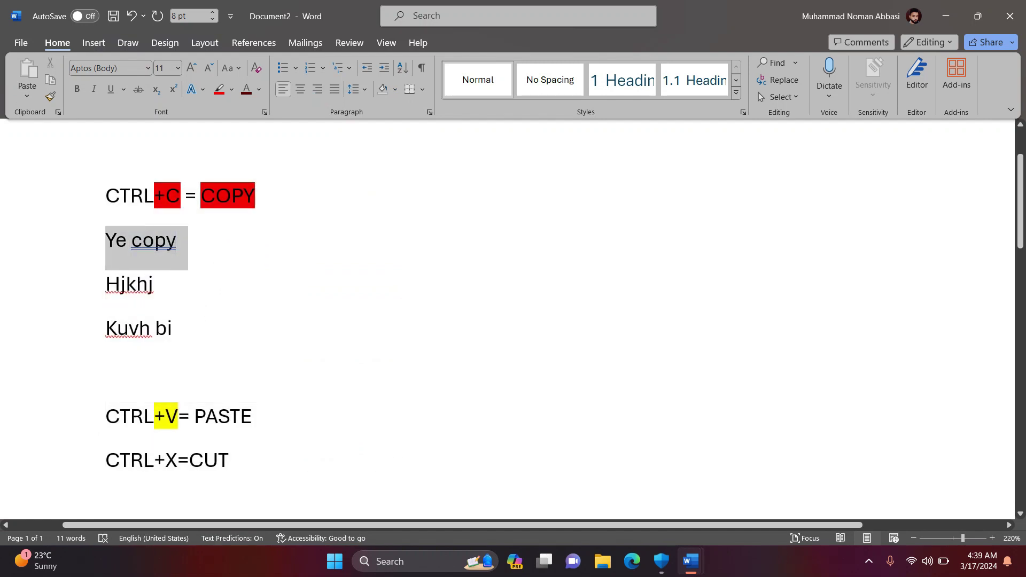
{"action": "key", "text": "ctrl+e"}
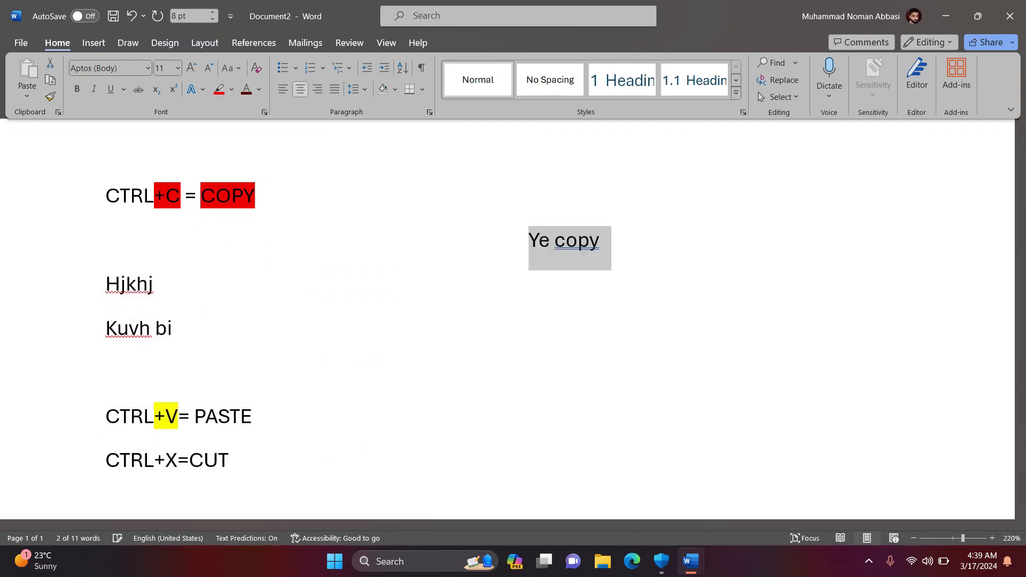
{"action": "key", "text": "ctrl+r"}
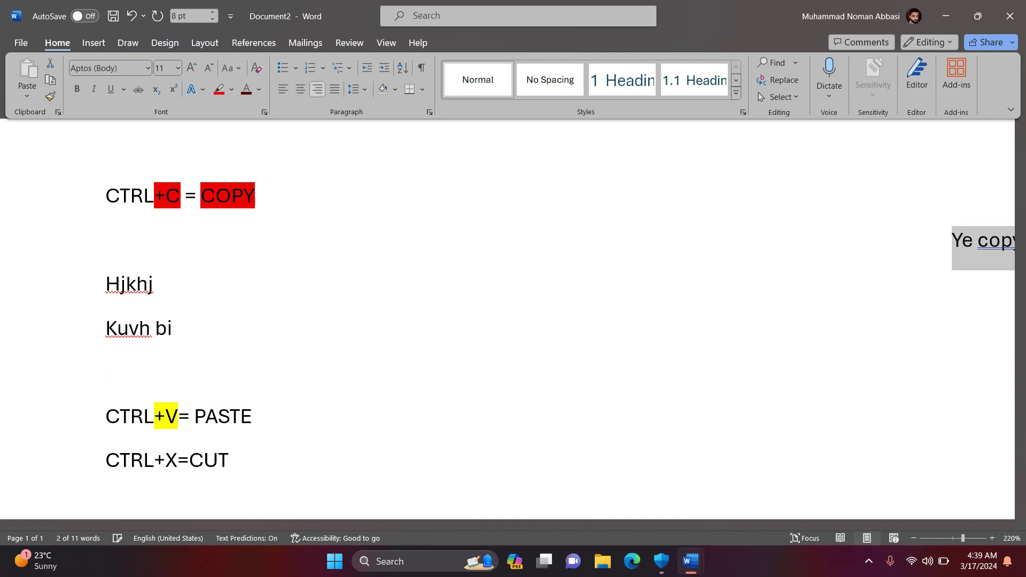
{"action": "scroll", "coordinate": [508, 319], "scroll_direction": "down", "scroll_amount": 3}
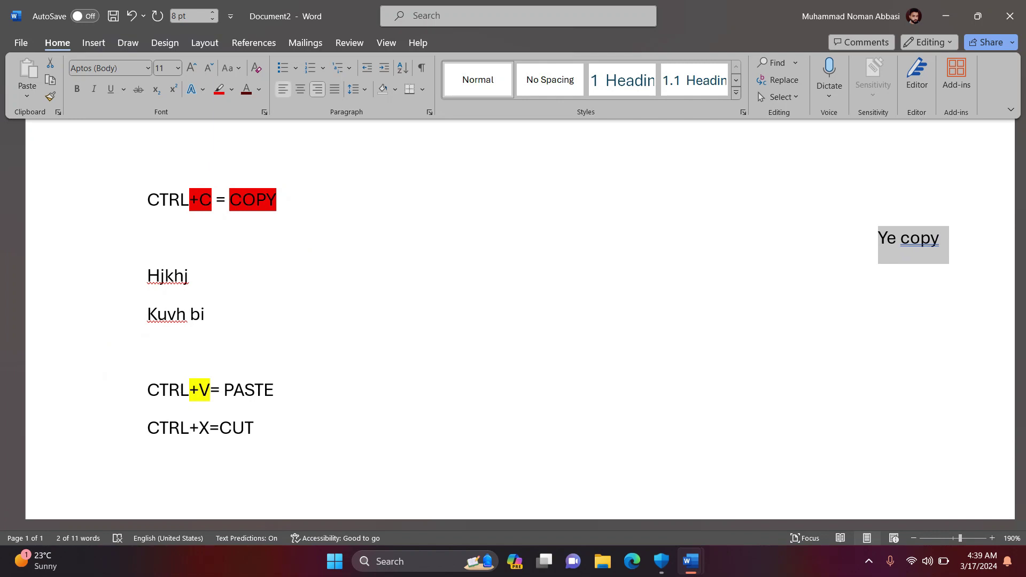
{"action": "key", "text": "ctrl+l"}
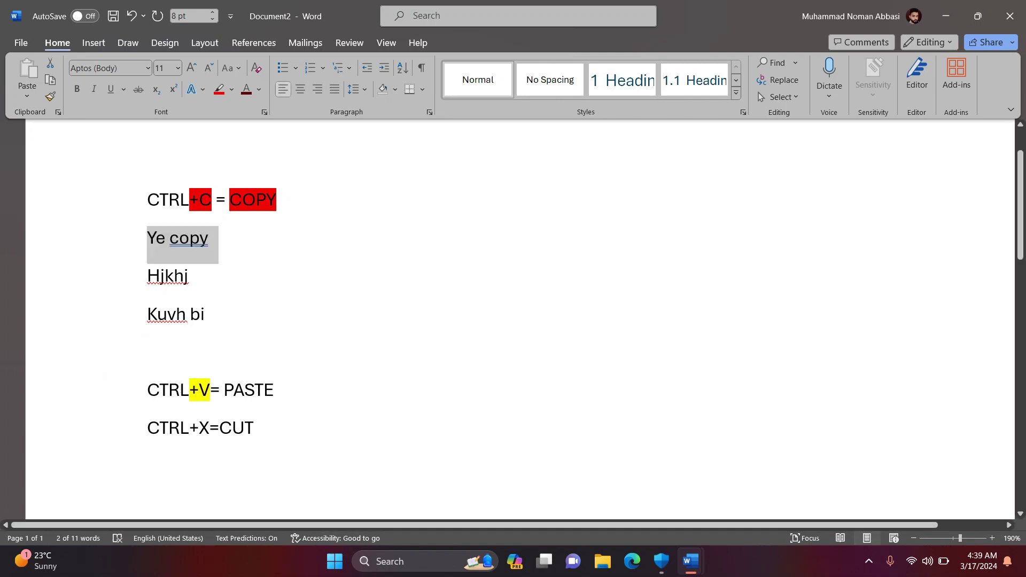
Justify all the text and indent it by one level, trying both increasing and decreasing the indent.
{"action": "key", "text": "ctrl+a"}
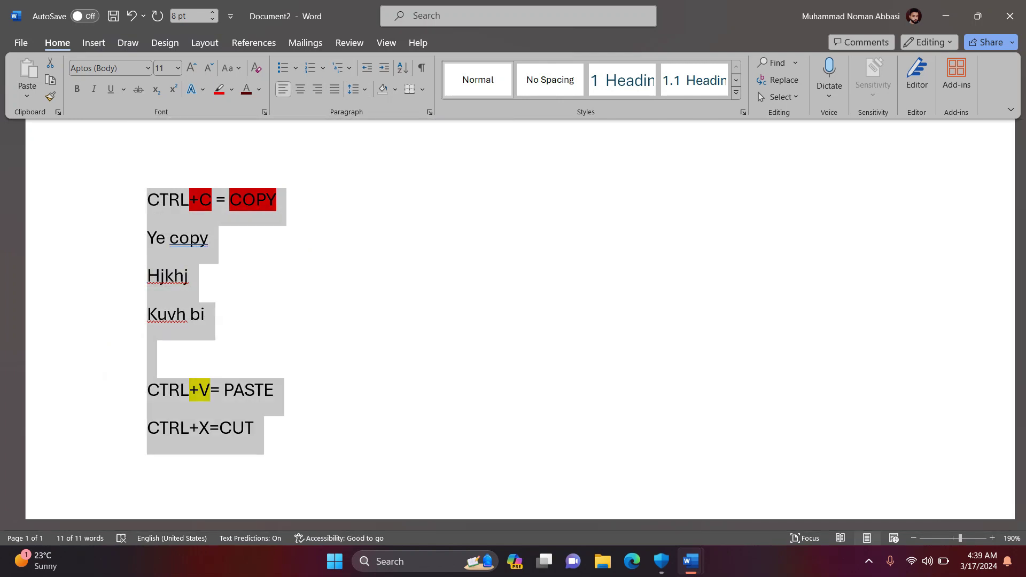
{"action": "left_click", "coordinate": [334, 90]}
{"action": "left_click", "coordinate": [384, 68]}
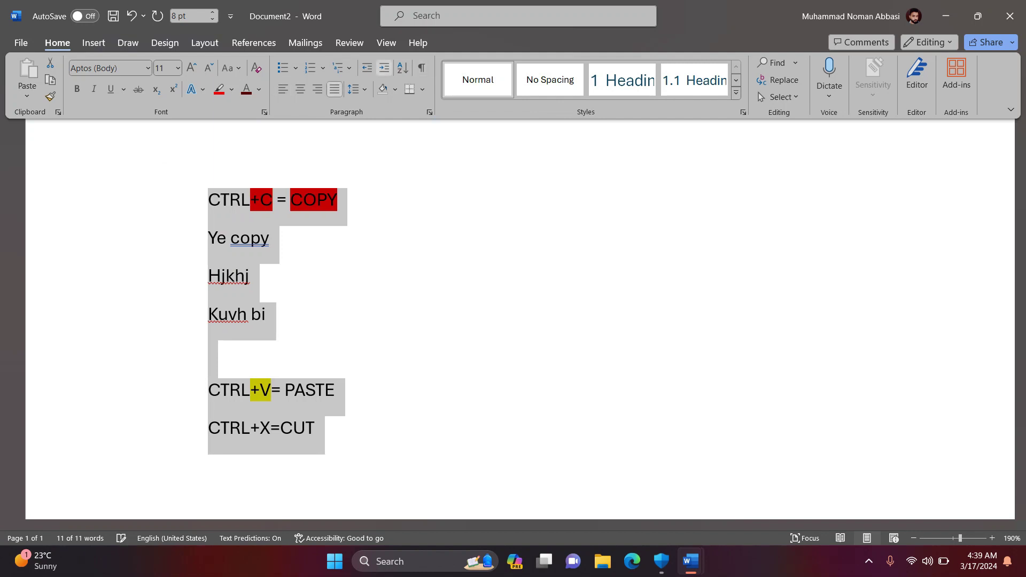
{"action": "left_click", "coordinate": [367, 68]}
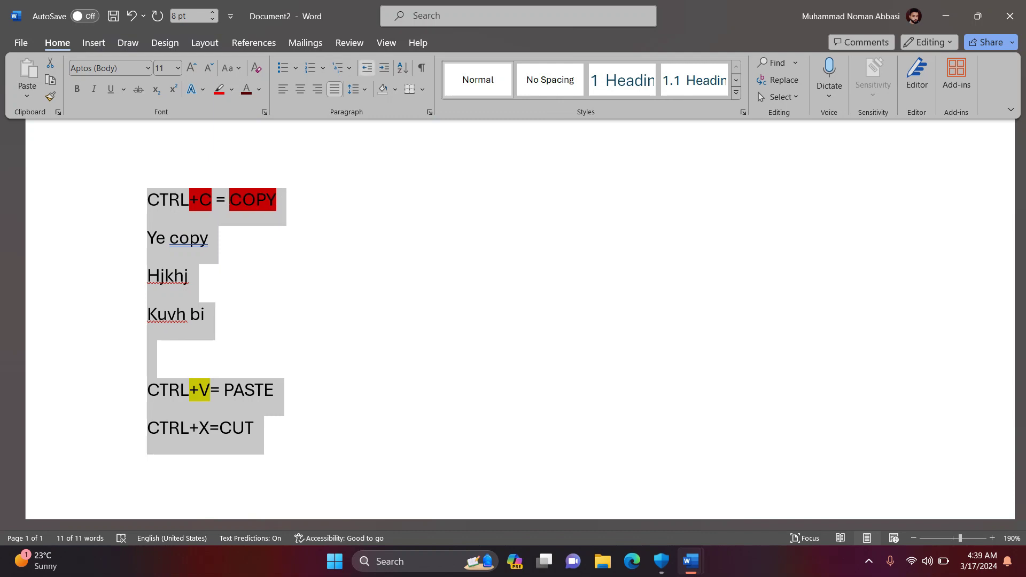
{"action": "left_click", "coordinate": [384, 68]}
{"action": "left_click", "coordinate": [366, 68]}
{"action": "left_click", "coordinate": [384, 68]}
Look through the line spacing, shading colour and border choices for the selected text without applying any.
{"action": "left_click", "coordinate": [356, 89]}
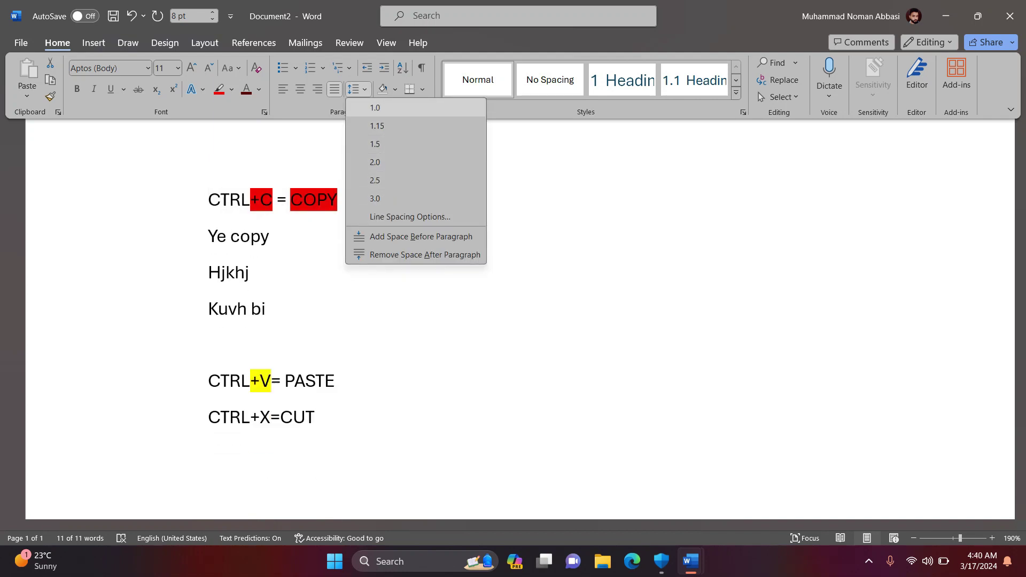
{"action": "key", "text": "Escape"}
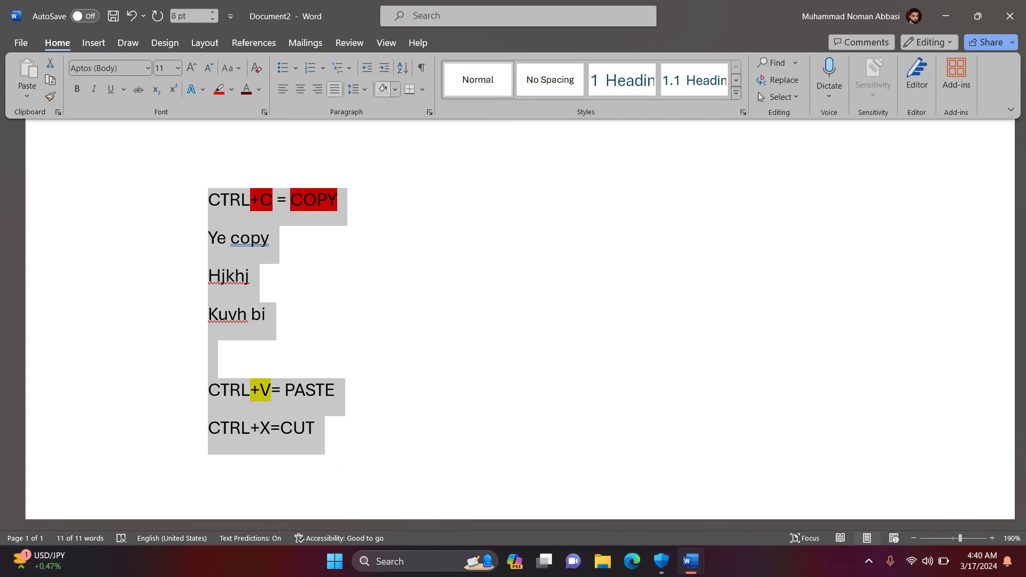
{"action": "left_click", "coordinate": [395, 89]}
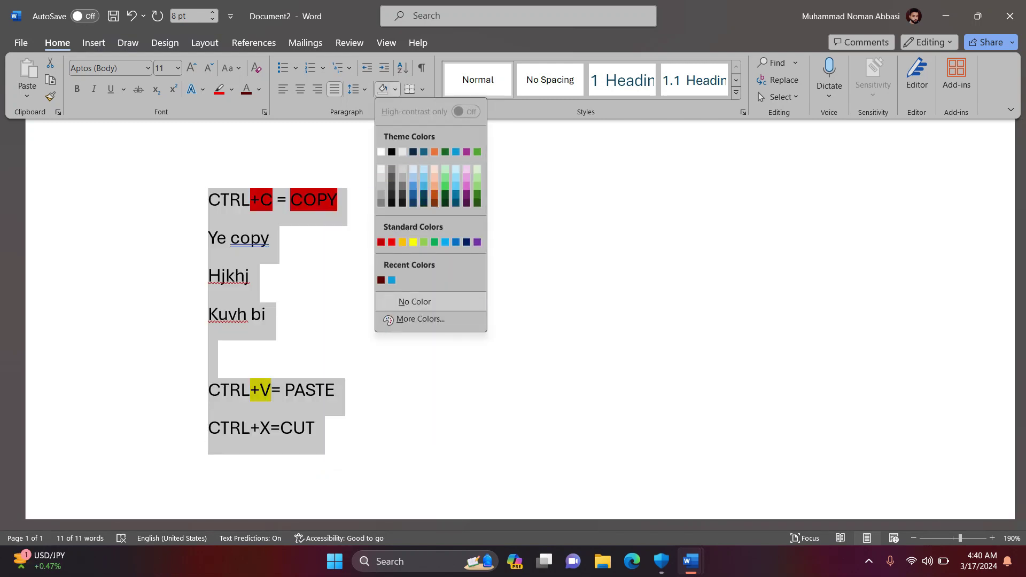
{"action": "key", "text": "Escape"}
{"action": "left_click", "coordinate": [422, 90]}
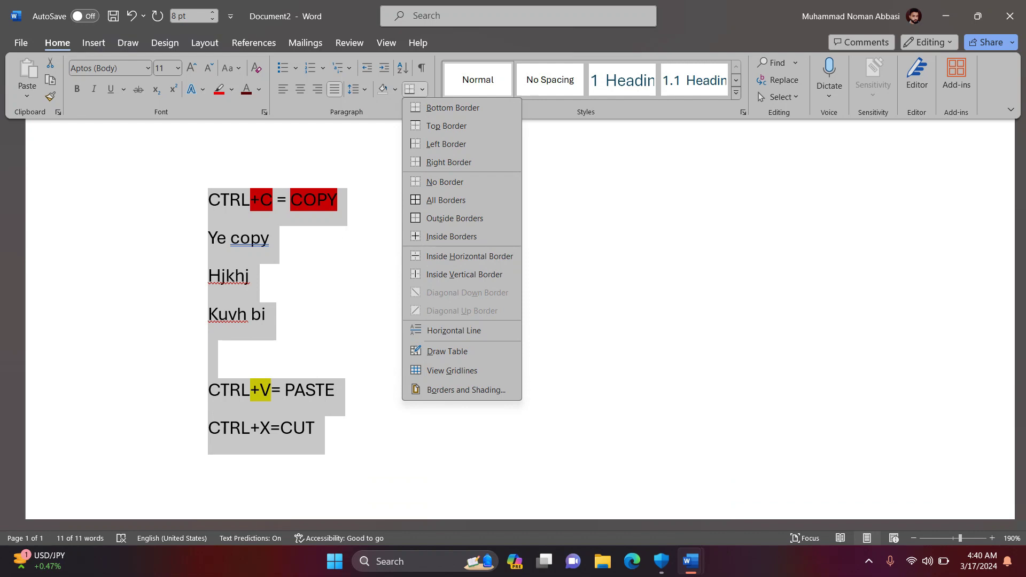
{"action": "key", "text": "Escape"}
Apply the No Spacing style to the CTRL+C = COPY line and browse the full set of styles.
{"action": "triple_click", "coordinate": [272, 200]}
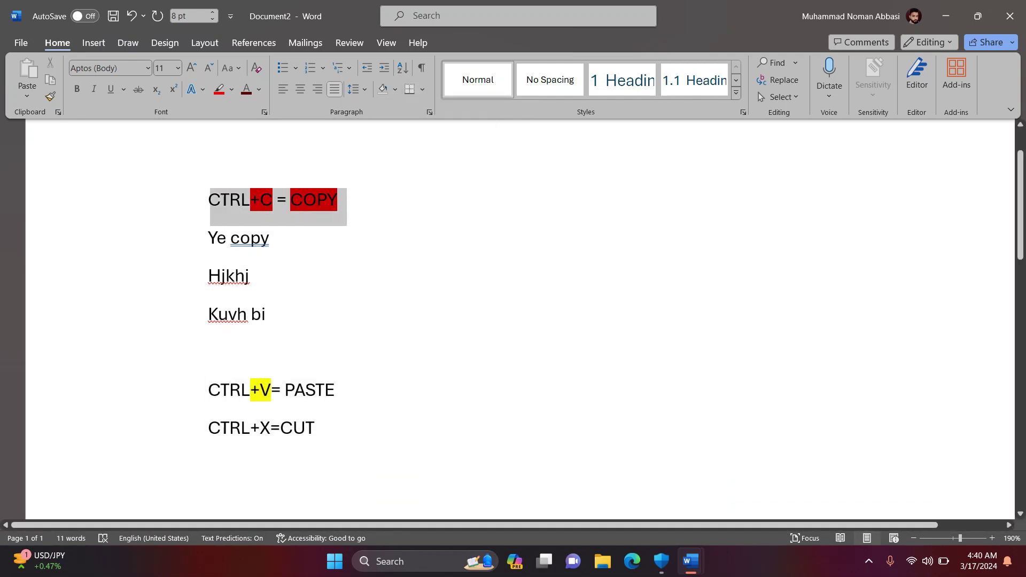
{"action": "left_click", "coordinate": [622, 80]}
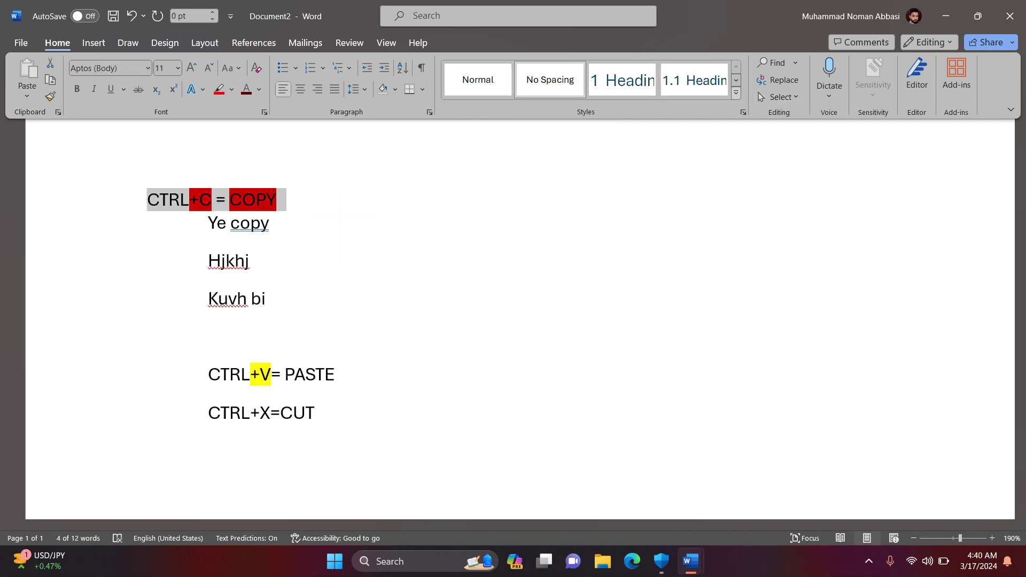
{"action": "left_click", "coordinate": [735, 93]}
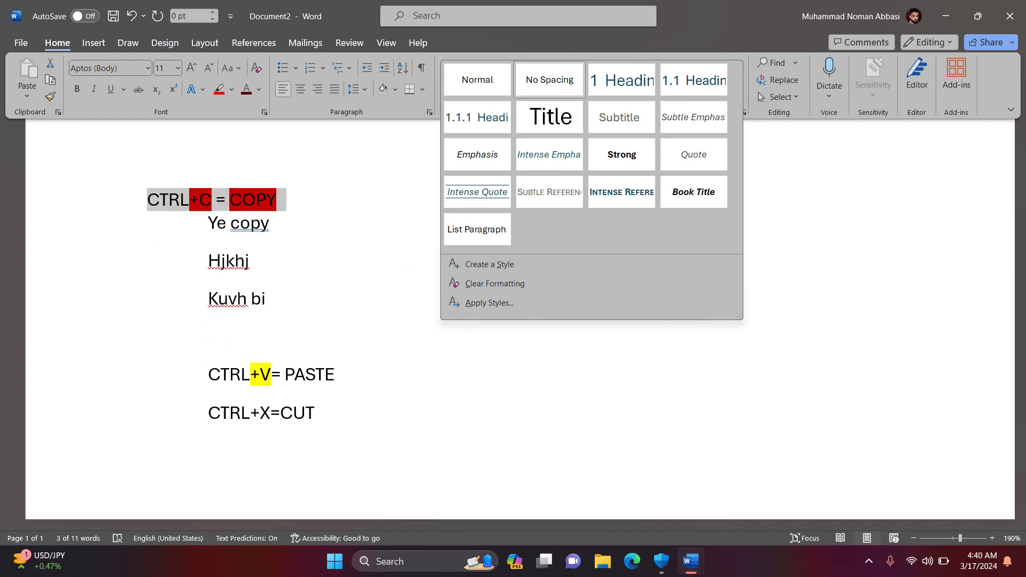
{"action": "left_click", "coordinate": [477, 229]}
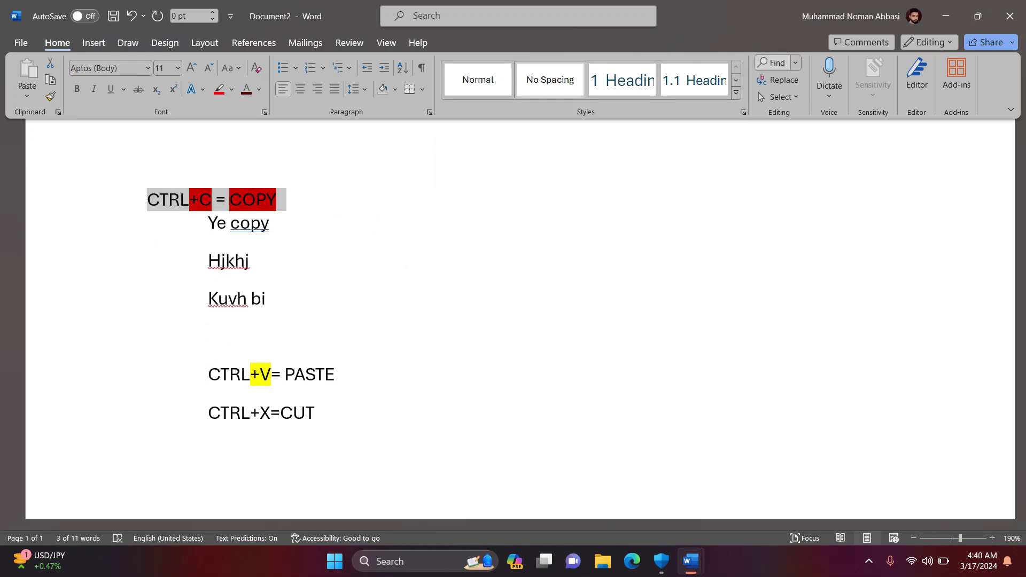
Search the document for the selected text "CTRL+C = COPY".
{"action": "key", "text": "ctrl+f"}
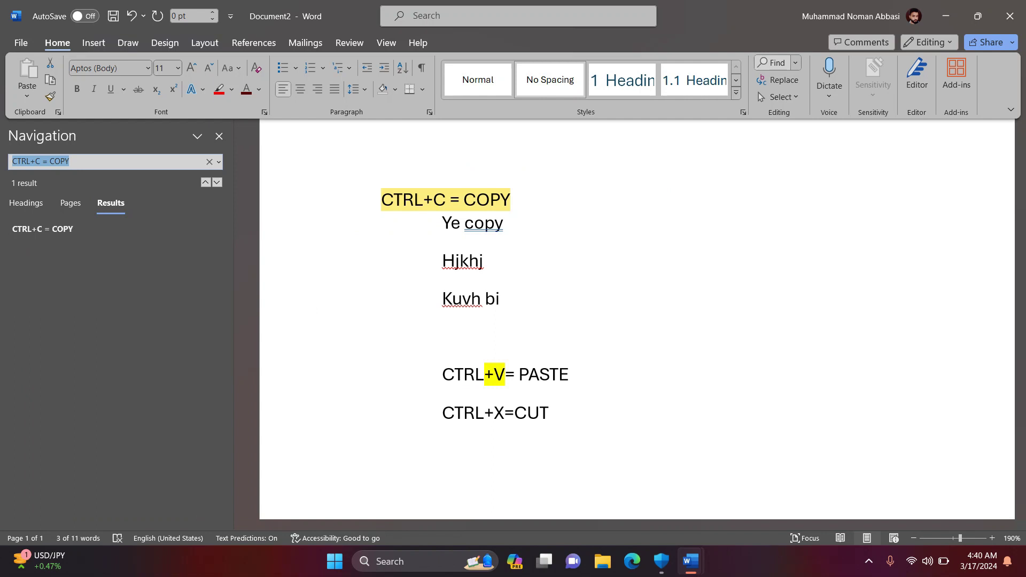